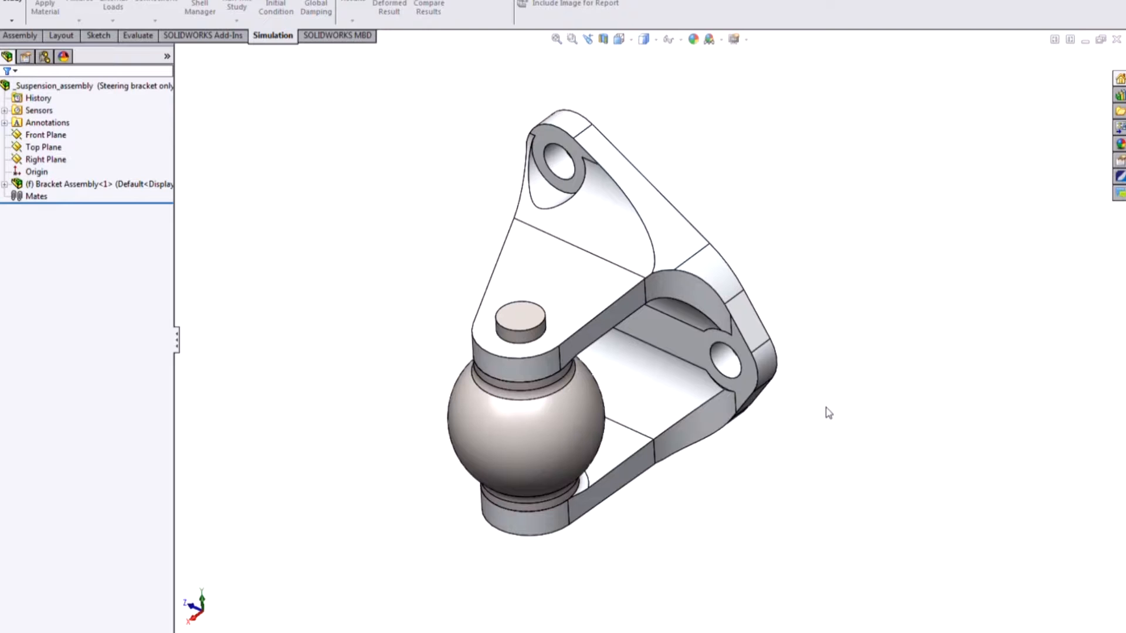
Create a new static simulation study named "New" for the steering bracket assembly
middle_click_drag(506, 486, 495, 459)
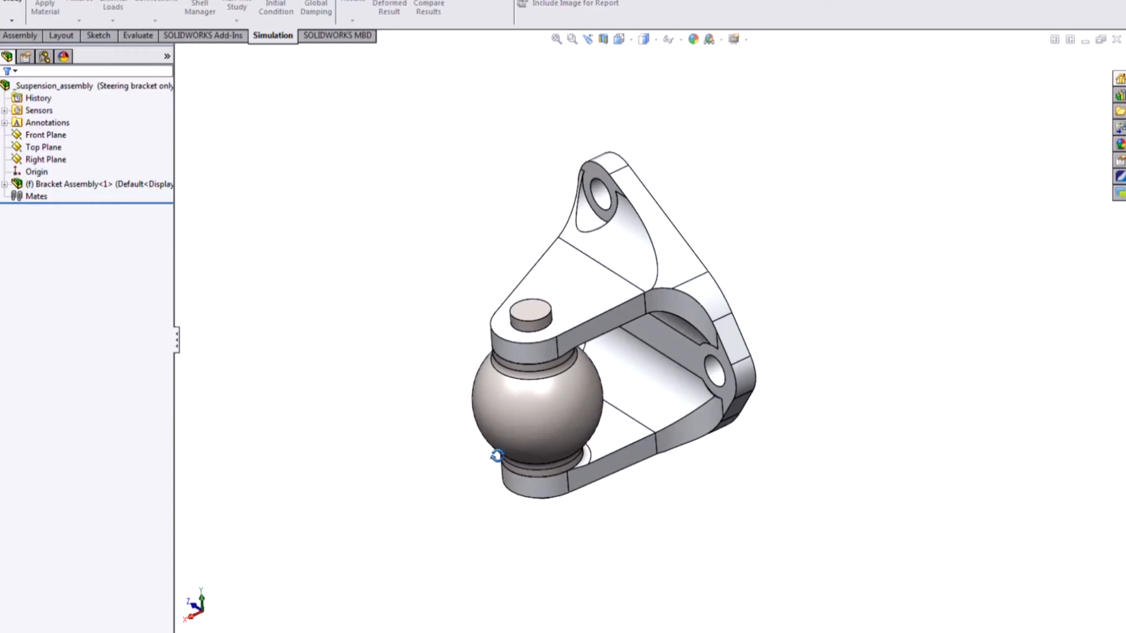
left_click(12, 21)
left_click(25, 46)
left_click(13, 19)
left_click(42, 47)
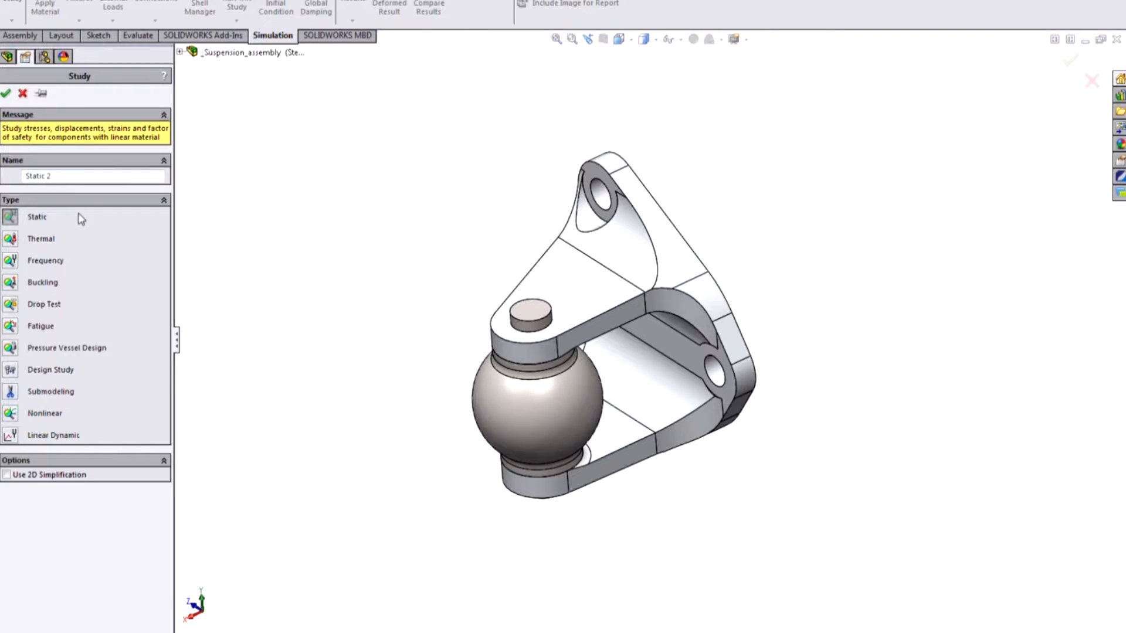
left_click(79, 176)
type("New")
left_click(5, 93)
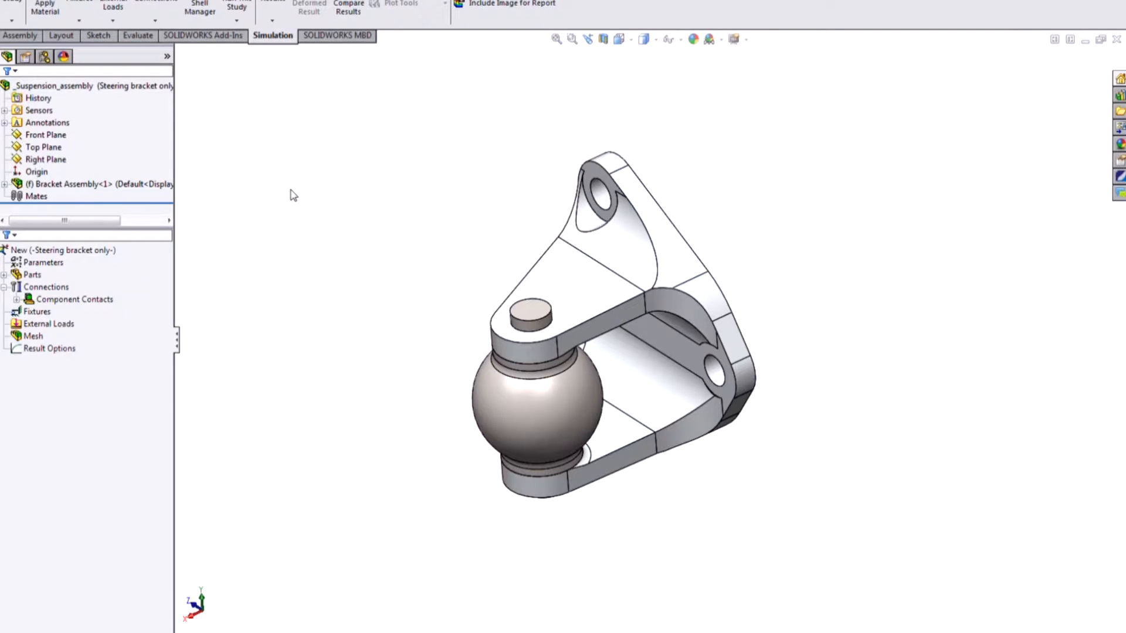
List the parts included in the study and highlight the pin in the model
left_click(32, 275)
left_click(29, 275)
left_click(48, 287)
left_click(4, 274)
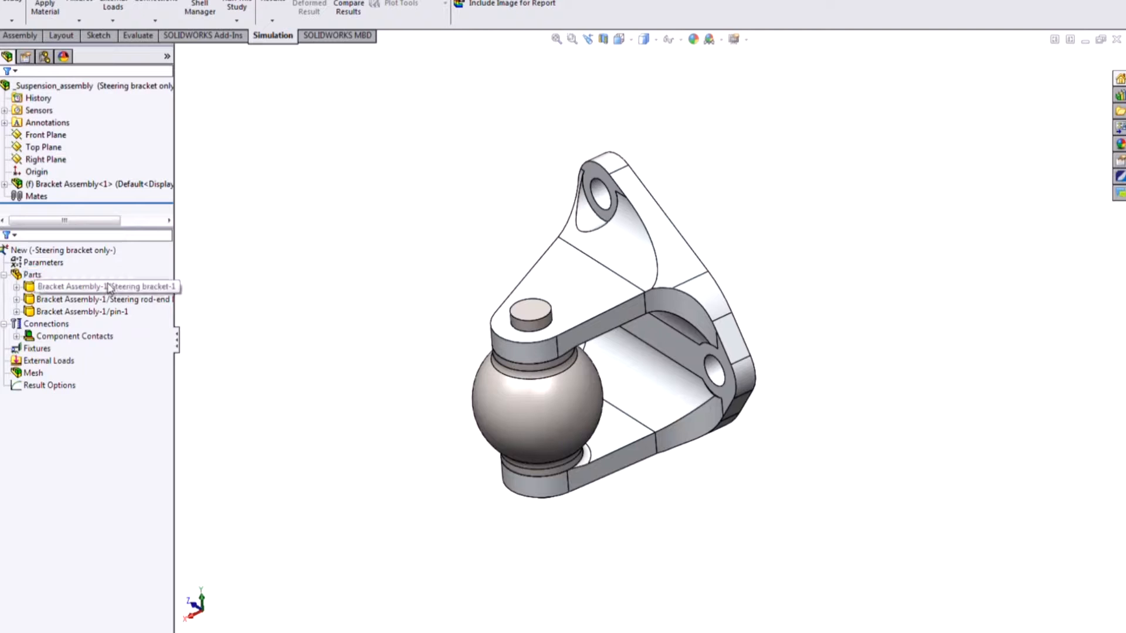
left_click(93, 311)
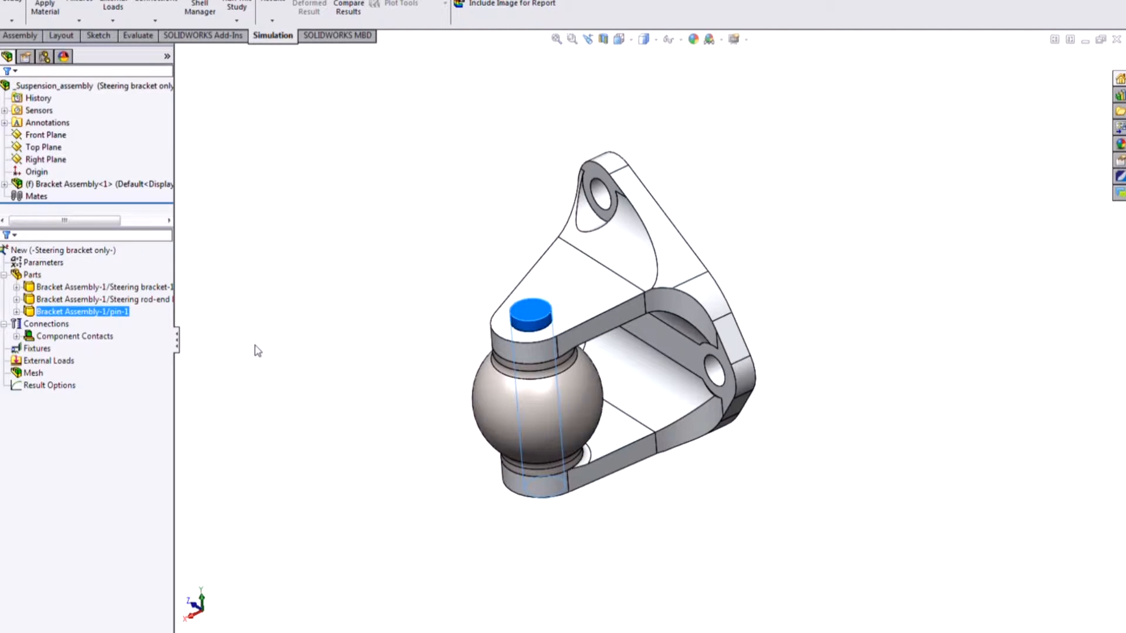
Assign the 6061 Alloy material from the Aluminium Alloys category to the steering bracket
left_click(143, 290)
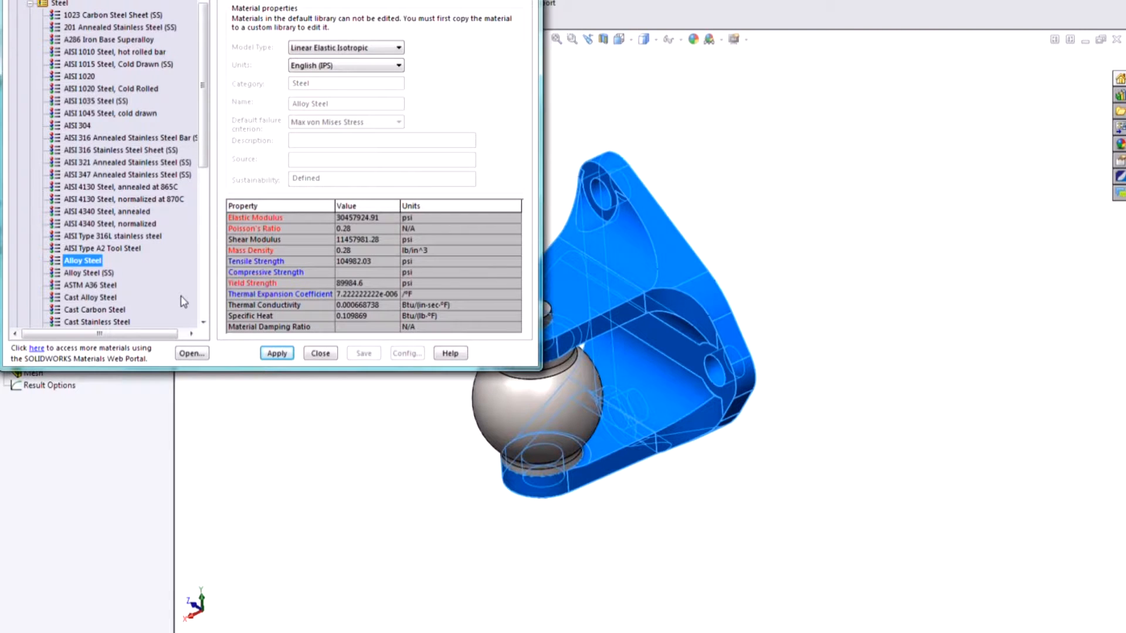
left_click(58, 125)
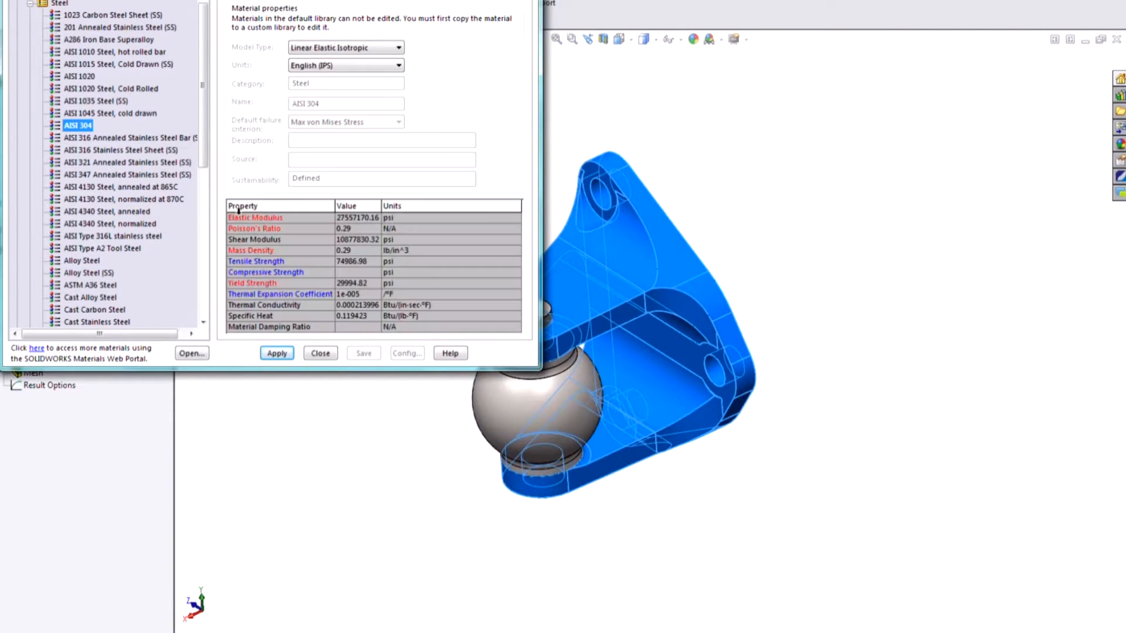
left_click(29, 4)
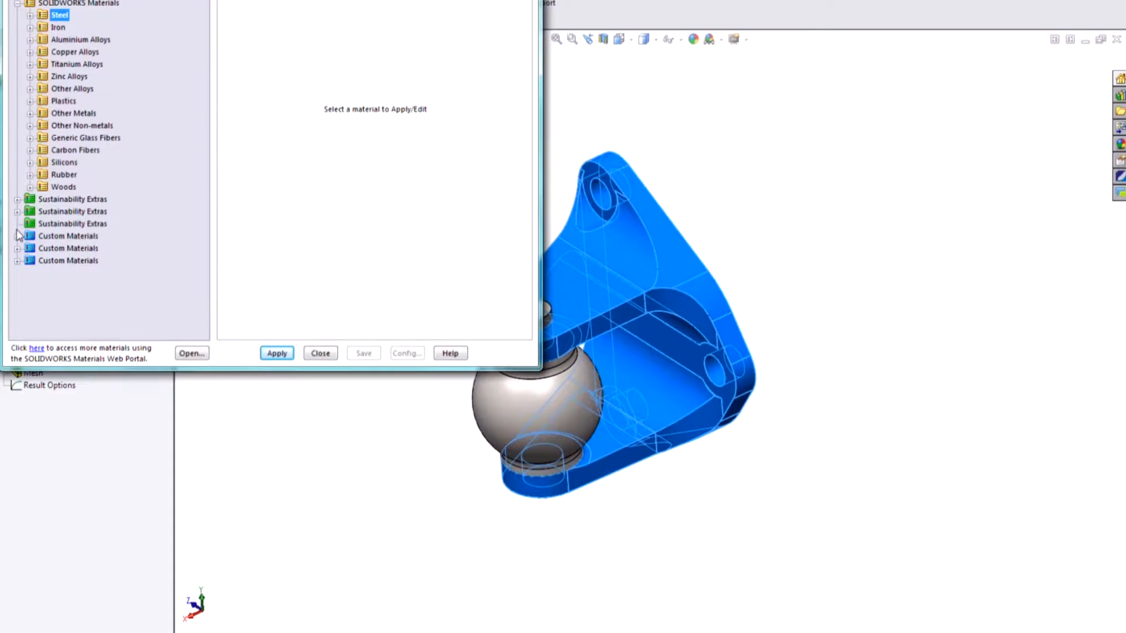
left_click(32, 39)
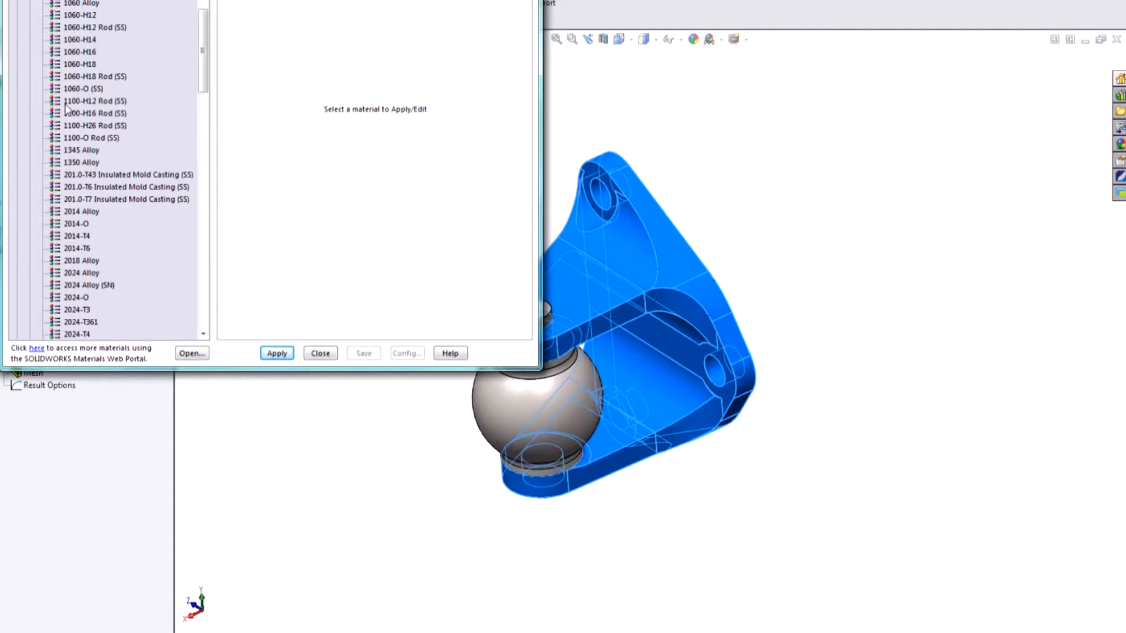
scroll(64, 270, "down", 15)
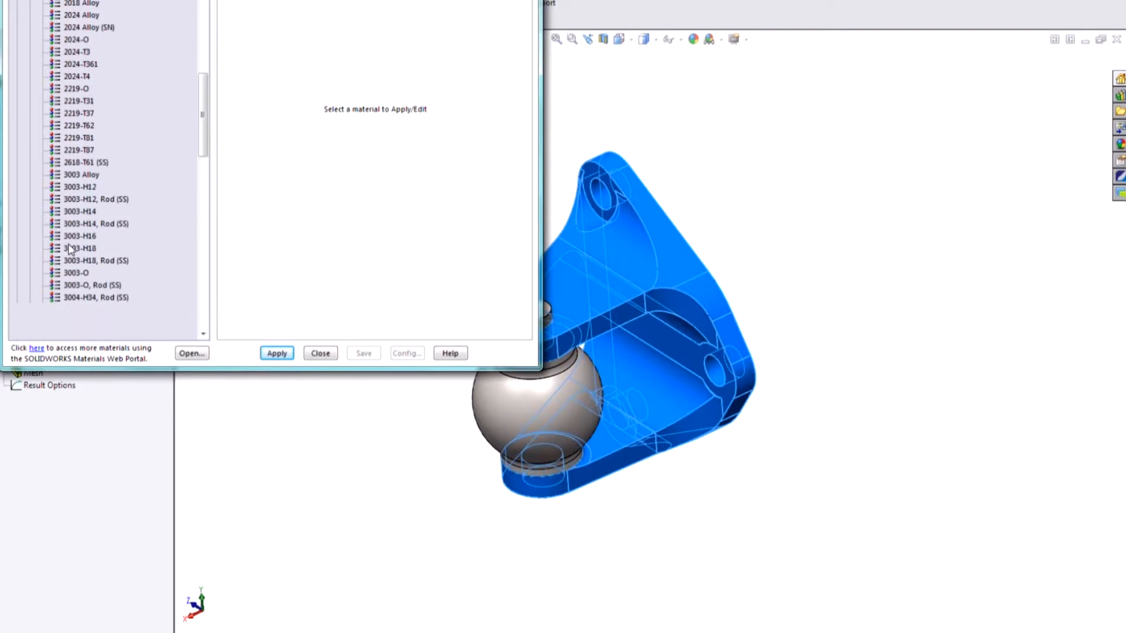
scroll(63, 264, "down", 4)
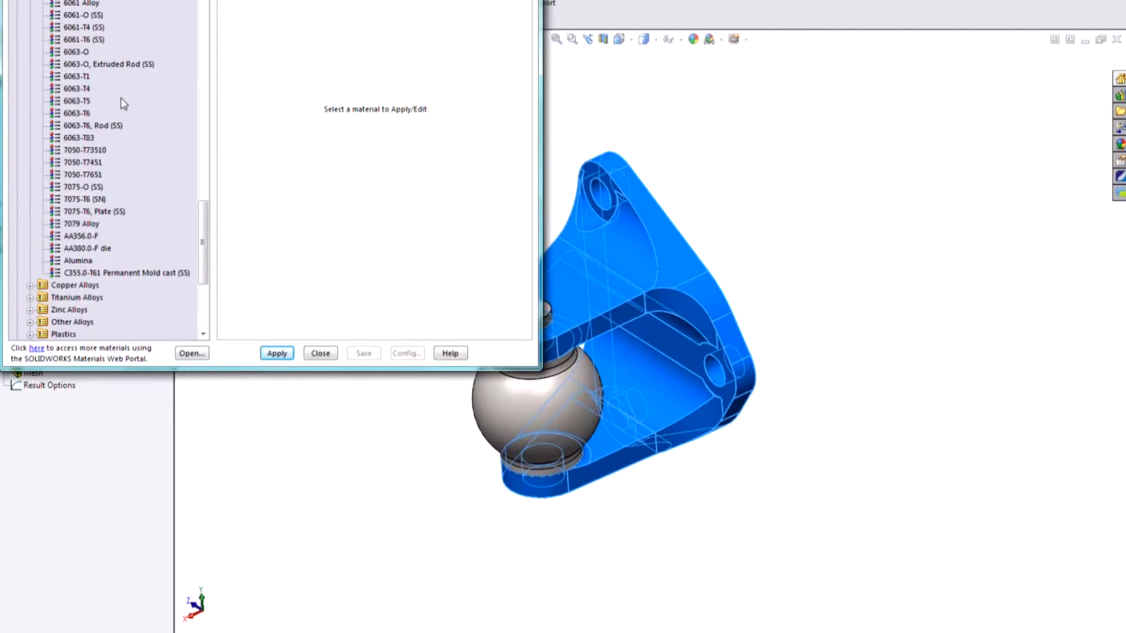
scroll(70, 44, "up", 1)
left_click(76, 39)
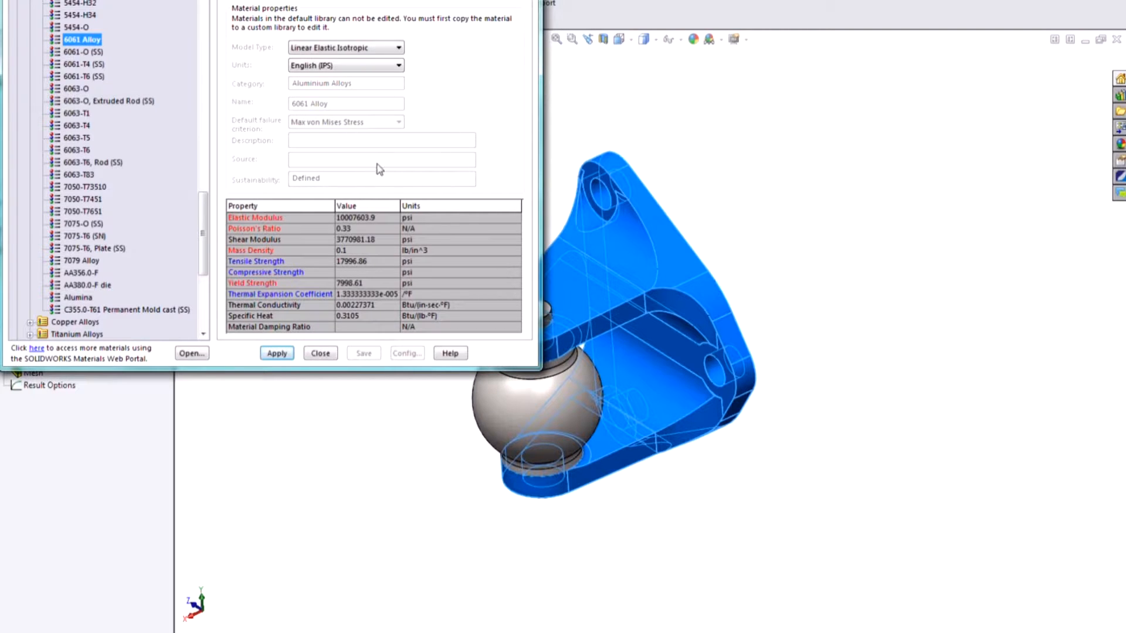
left_click(379, 65)
left_click(511, 162)
left_click(277, 353)
left_click(320, 353)
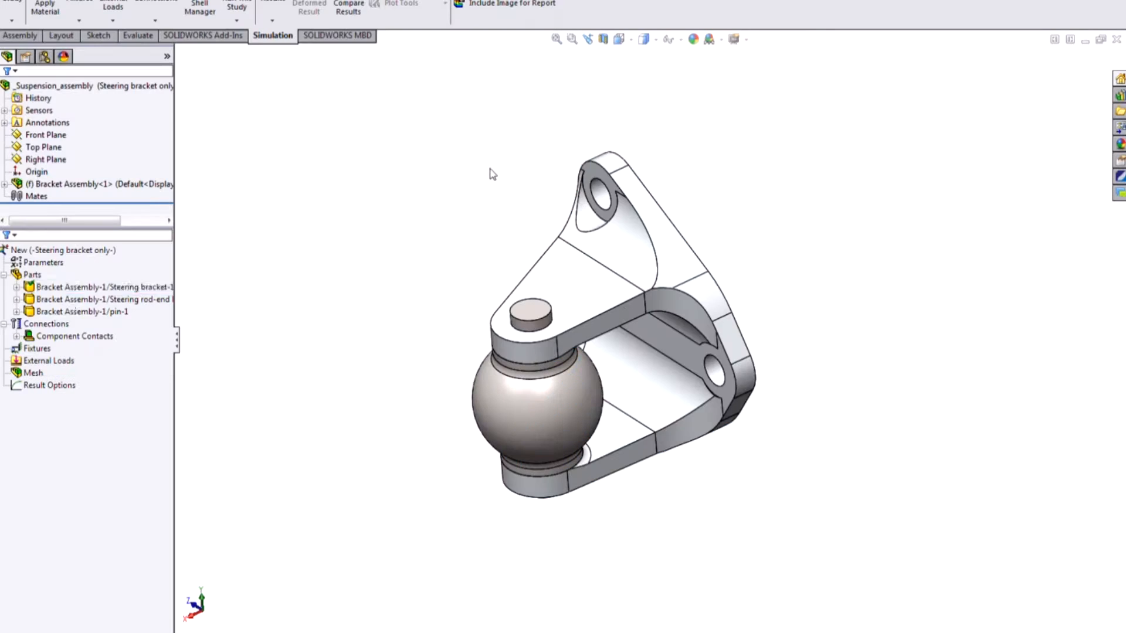
Assign AISI 304 steel to the steering rod-end ball and to the pin
right_click(117, 300)
left_click(265, 306)
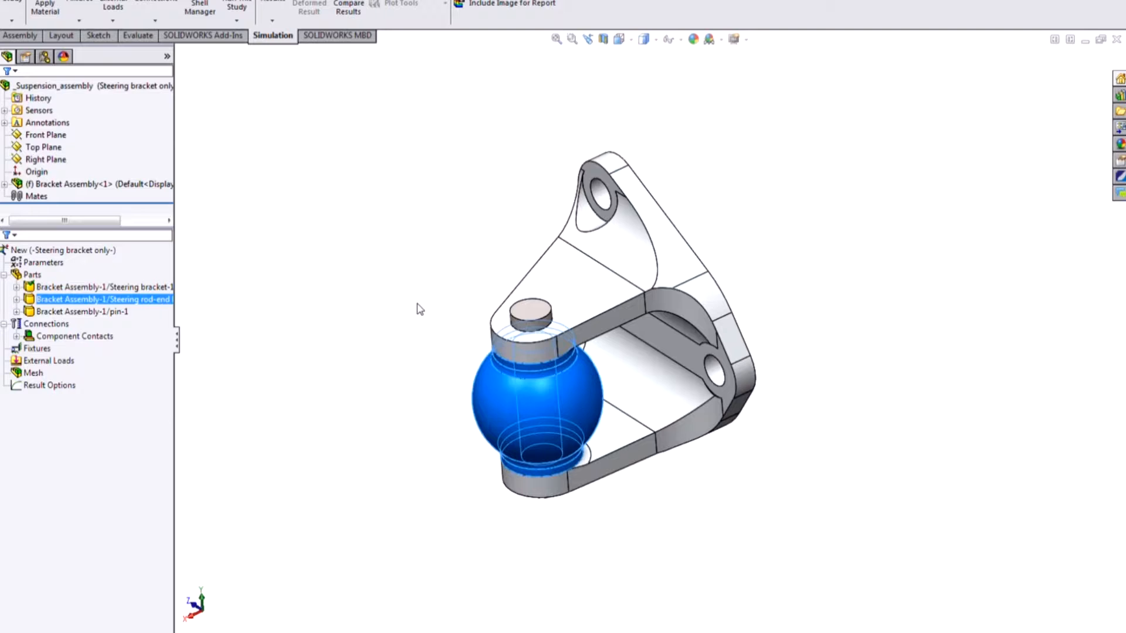
left_click(78, 125)
left_click(277, 353)
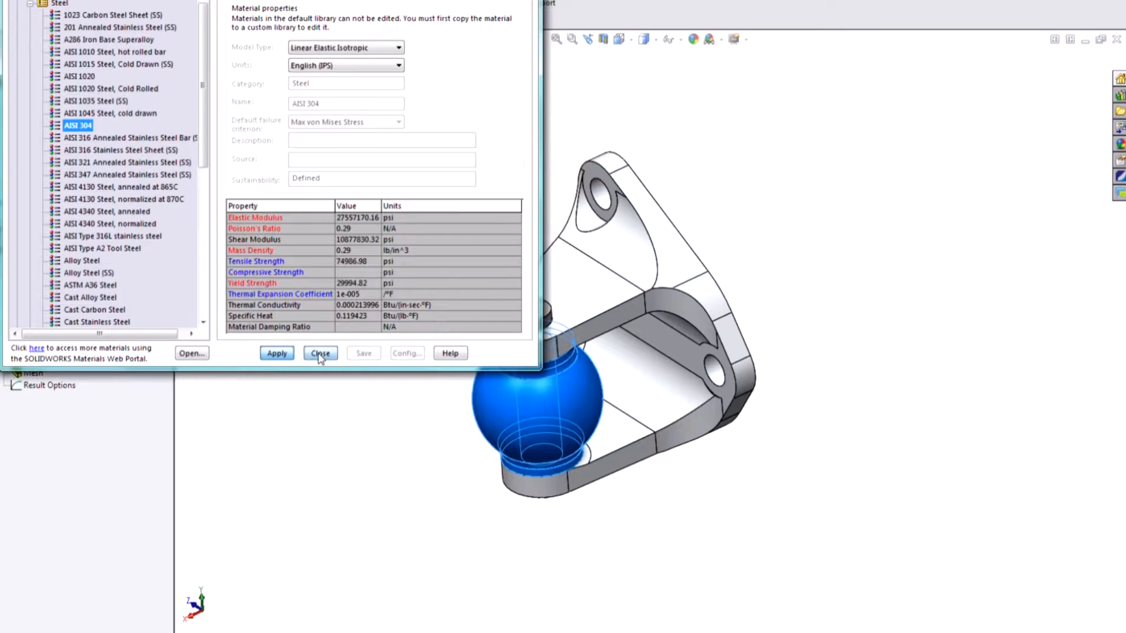
left_click(320, 354)
left_click(100, 338)
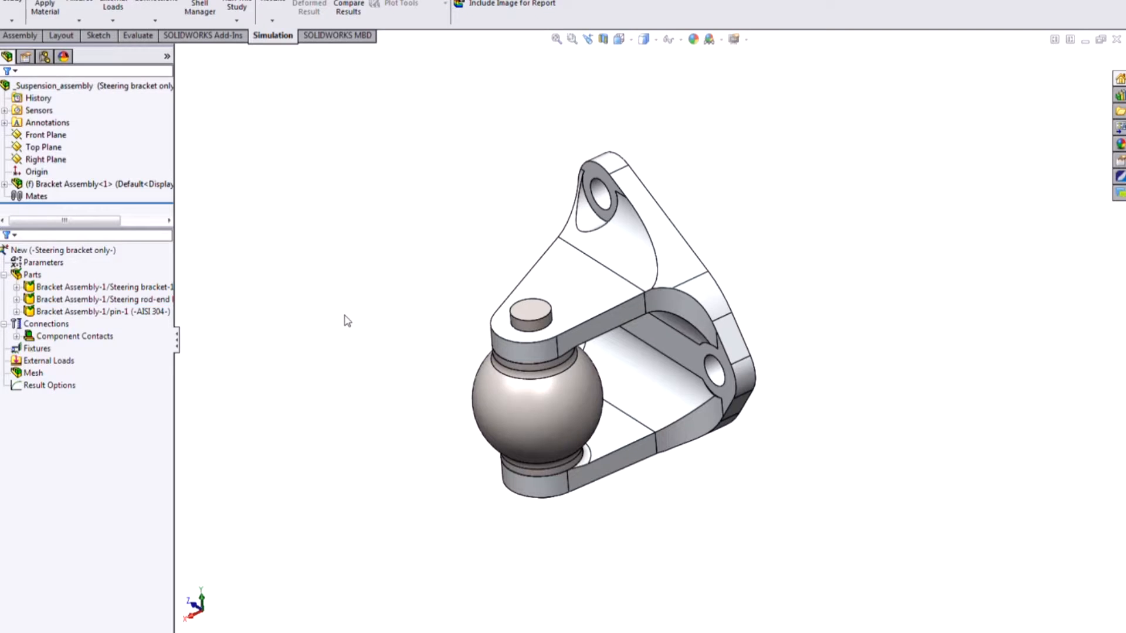
Review the study commands offered for all parts together and for the steering bracket alone
middle_click_drag(439, 442, 442, 447)
left_click(32, 274)
left_click(4, 274)
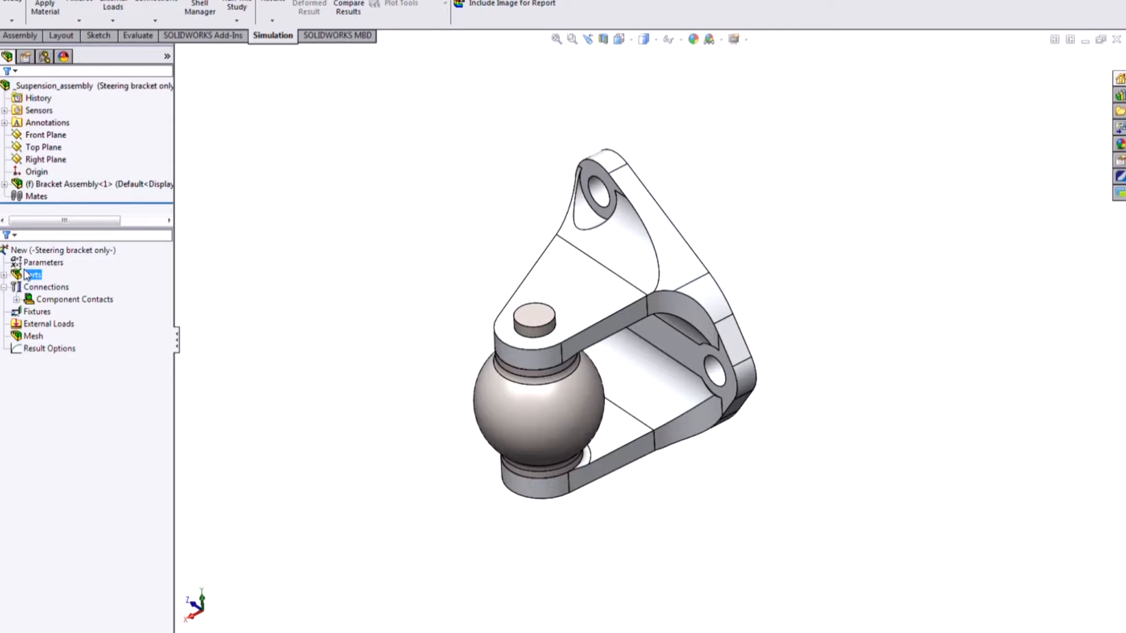
right_click(33, 273)
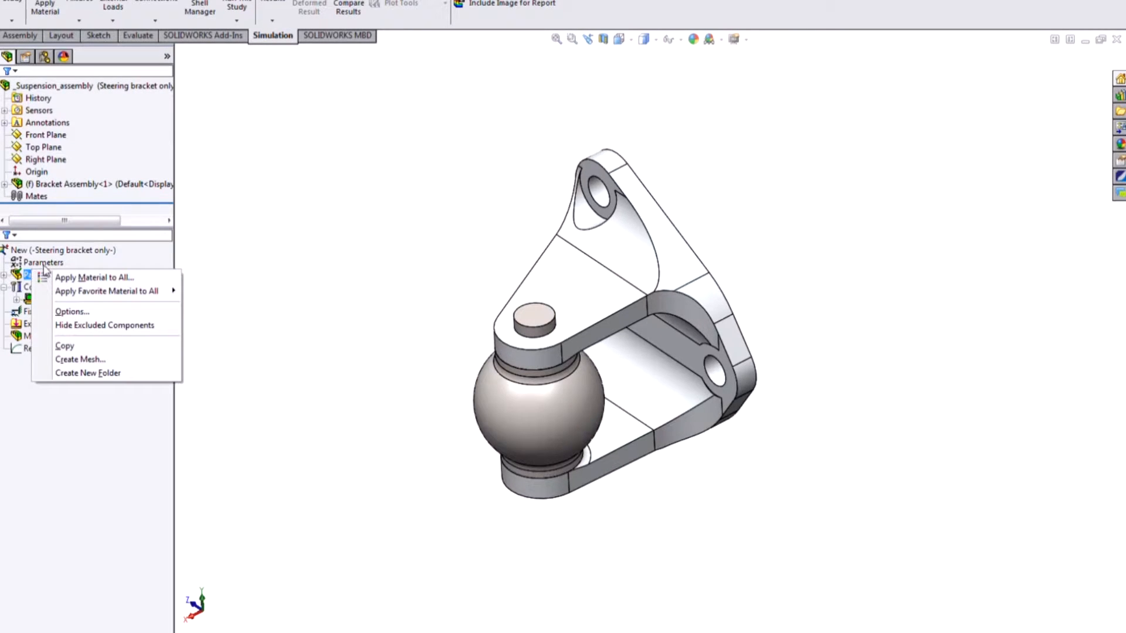
left_click(4, 275)
right_click(43, 288)
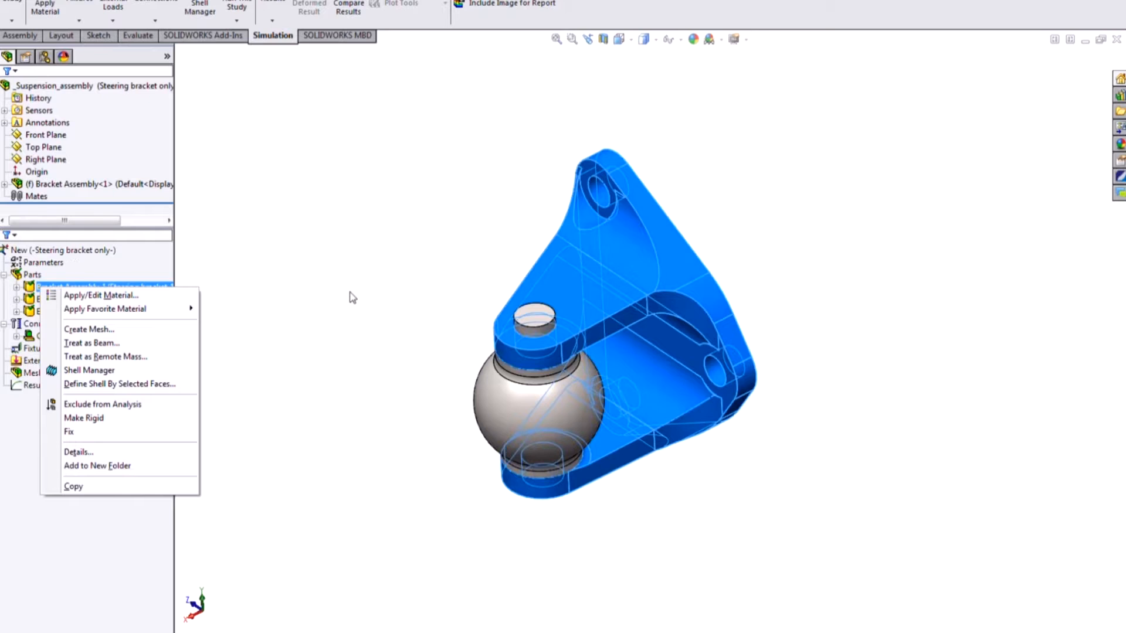
left_click(375, 291)
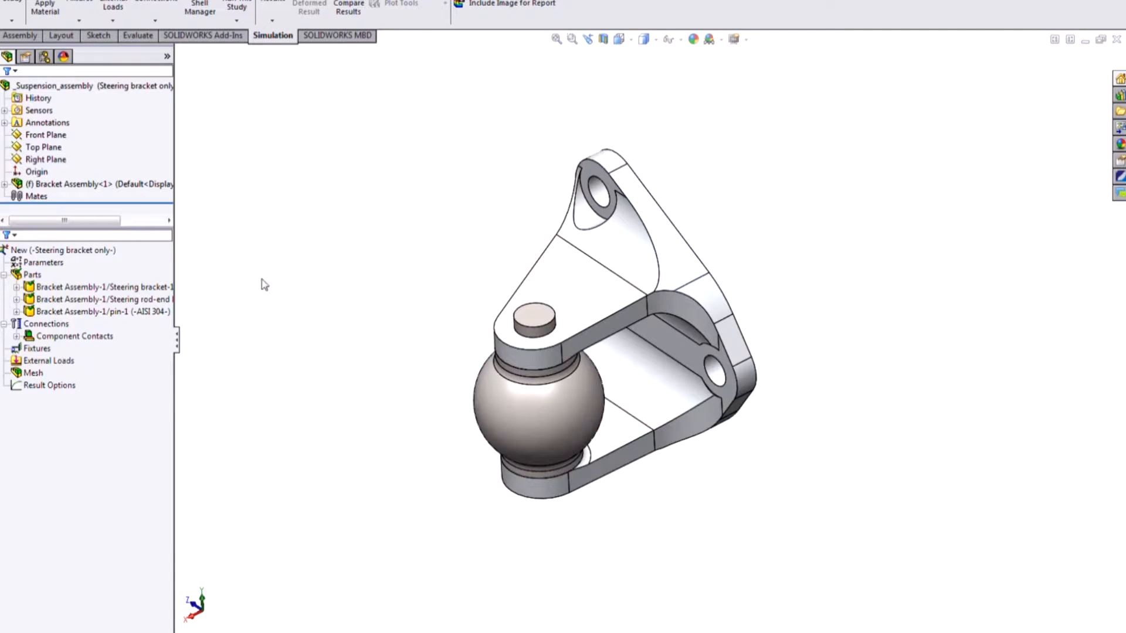
Review the connection types offered for the study and highlight the ball and the bracket's upper arm
left_click(77, 337)
left_click(55, 326)
right_click(60, 327)
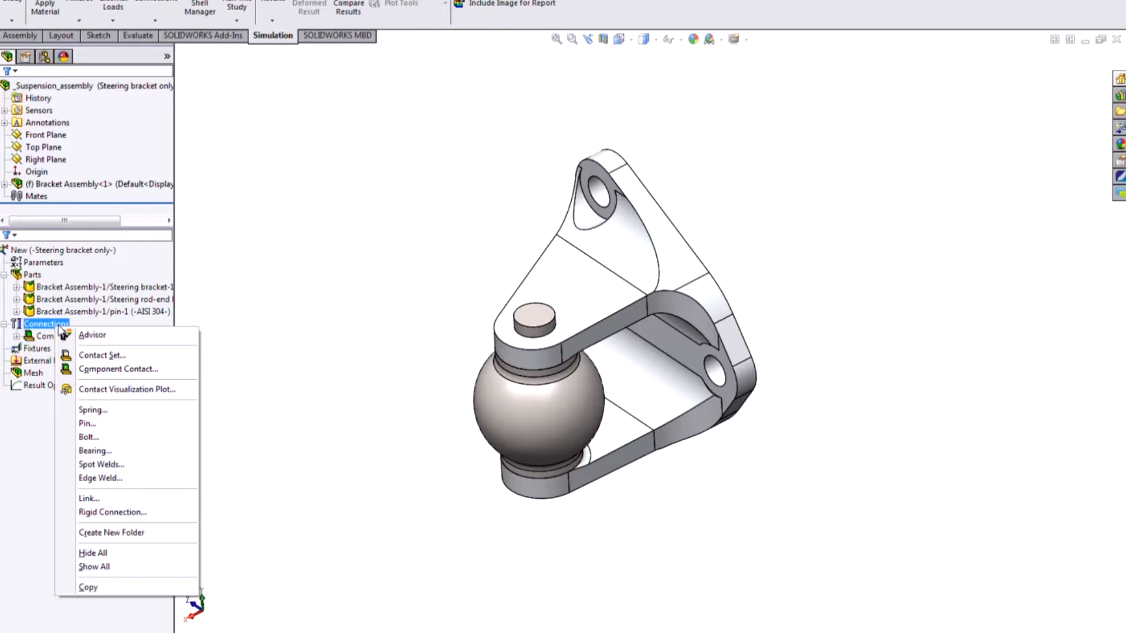
left_click(296, 412)
left_click(573, 423)
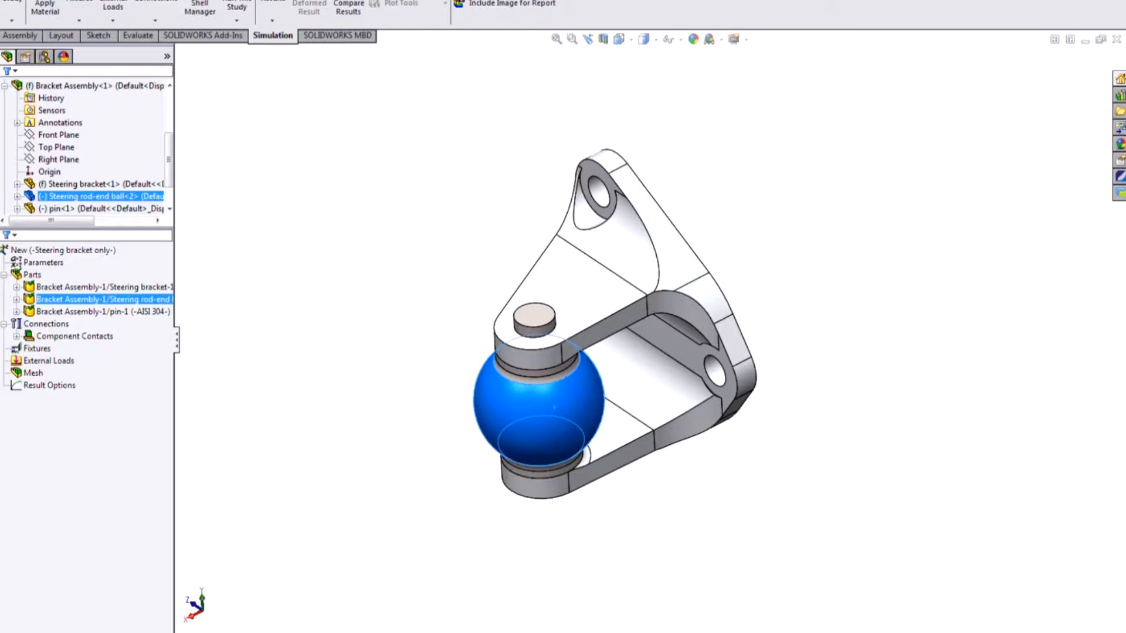
left_click(522, 361)
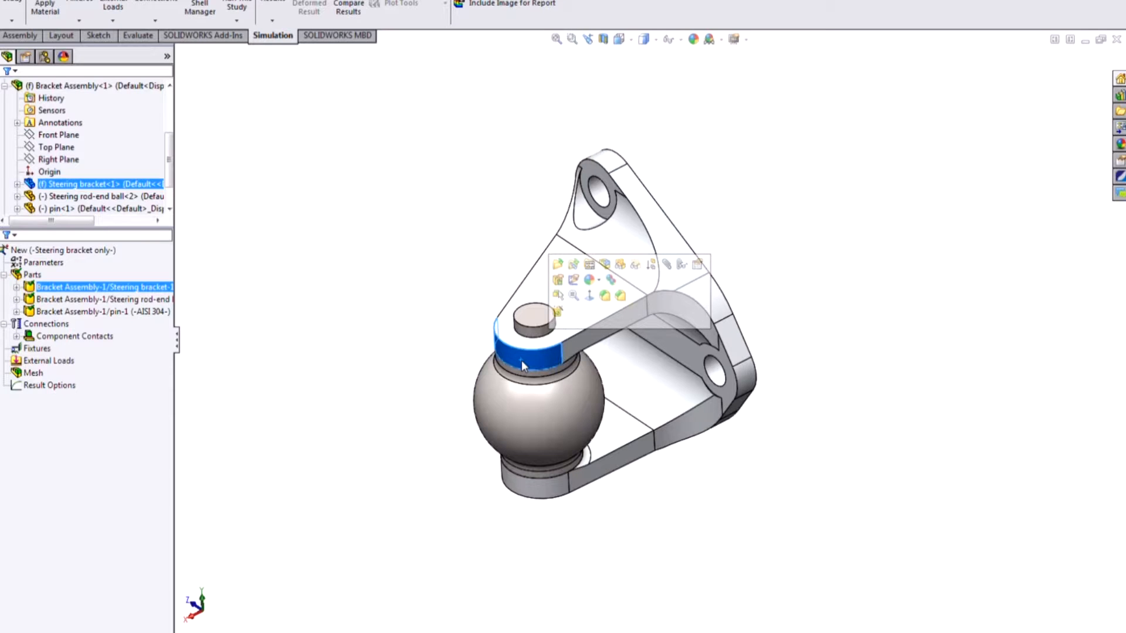
Try the No Penetration type in the global component contact's definition and cancel the edit
left_click(106, 336)
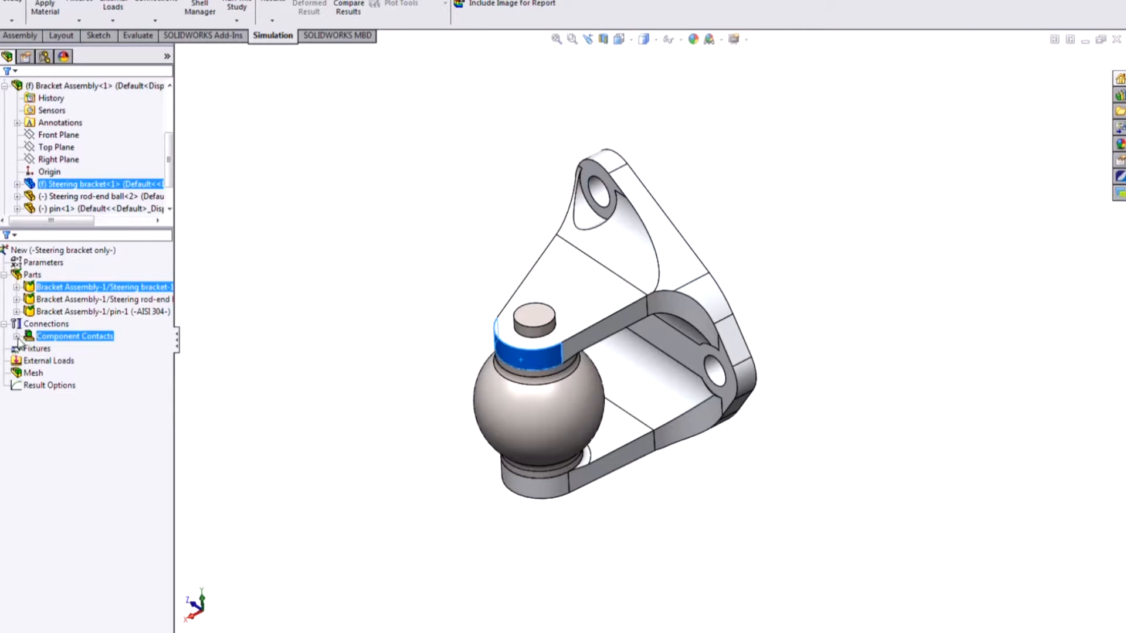
left_click(94, 349)
right_click(96, 350)
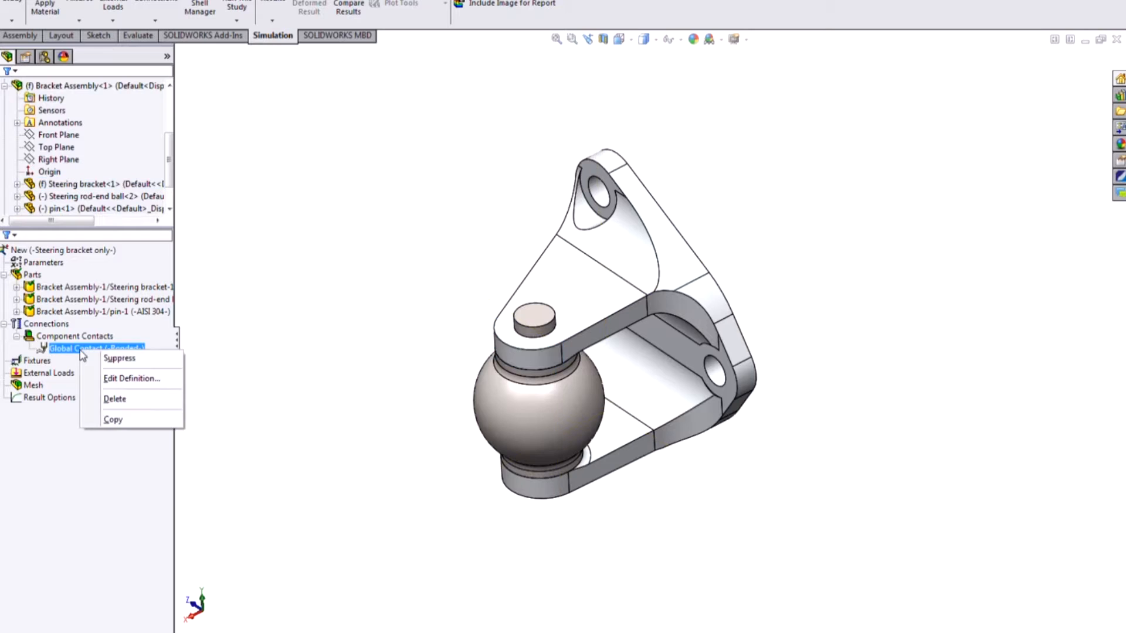
left_click(129, 379)
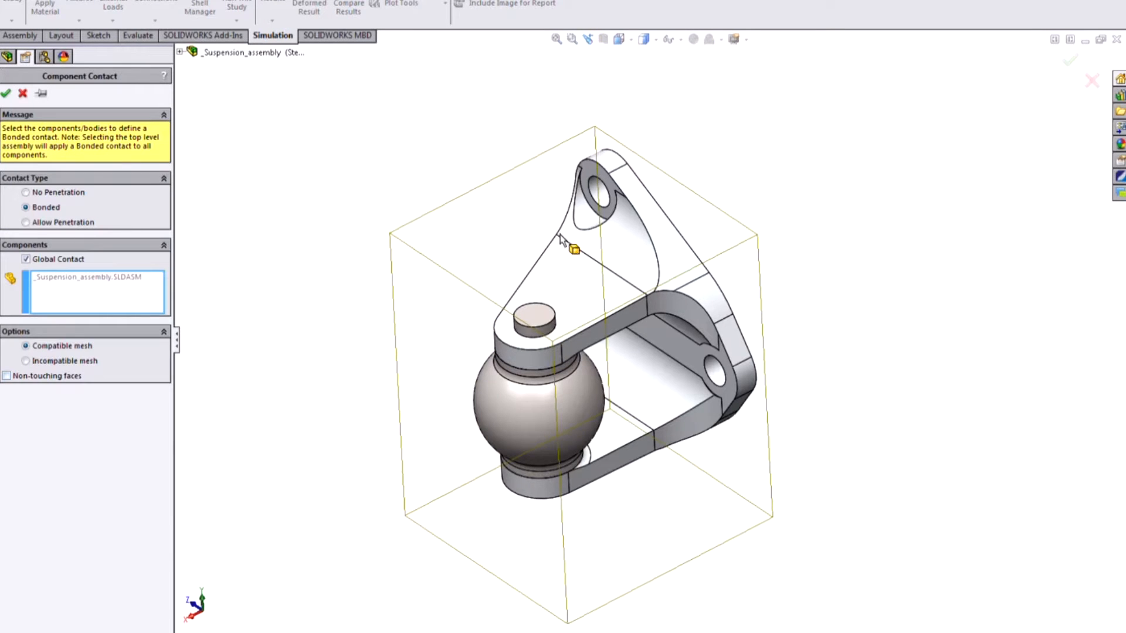
left_click(49, 195)
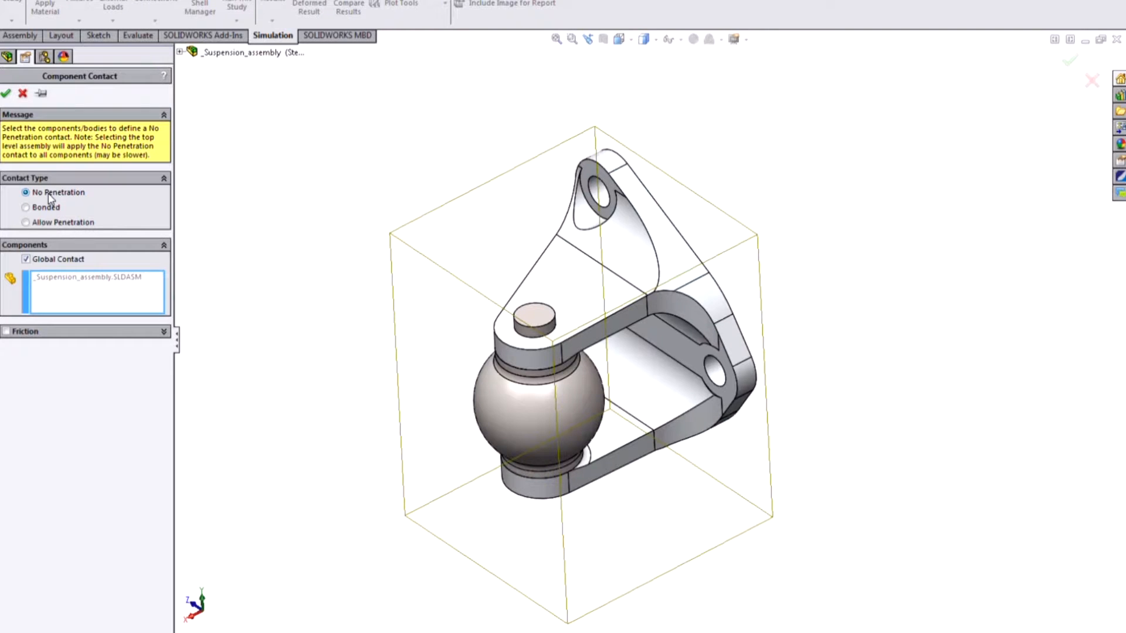
left_click(22, 95)
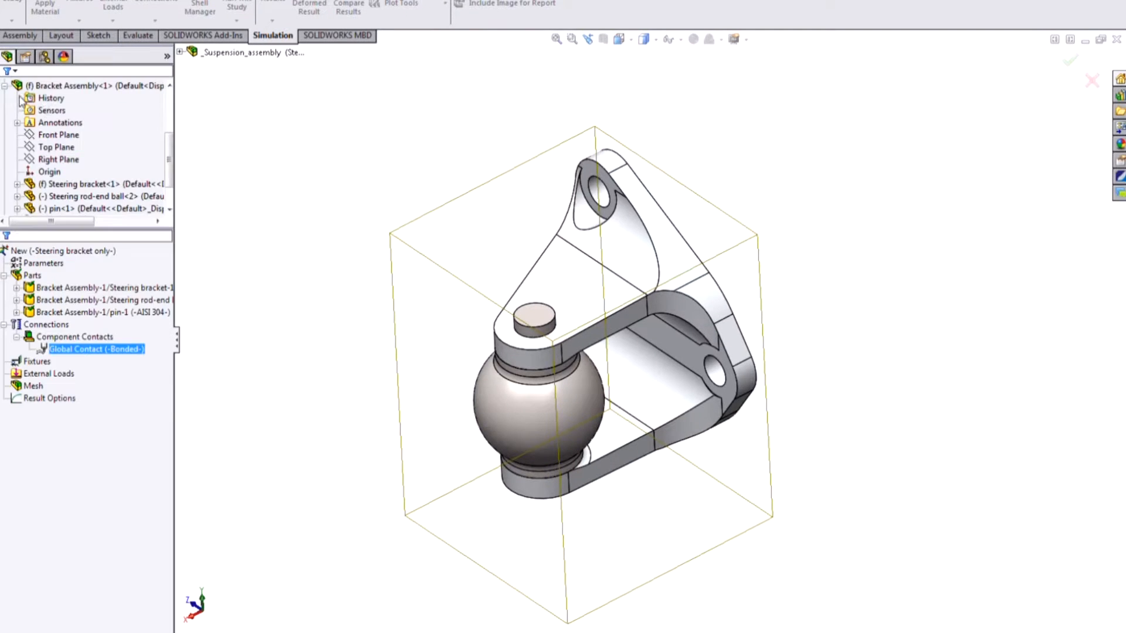
Start a manual No Penetration contact set with the hidden ring-shaped face where the bracket's upper arm meets the ball
right_click(88, 339)
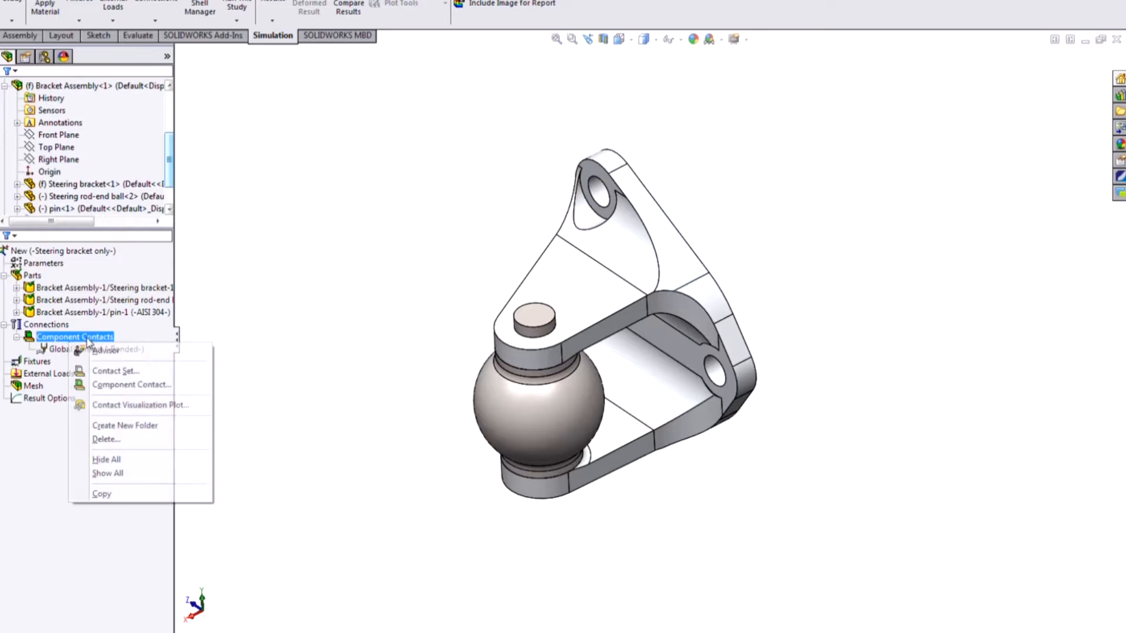
left_click(116, 370)
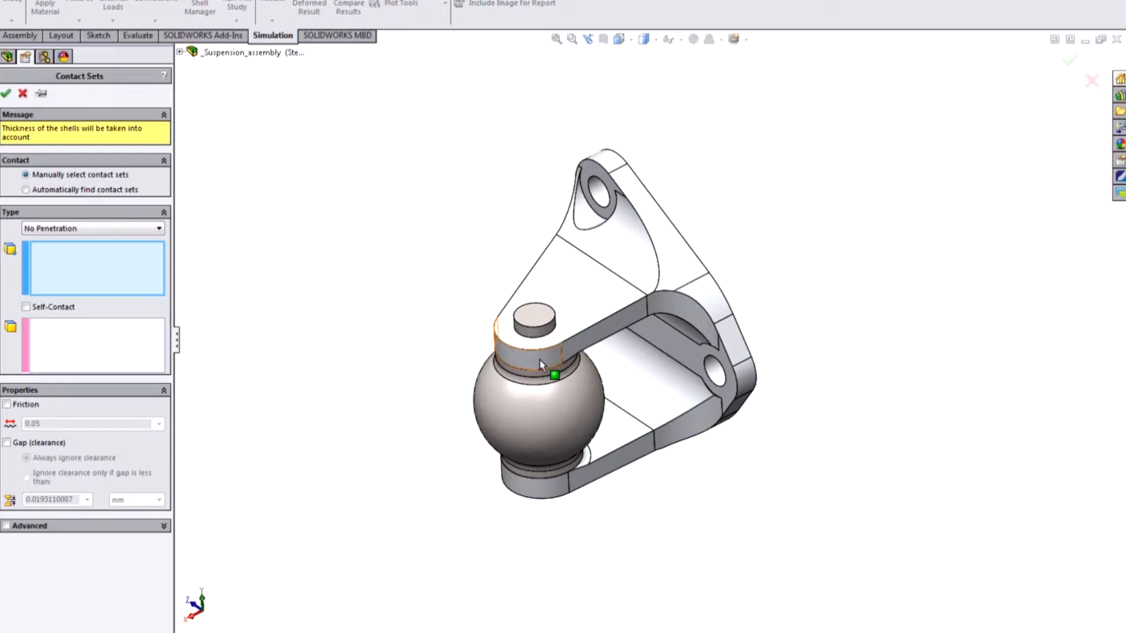
scroll(538, 364, "down", 3)
right_click(557, 366)
left_click(604, 420)
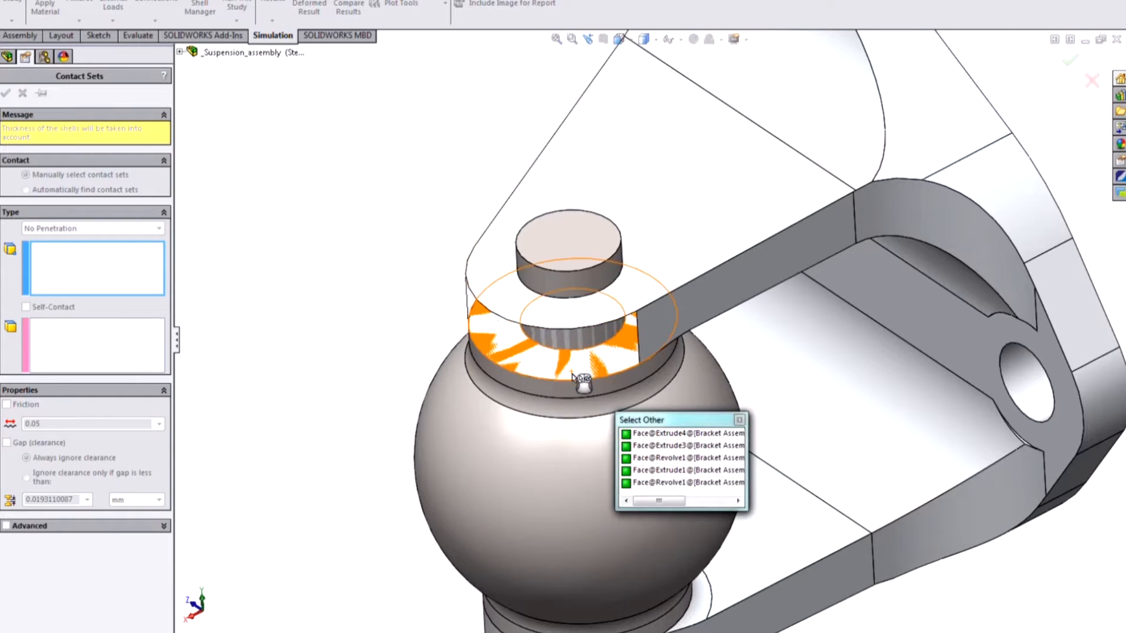
left_click(574, 376)
left_click(77, 296)
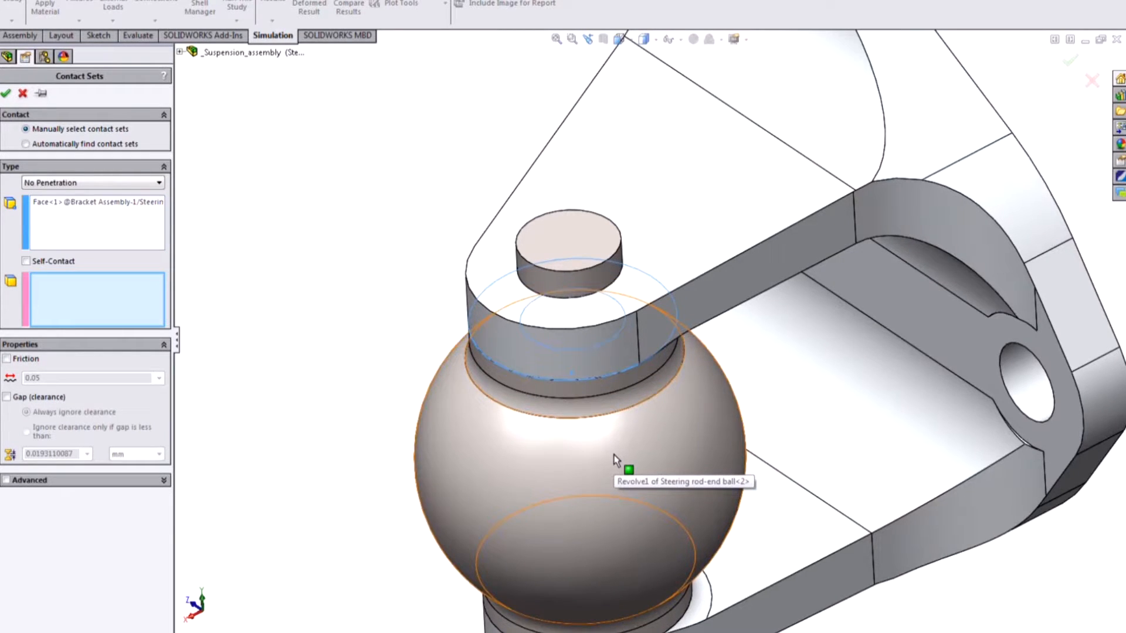
Try automatic detection of touching-face contact sets between the rod-end ball and the steering bracket, inspect the detected sets, and cancel
left_click(64, 144)
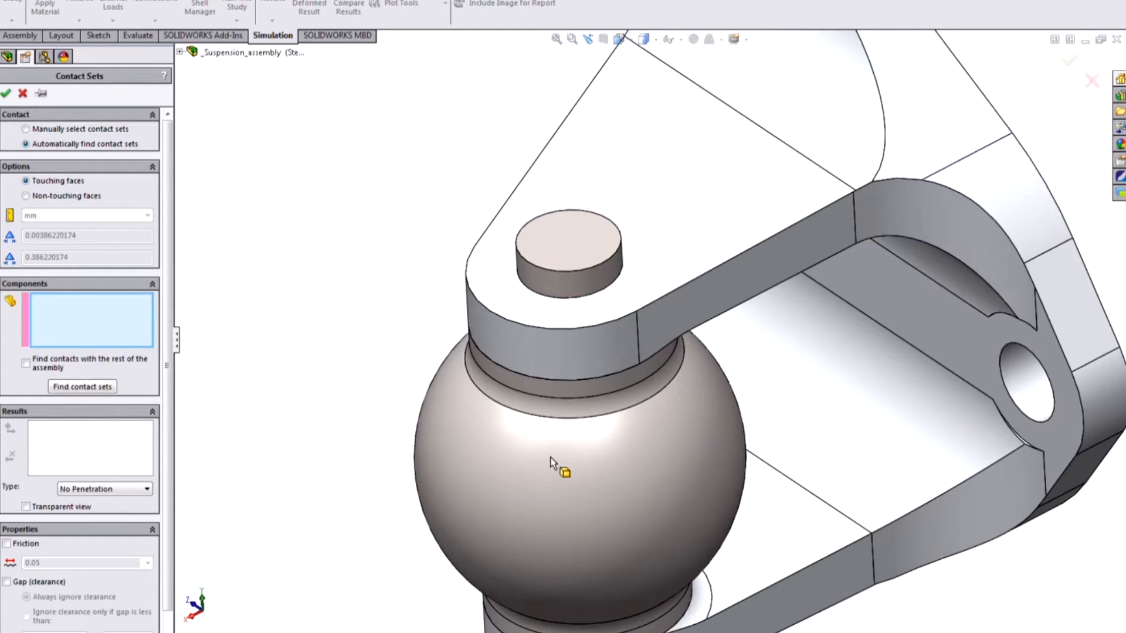
left_click(563, 467)
left_click(709, 307)
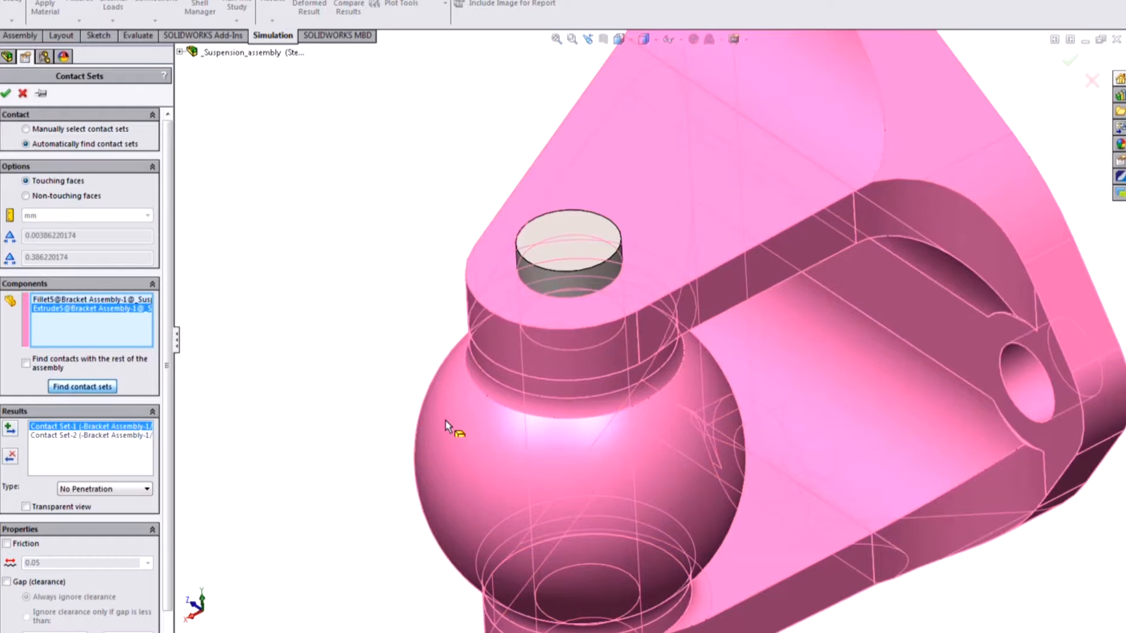
left_click(129, 436)
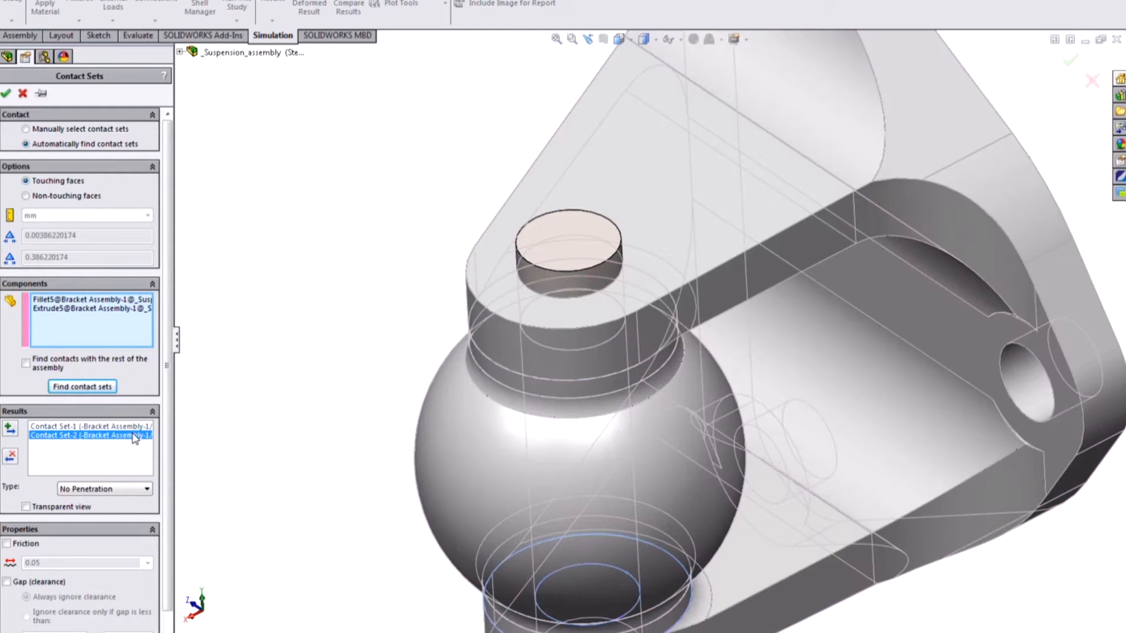
left_click(132, 427)
left_click(131, 437)
left_click(132, 427)
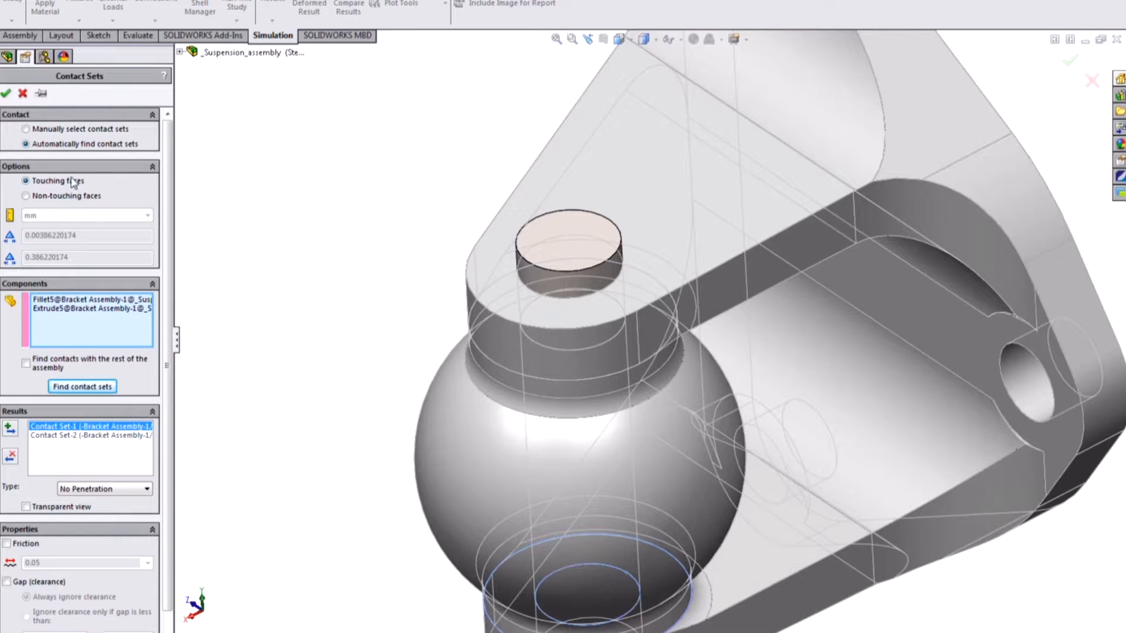
left_click(22, 94)
Review the global component contact and the connection types available for the study, and collapse the connections group
scroll(721, 486, "up", 10)
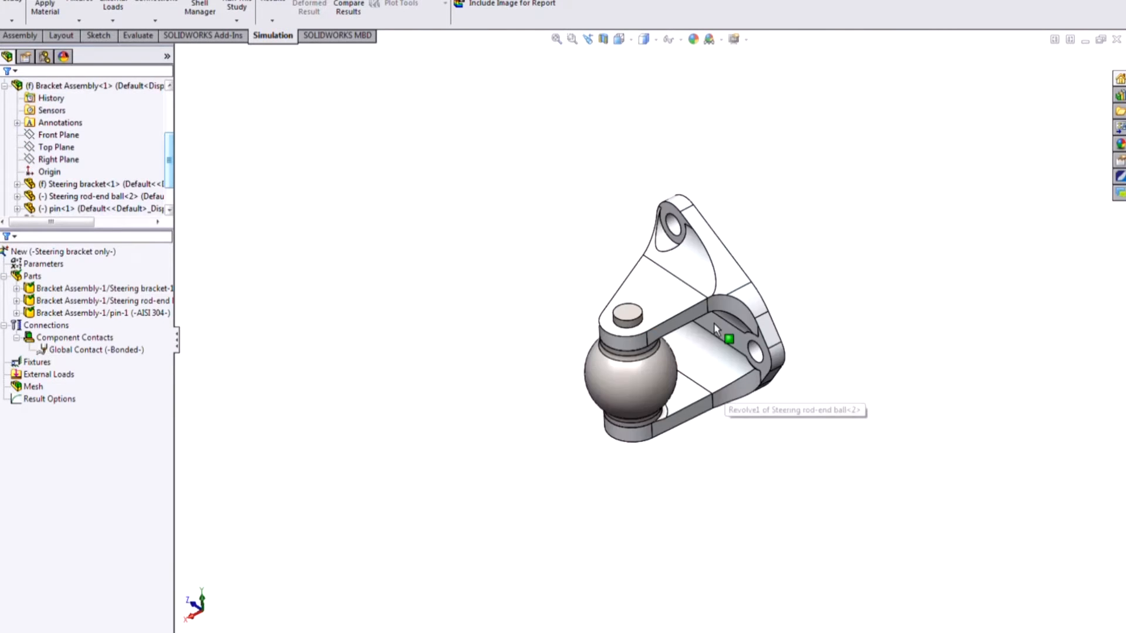
scroll(716, 329, "down", 10)
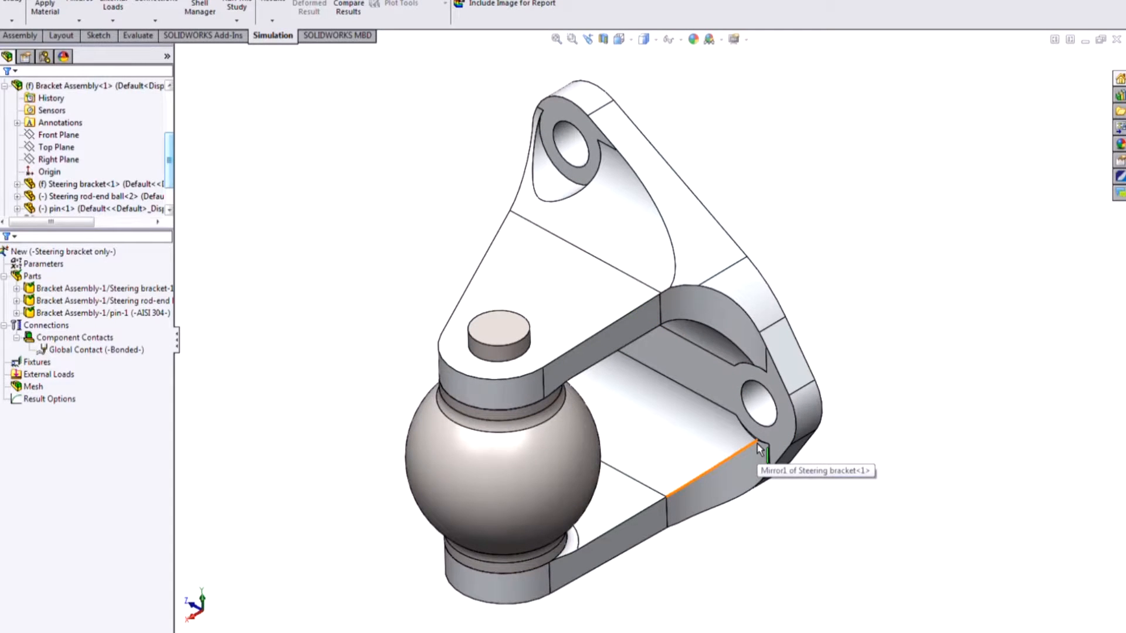
left_click(70, 349)
right_click(45, 327)
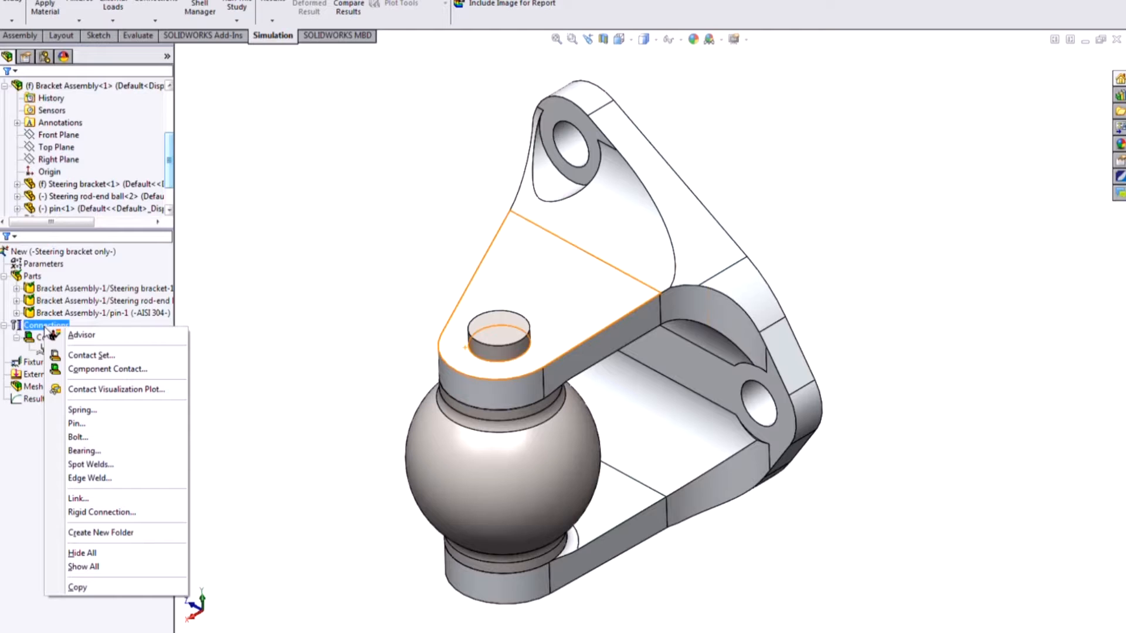
left_click(263, 289)
left_click(107, 352)
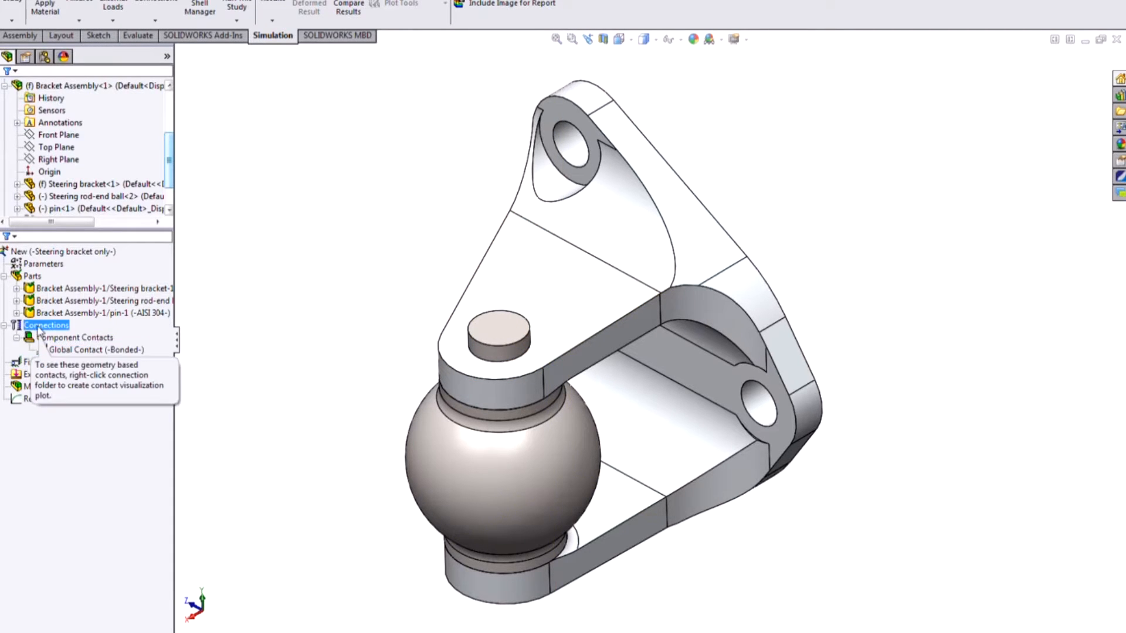
left_click(4, 326)
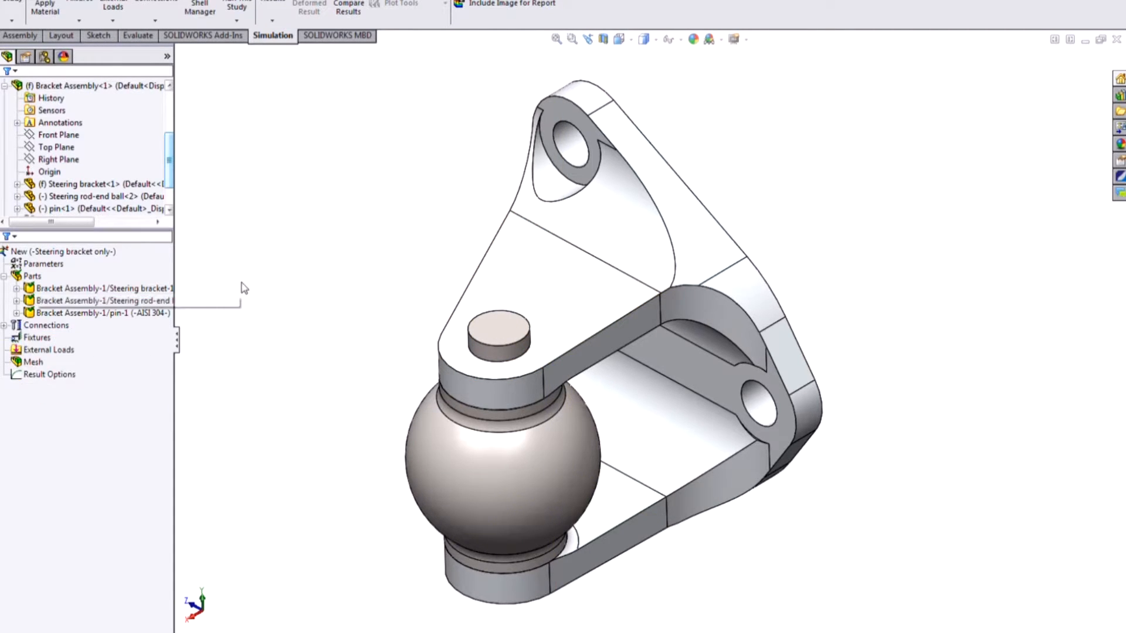
Apply a Fixed Hinge fixture to the cylindrical faces of the steering bracket's three mounting holes
right_click(32, 340)
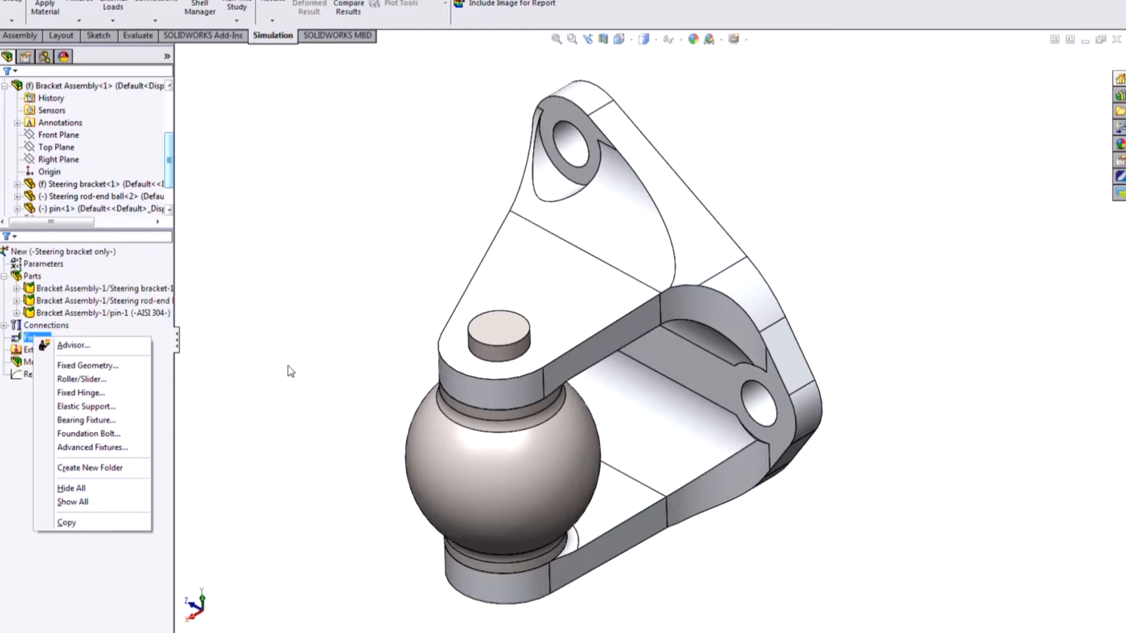
left_click(81, 393)
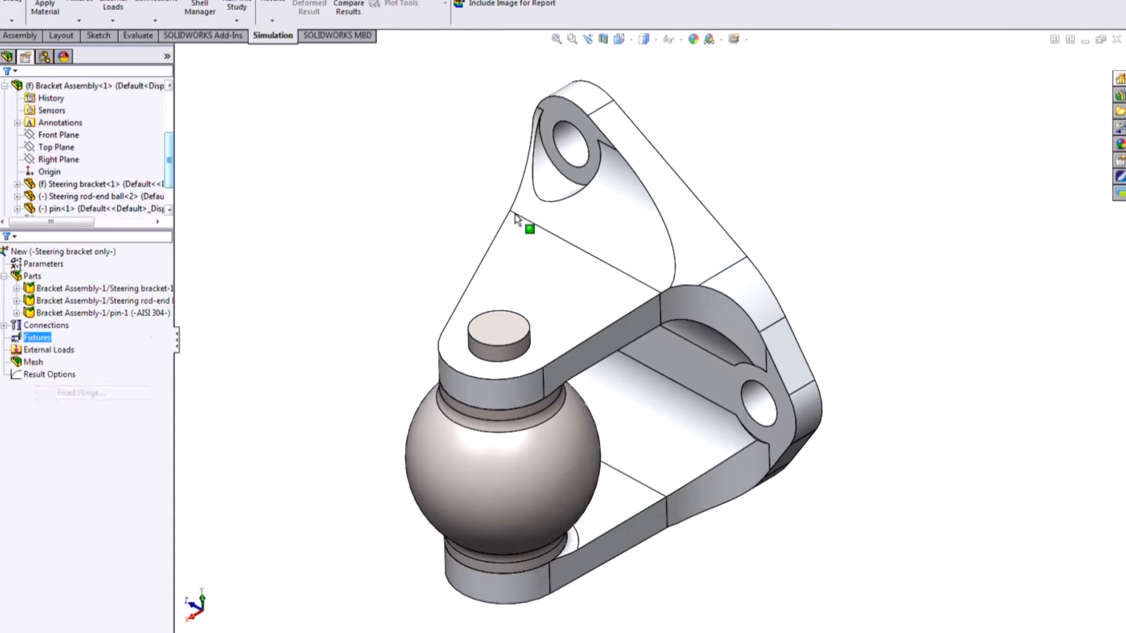
left_click(562, 149)
left_click(758, 406)
middle_click_drag(660, 531, 713, 484)
left_click(559, 580)
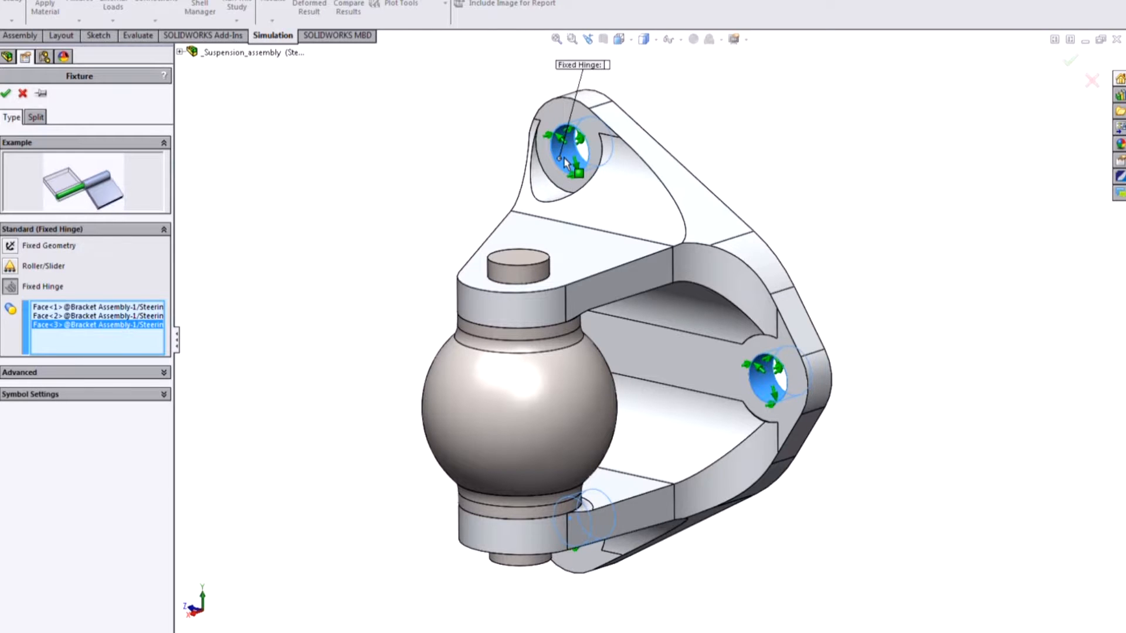
left_click(8, 92)
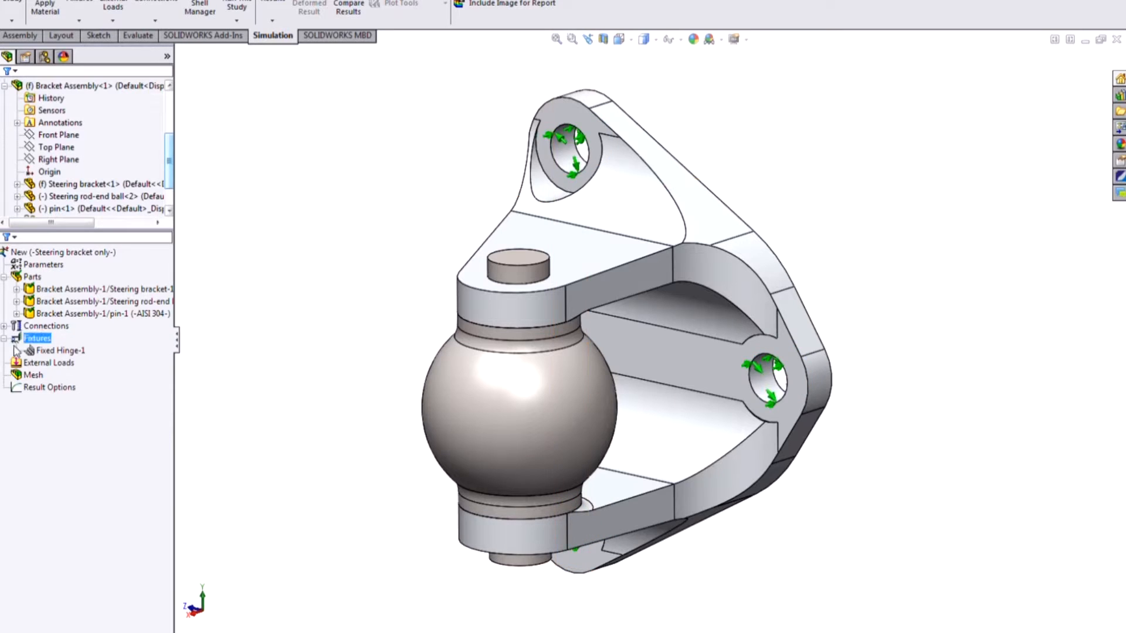
Apply a Roller/Slider fixture to the steering bracket's flat triangular back face
right_click(46, 339)
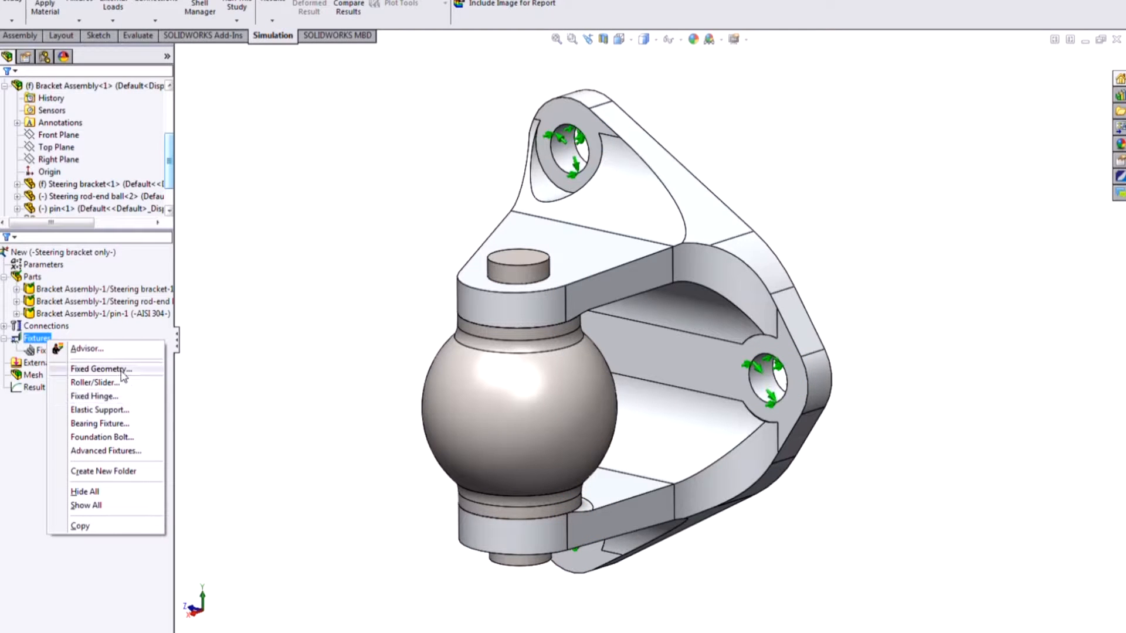
left_click(94, 382)
middle_click_drag(955, 251, 726, 304)
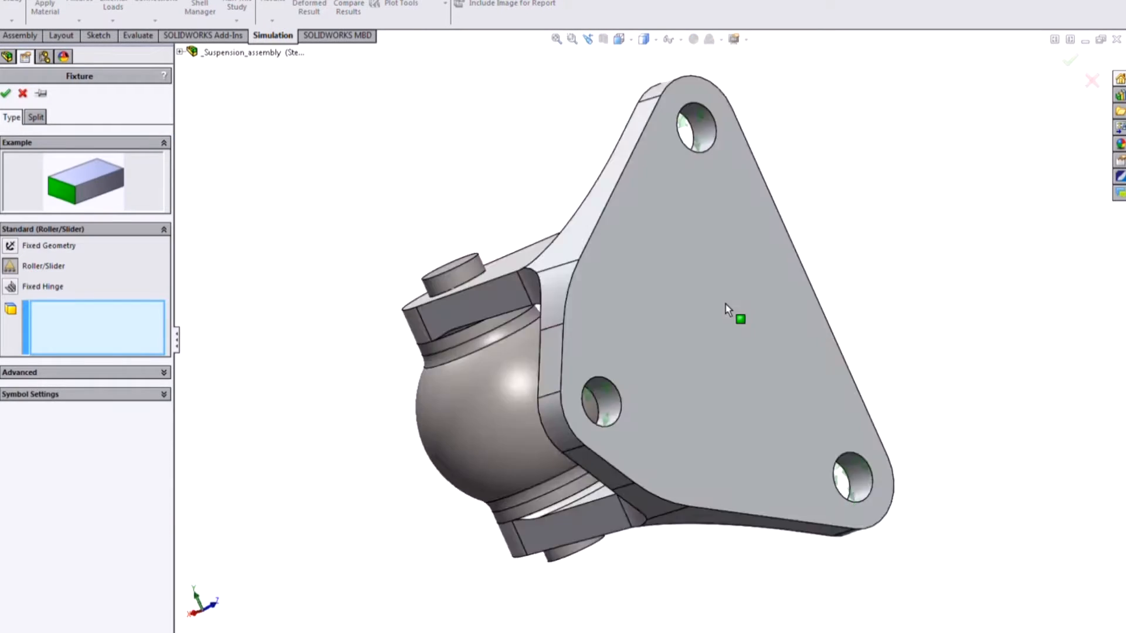
left_click(723, 304)
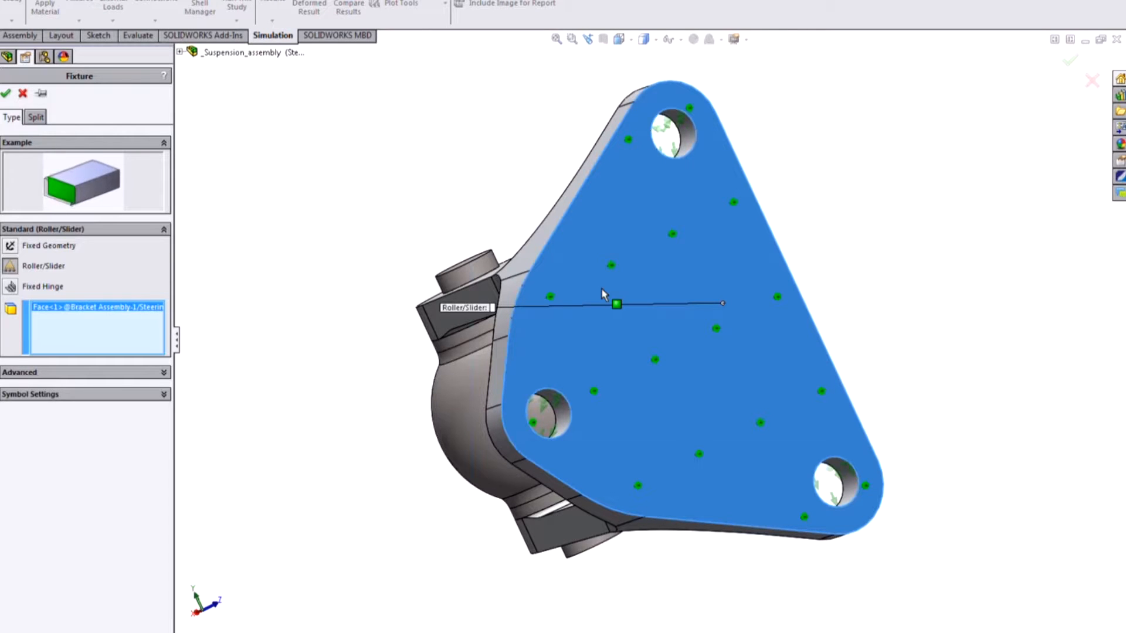
middle_click_drag(457, 373, 539, 404)
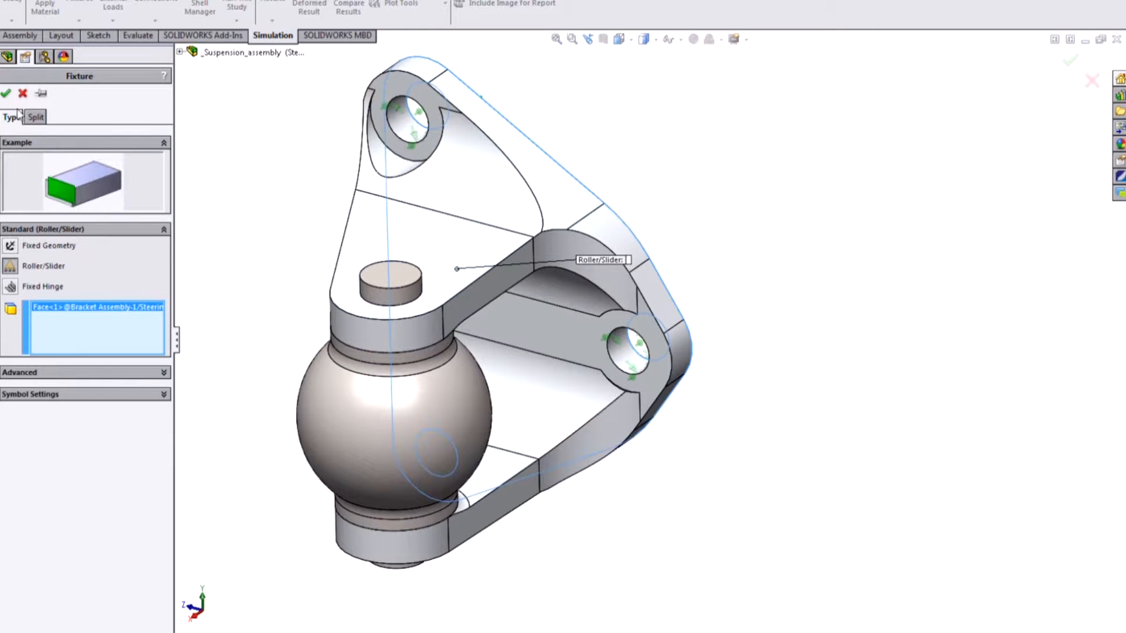
left_click(6, 92)
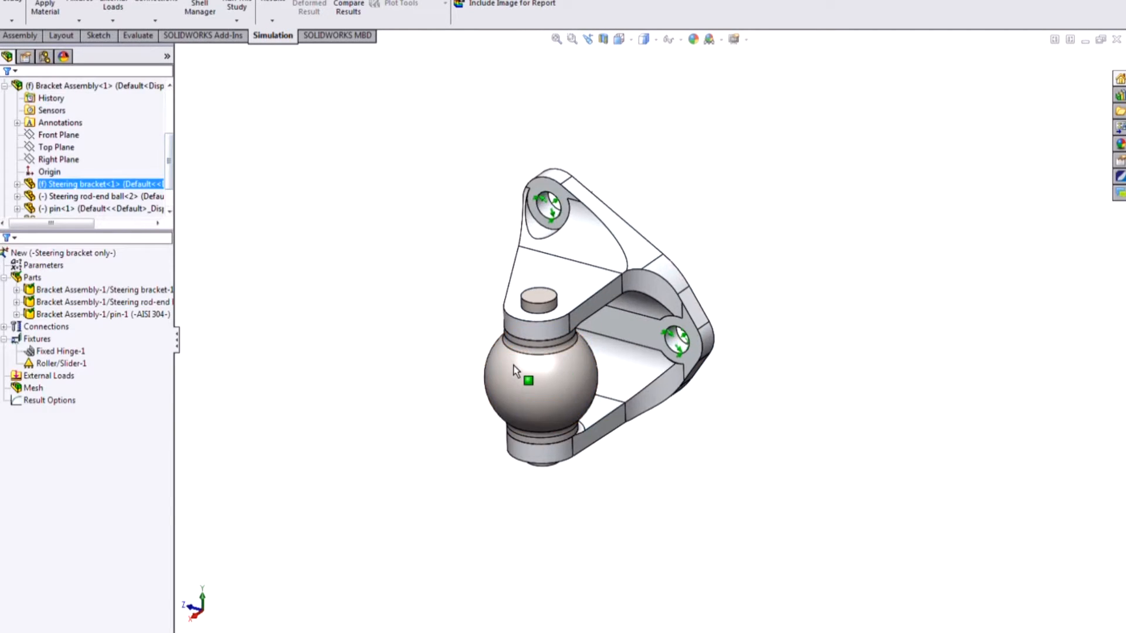
Start a force load on the rod-end ball's spherical face, using the suspension assembly's Front Plane as the selected direction reference
middle_click_drag(514, 371, 600, 368)
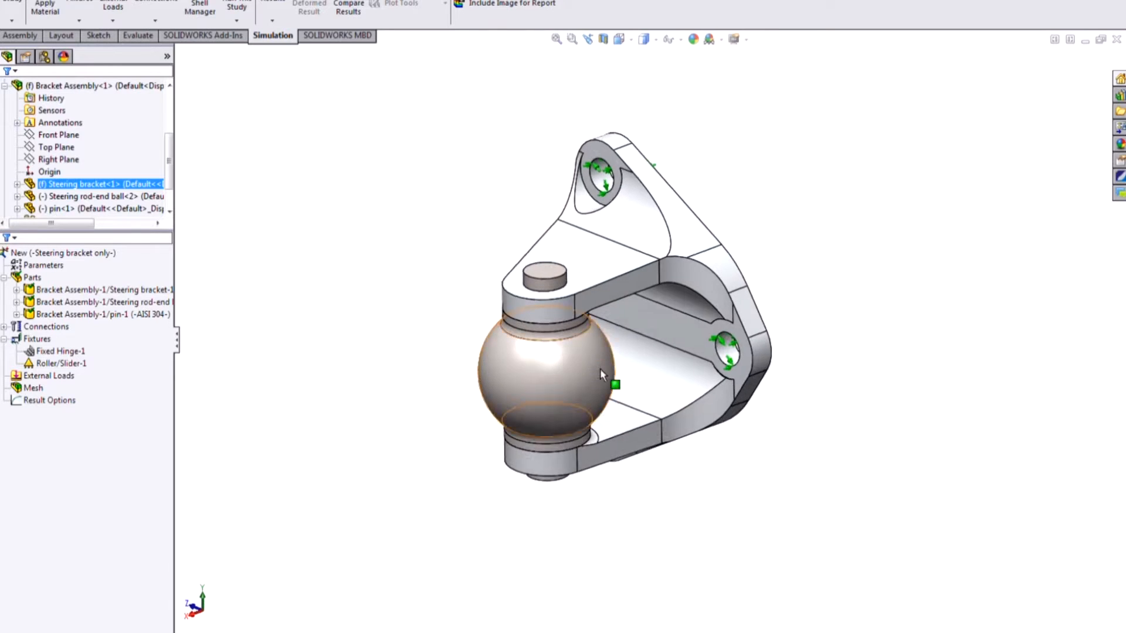
scroll(639, 305, "down", 2)
middle_click_drag(950, 329, 952, 337)
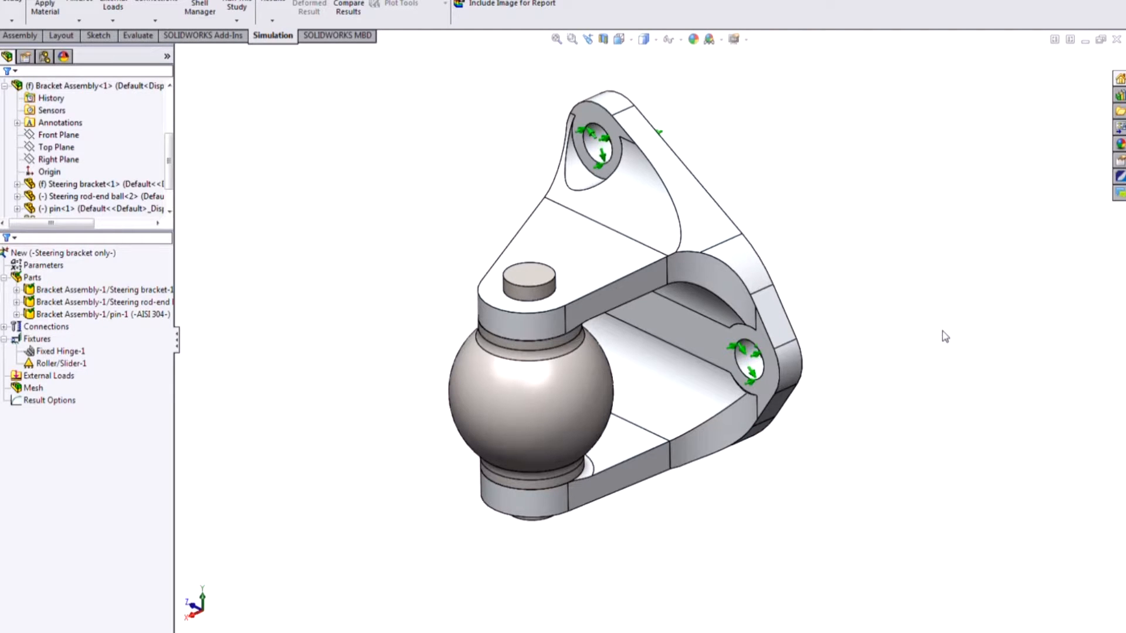
left_click(62, 363)
right_click(49, 376)
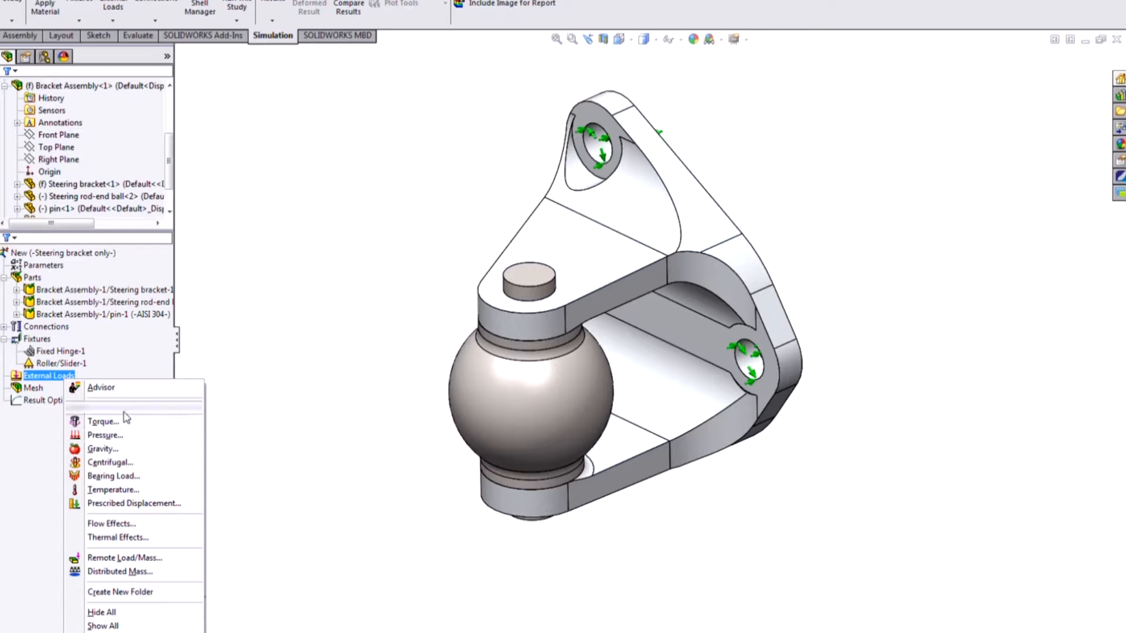
left_click(101, 407)
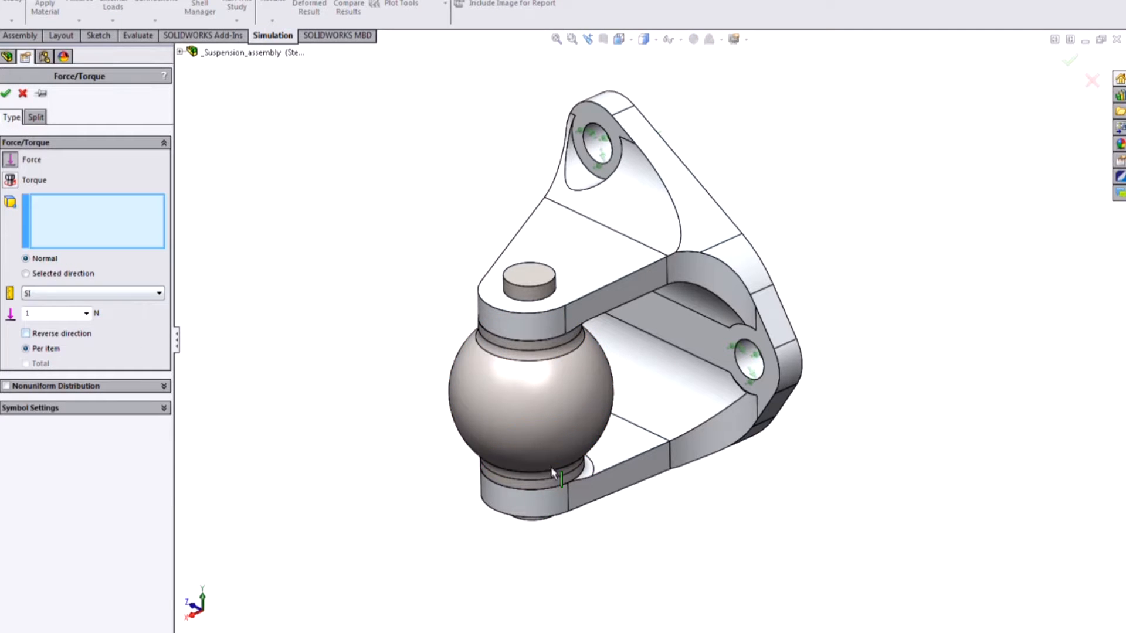
left_click(541, 442)
left_click(181, 52)
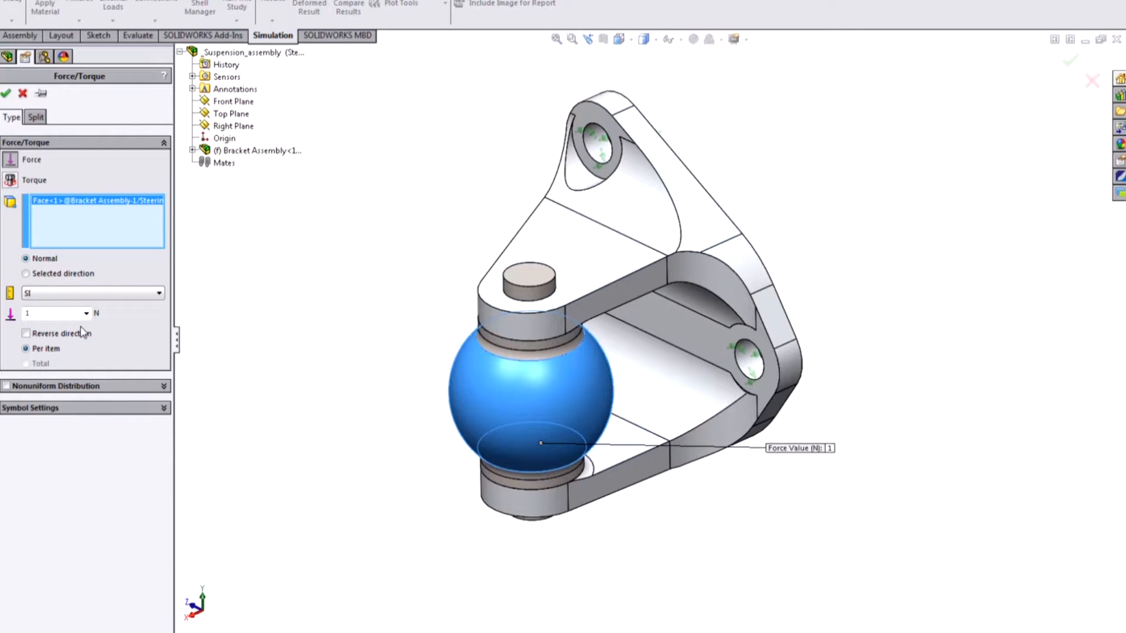
left_click(64, 274)
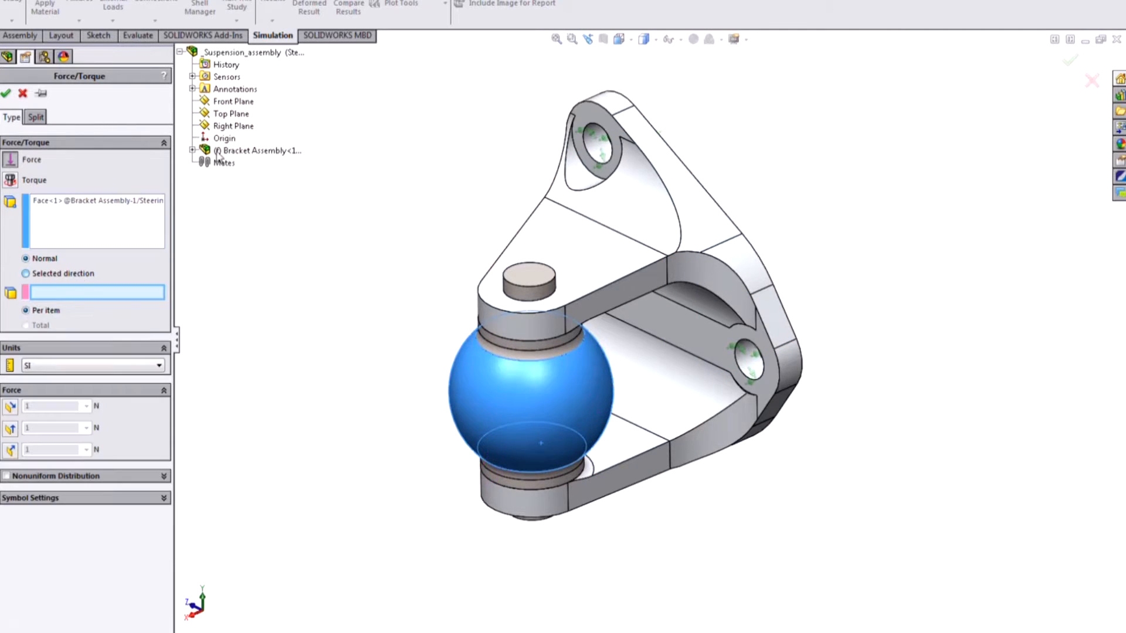
left_click(233, 102)
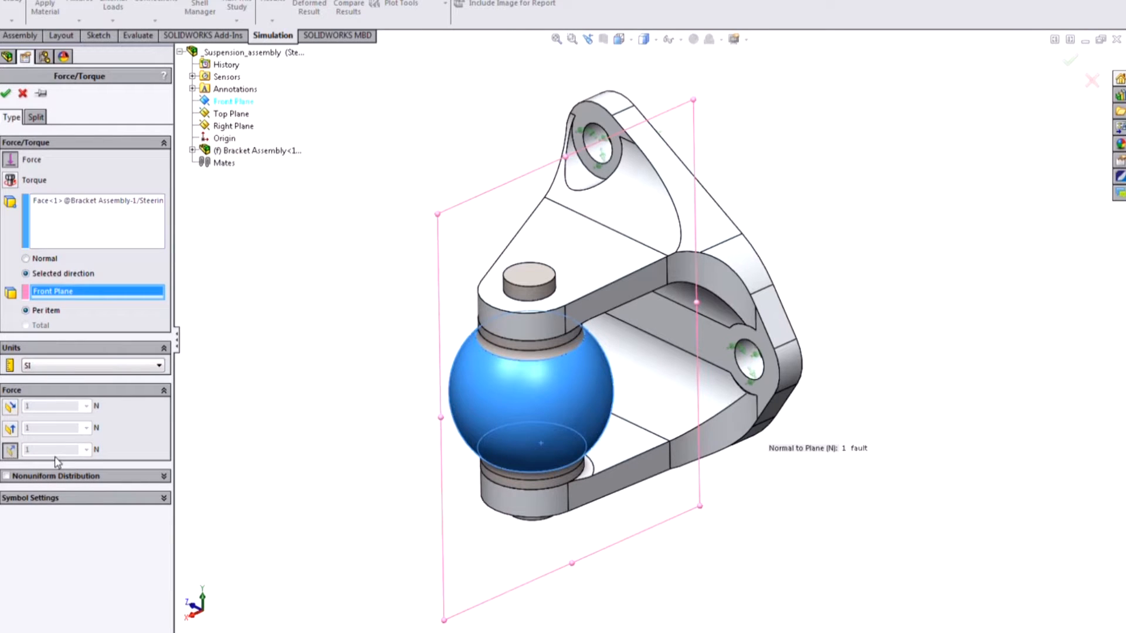
Set the force component normal to the plane to 6000 N
left_click(10, 451)
type("-6")
key("BackSpace")
key("BackSpace")
type("6000")
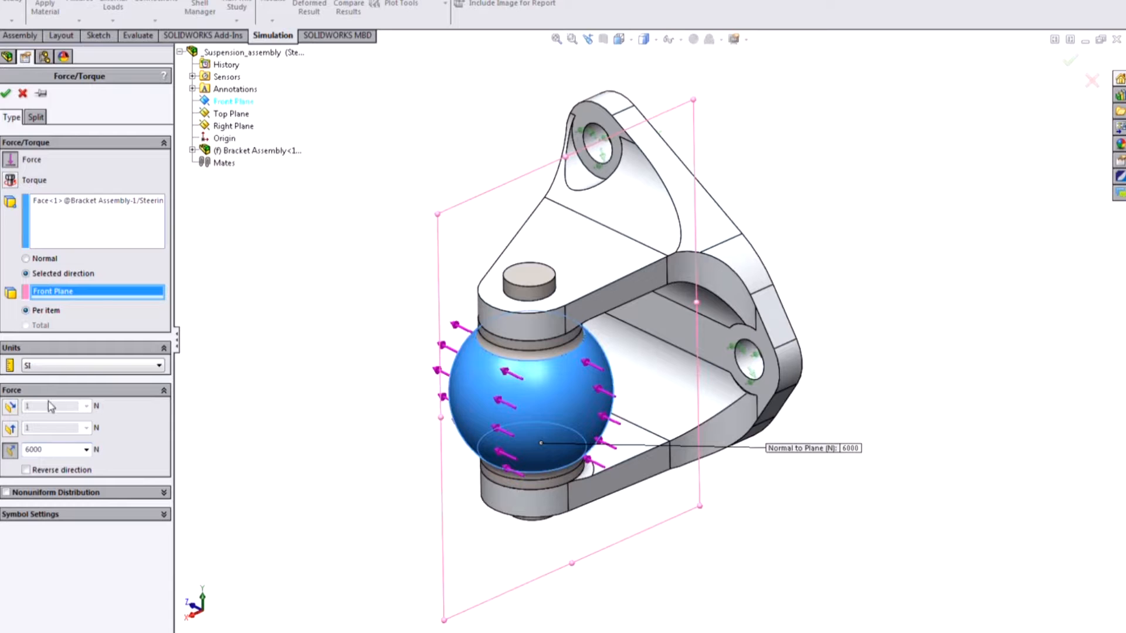
Switch the force units to English (IPS) and back to SI, and accept the load on the ball
left_click(88, 365)
left_click(58, 389)
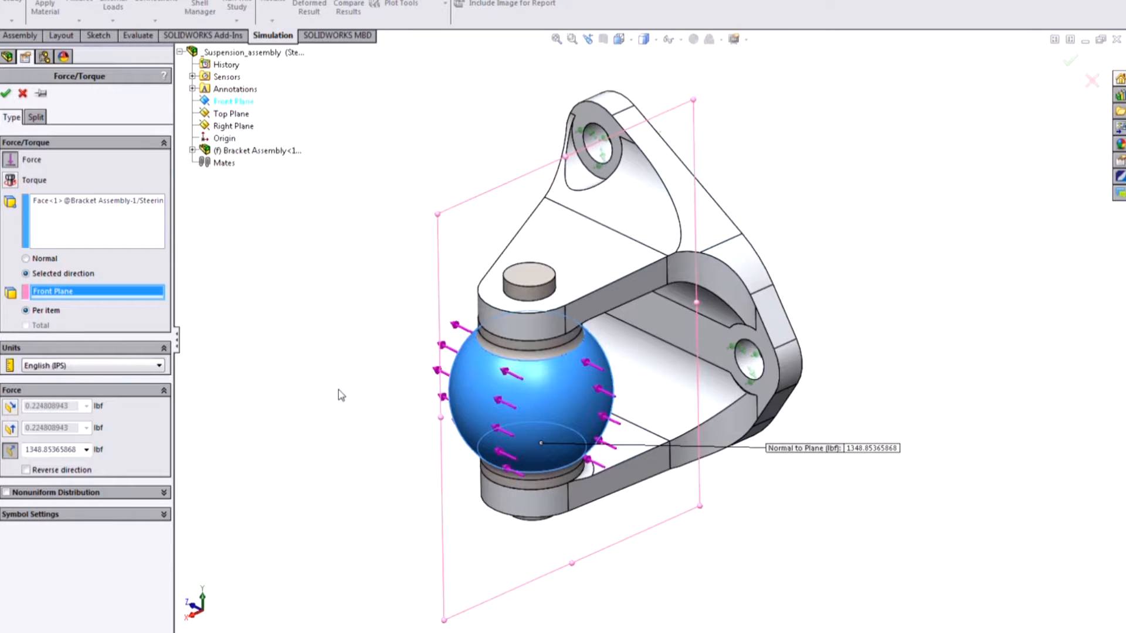
left_click(131, 366)
left_click(120, 377)
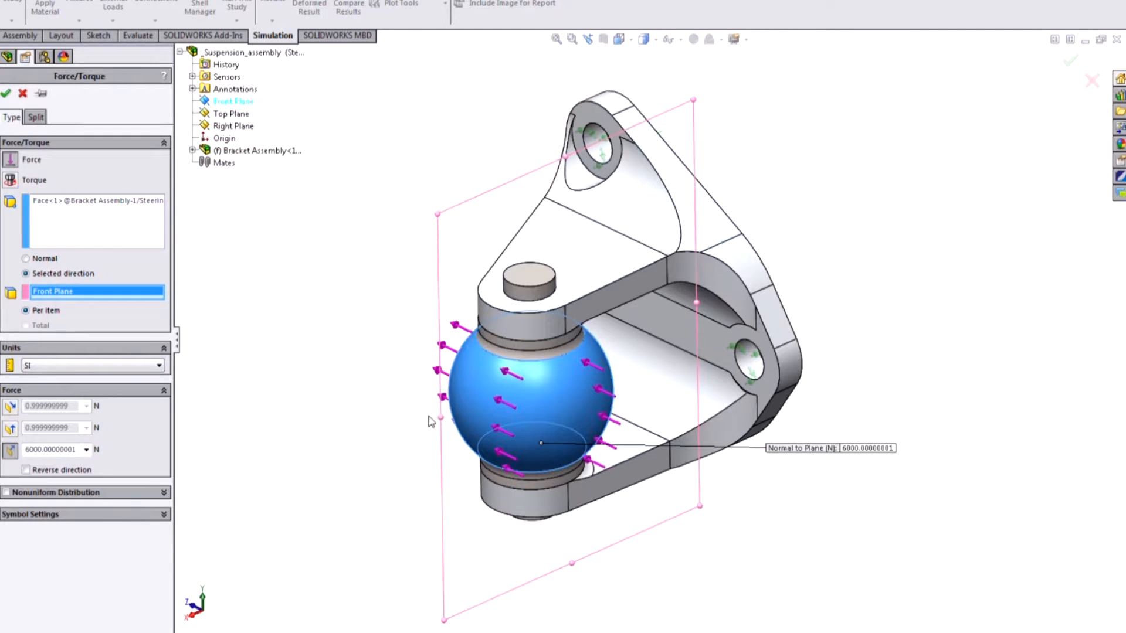
left_click(6, 93)
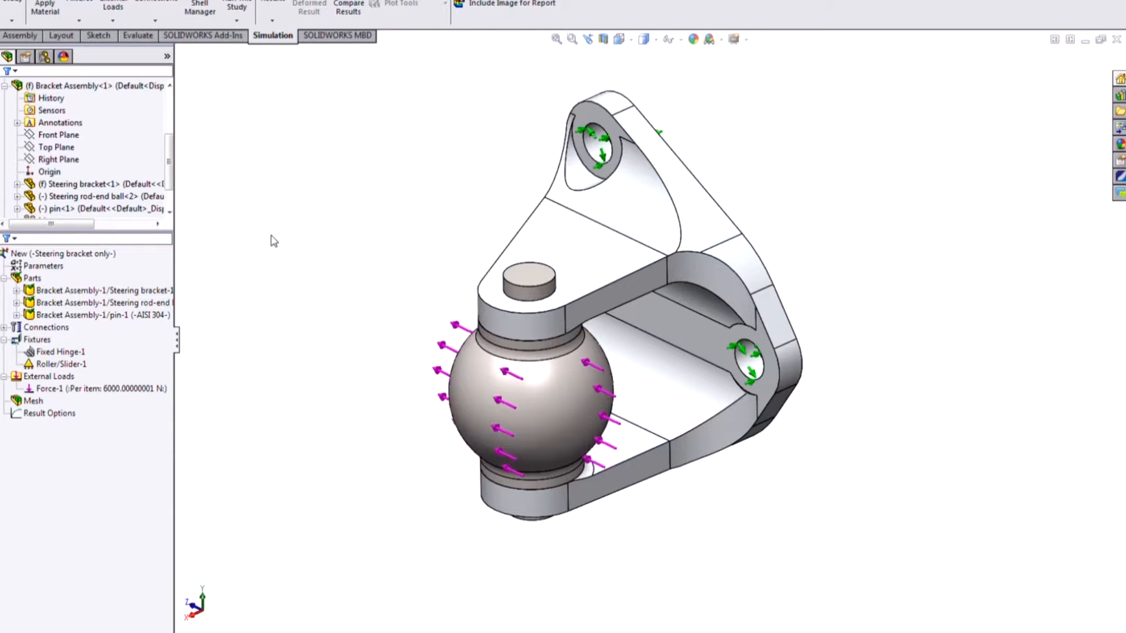
Review the study setup by inspecting its connections, parts, both fixtures, the force load and the mesh entry
left_click(43, 329)
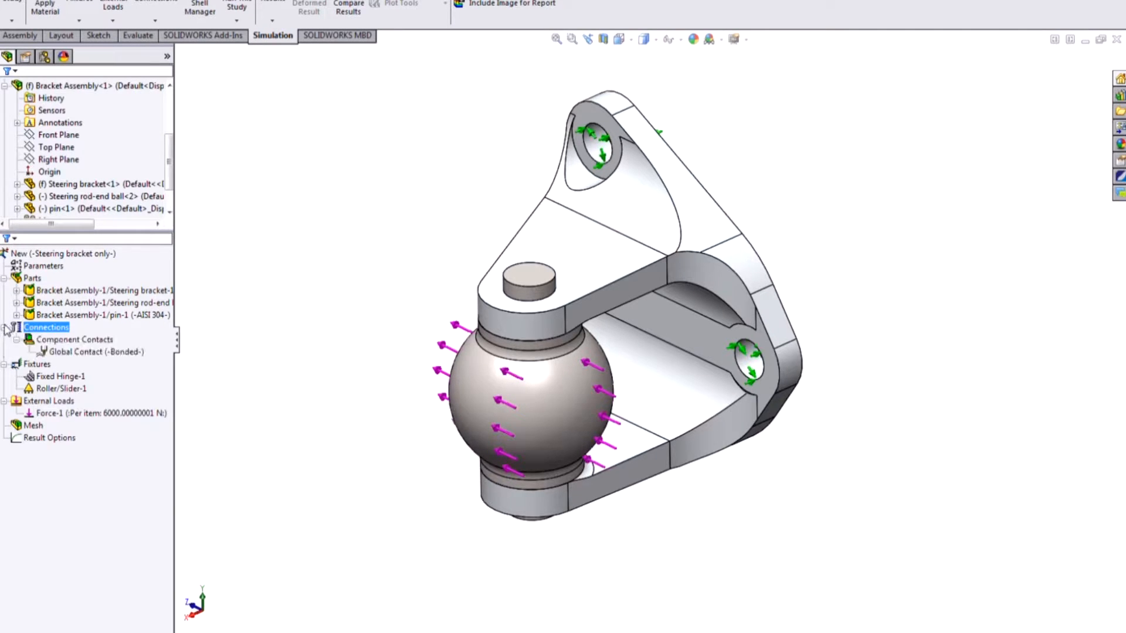
left_click(98, 303)
left_click(57, 352)
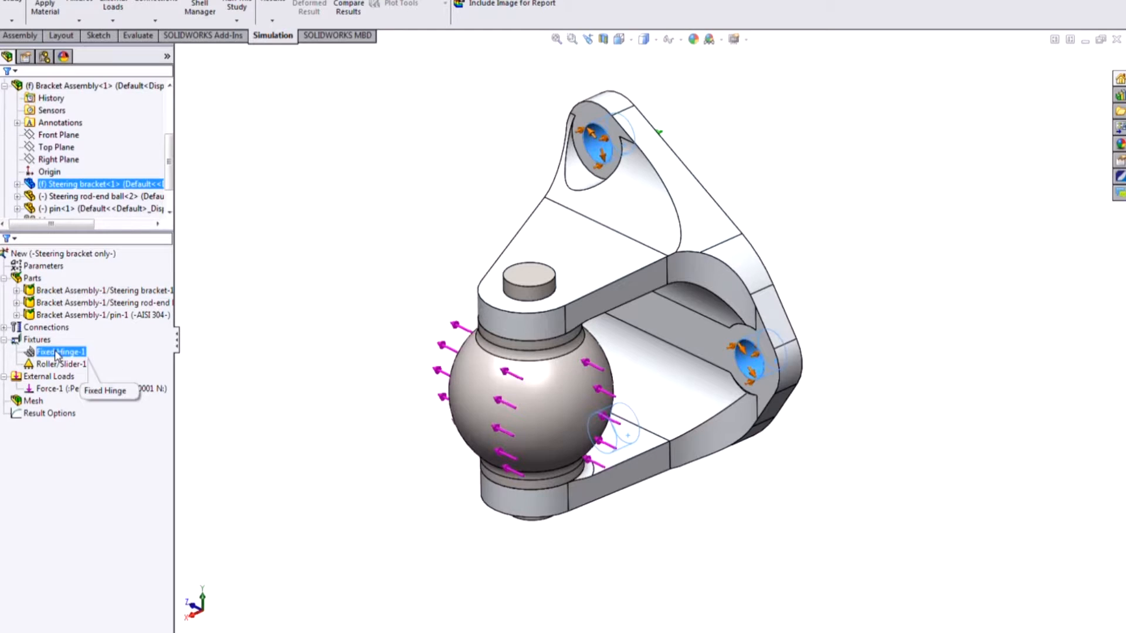
left_click(53, 366)
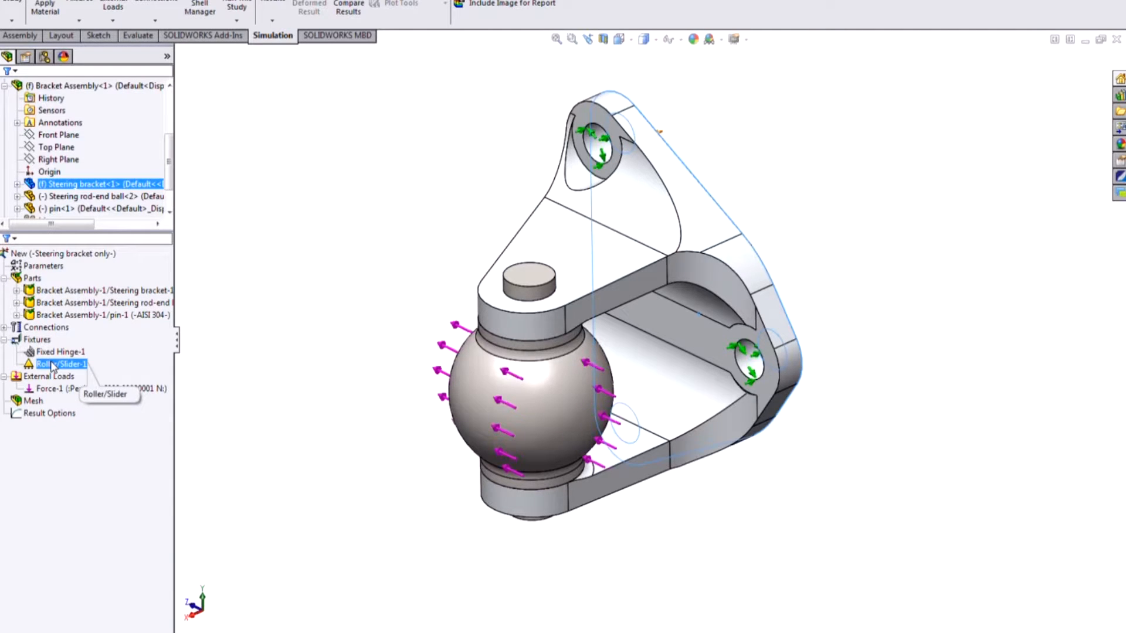
left_click(69, 377)
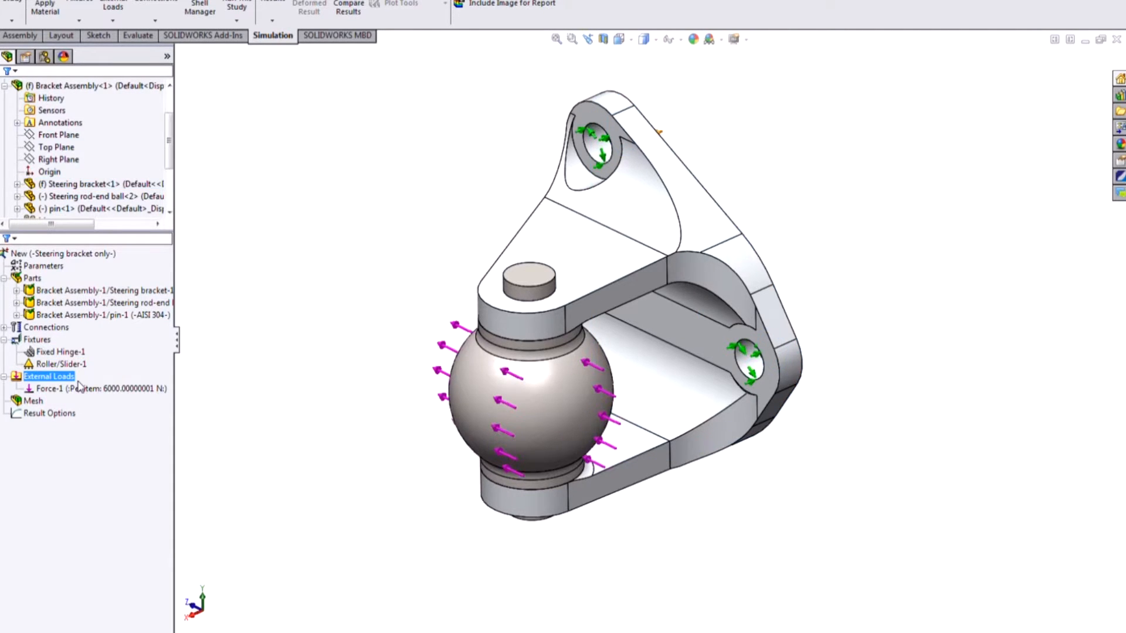
left_click(79, 387)
left_click(18, 404)
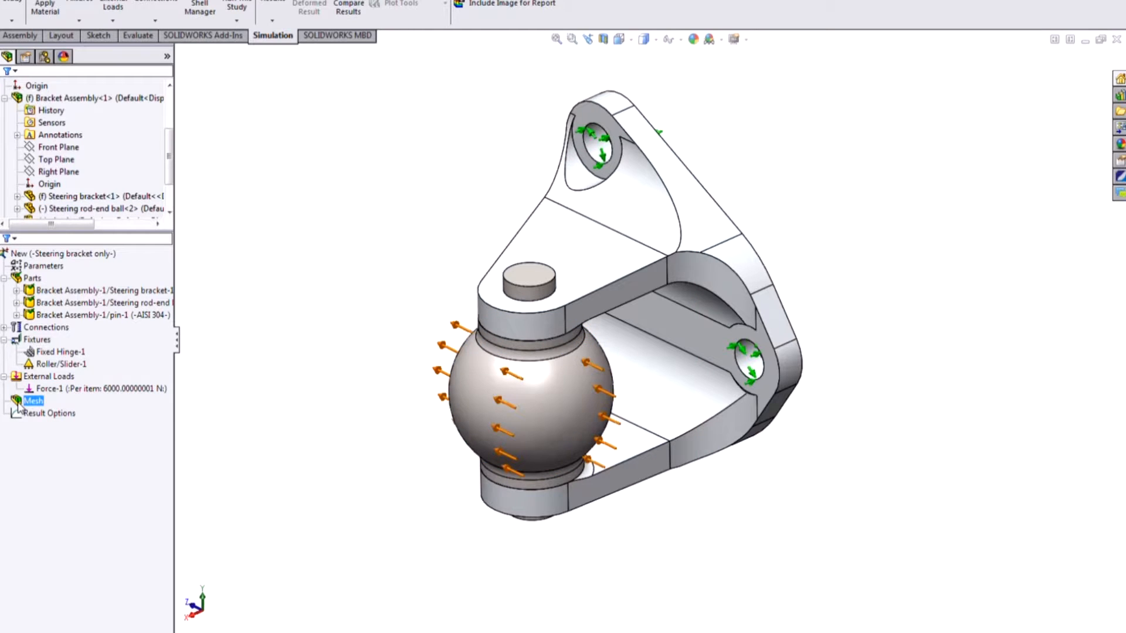
left_click(11, 391)
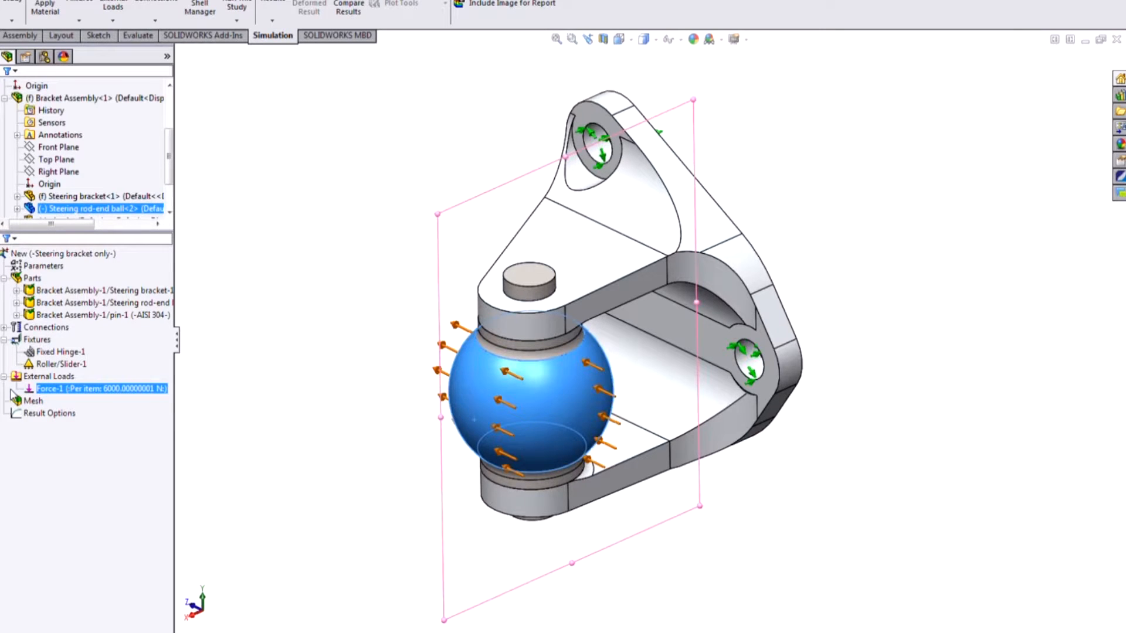
Create a solid mesh for the steering bracket study at the default mesh density
left_click(14, 400)
right_click(17, 405)
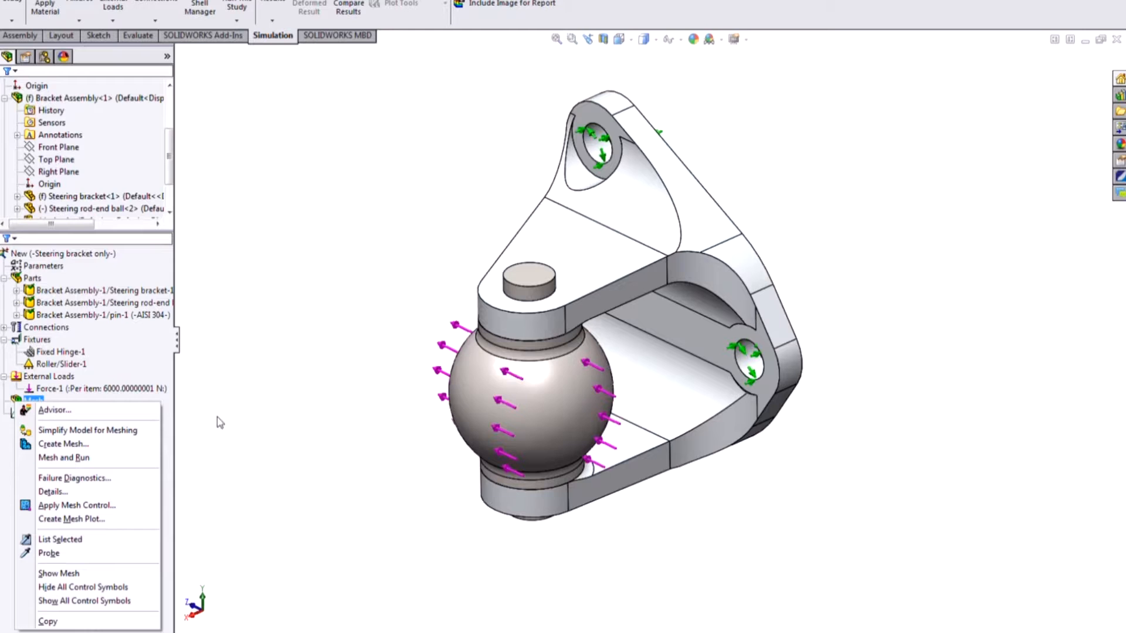
left_click(61, 444)
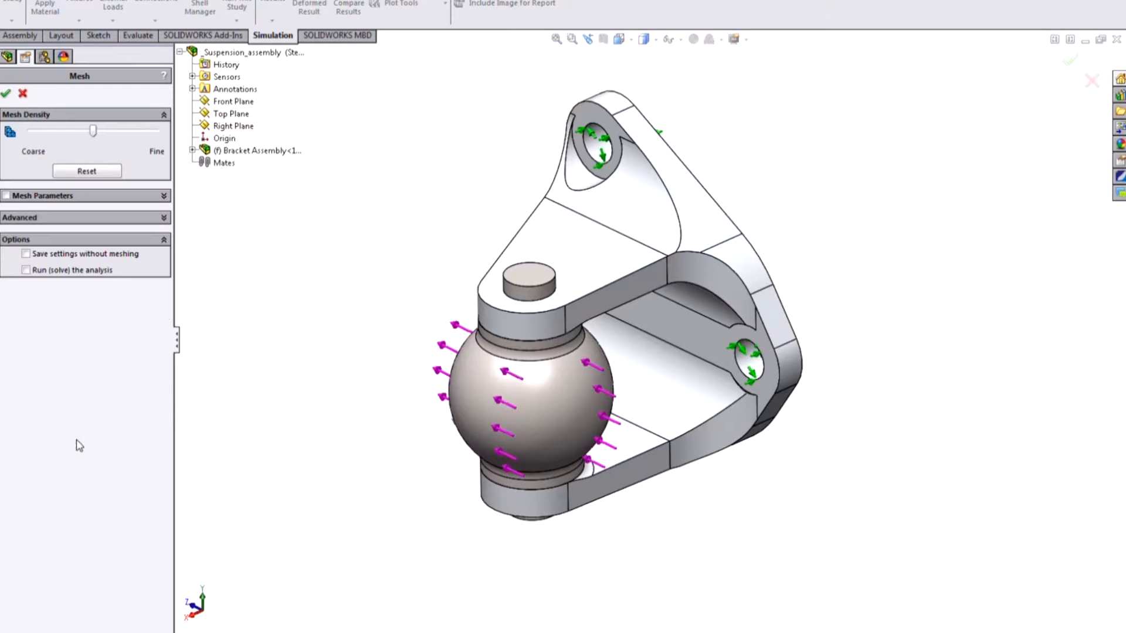
left_click(6, 95)
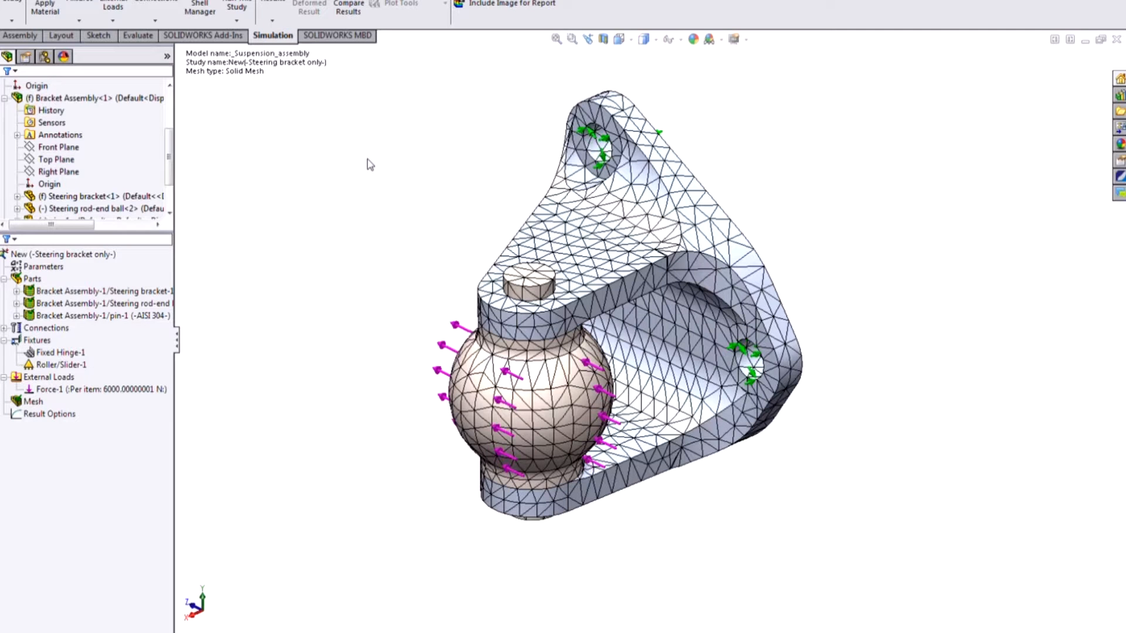
middle_click_drag(659, 304, 698, 355)
Apply a mesh control to the bracket's two curved inner faces, with the density near the fine end
right_click(44, 402)
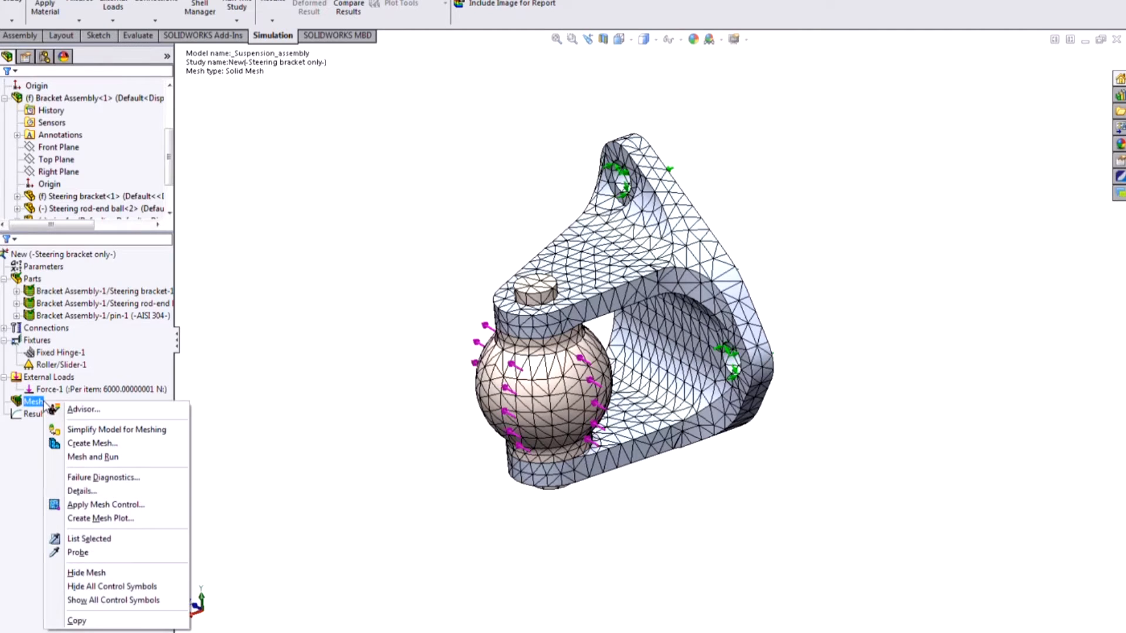
left_click(171, 506)
left_click(684, 410)
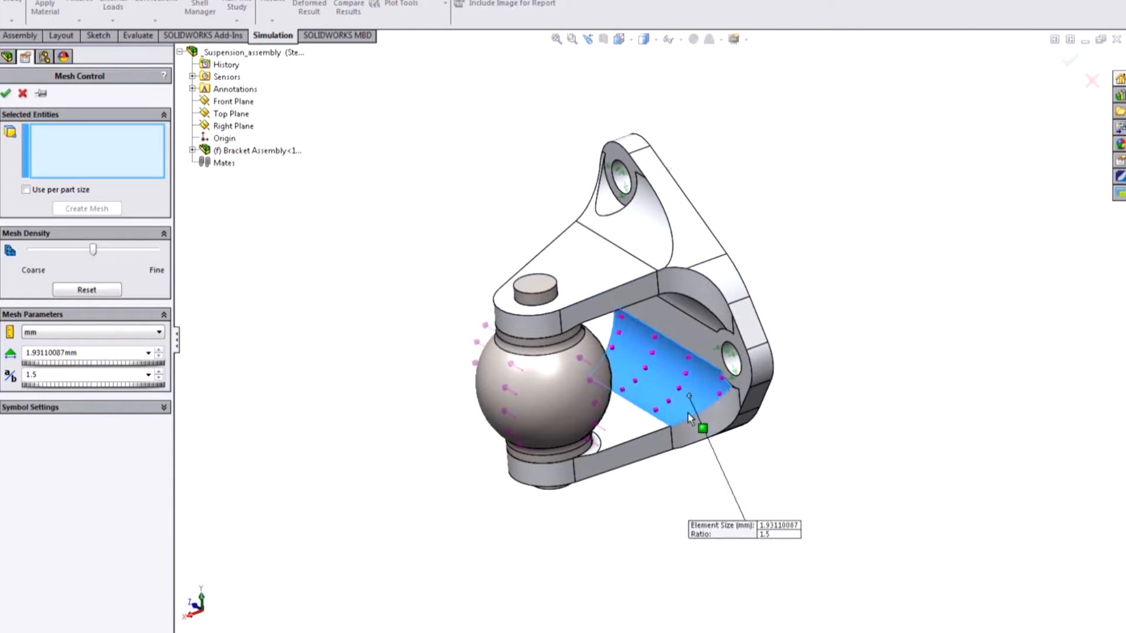
left_click(683, 313)
mouse_move(684, 412)
middle_mouse_down()
mouse_move(689, 281)
mouse_move(697, 401)
middle_mouse_up()
middle_click_drag(790, 448, 788, 437)
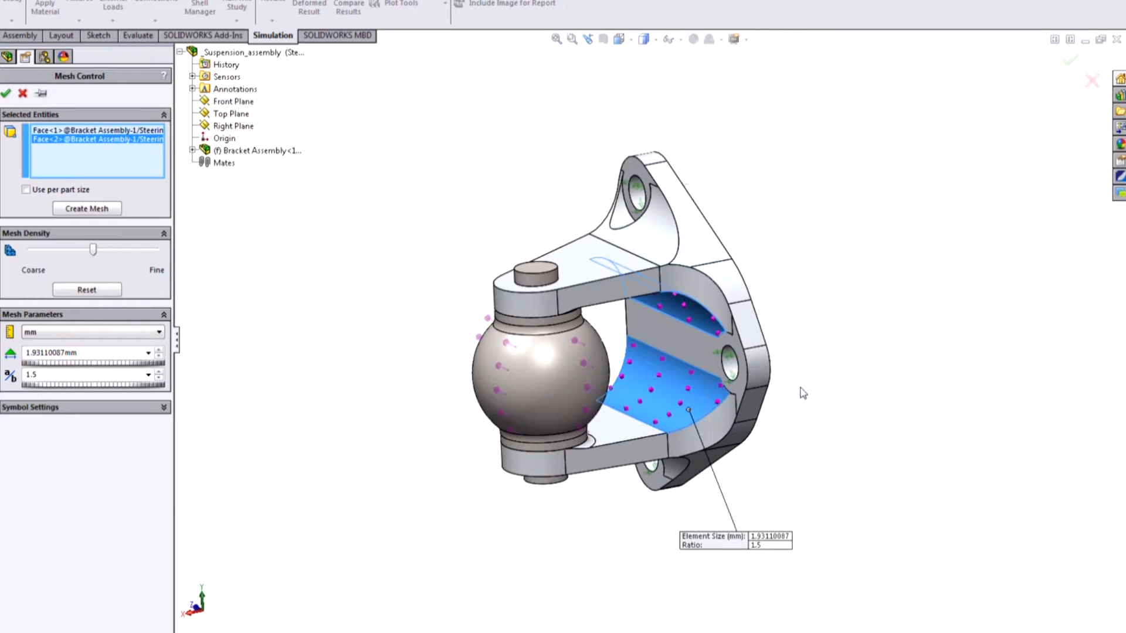
mouse_move(813, 389)
middle_mouse_down()
mouse_move(829, 410)
mouse_move(803, 404)
middle_mouse_up()
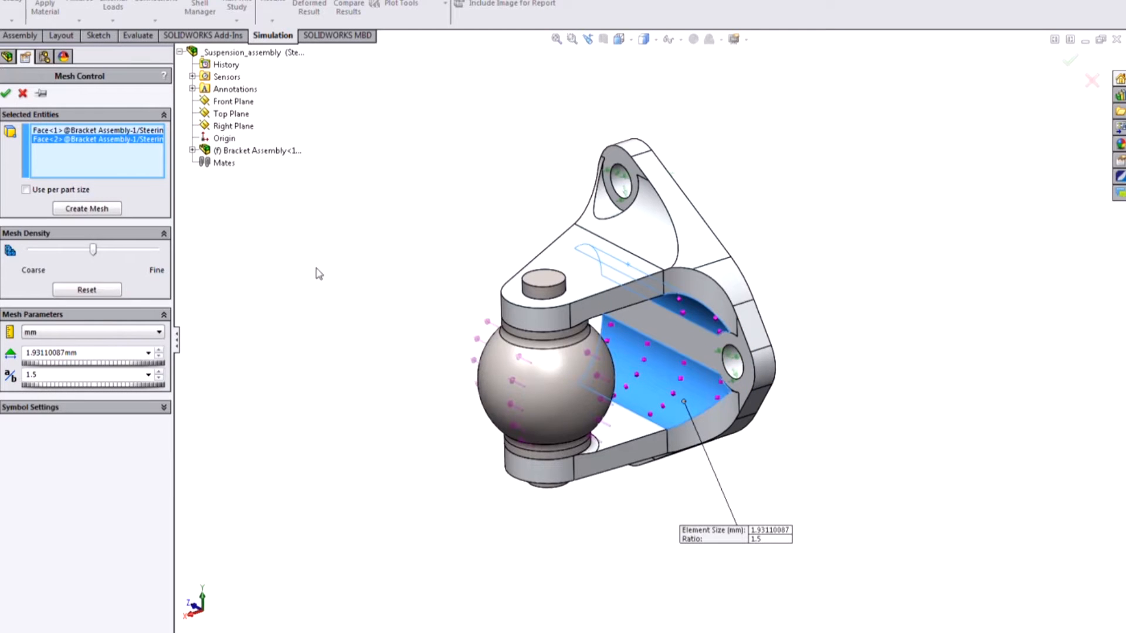
left_click_drag(92, 250, 153, 252)
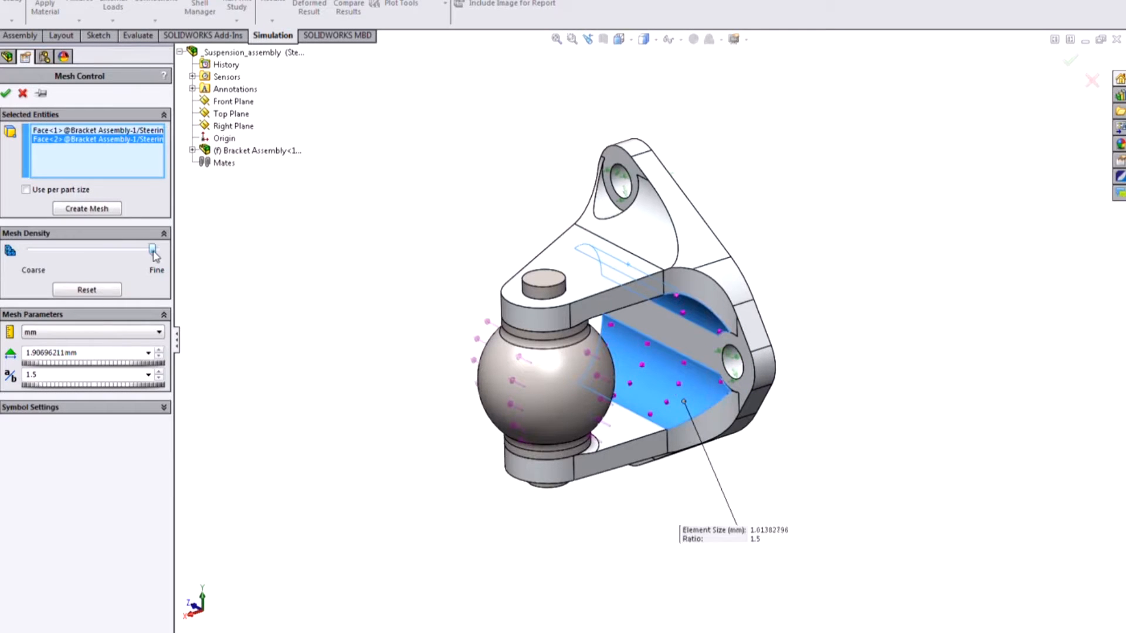
left_click(6, 94)
Remesh the assembly at the default overall density to include the mesh control, and inspect the refined inner faces
right_click(45, 402)
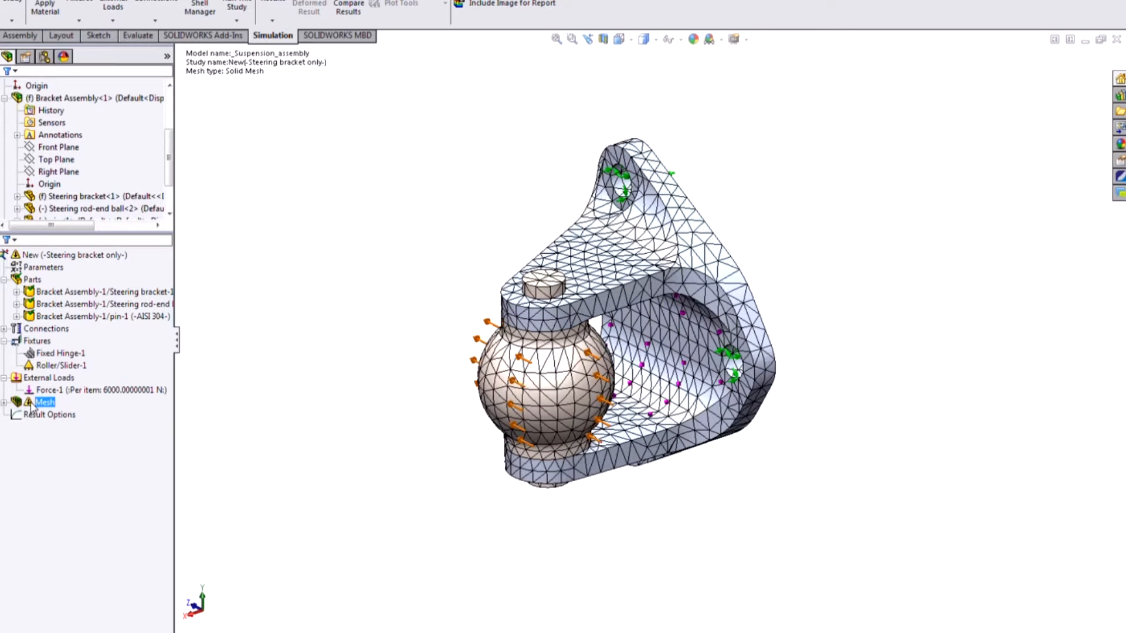
left_click(79, 458)
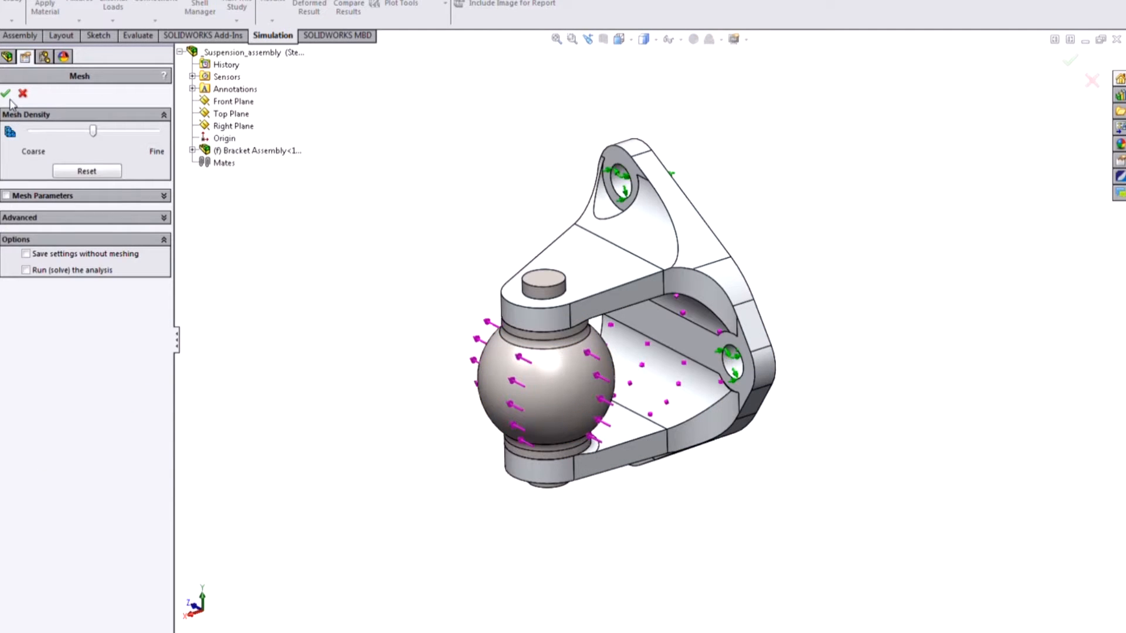
left_click(8, 95)
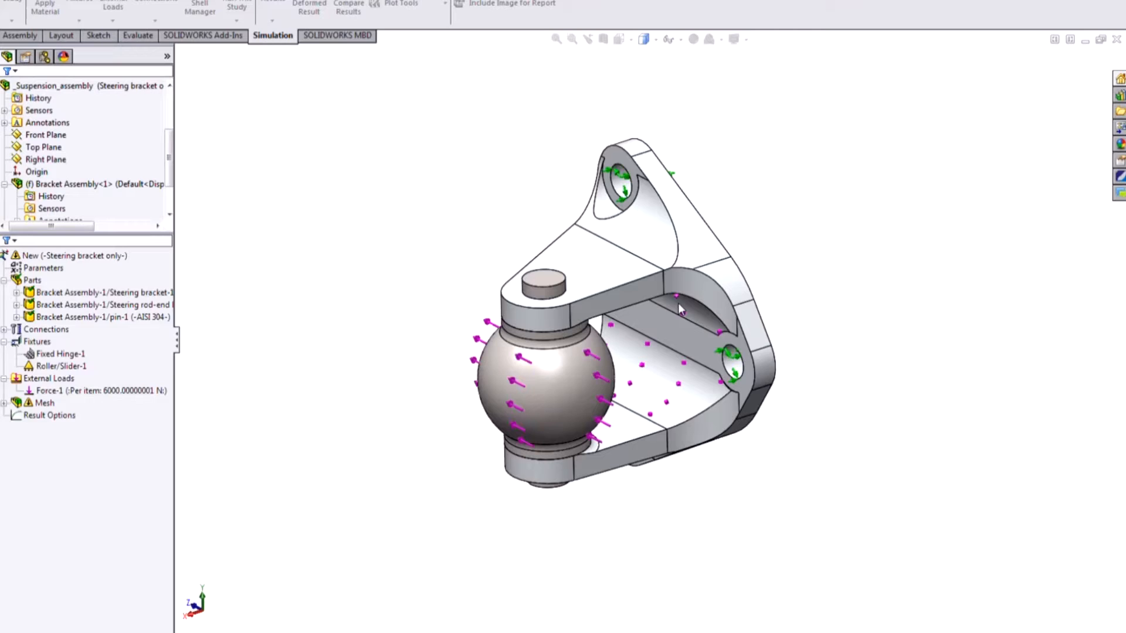
mouse_move(664, 468)
middle_mouse_down()
mouse_move(667, 424)
mouse_move(673, 472)
middle_mouse_up()
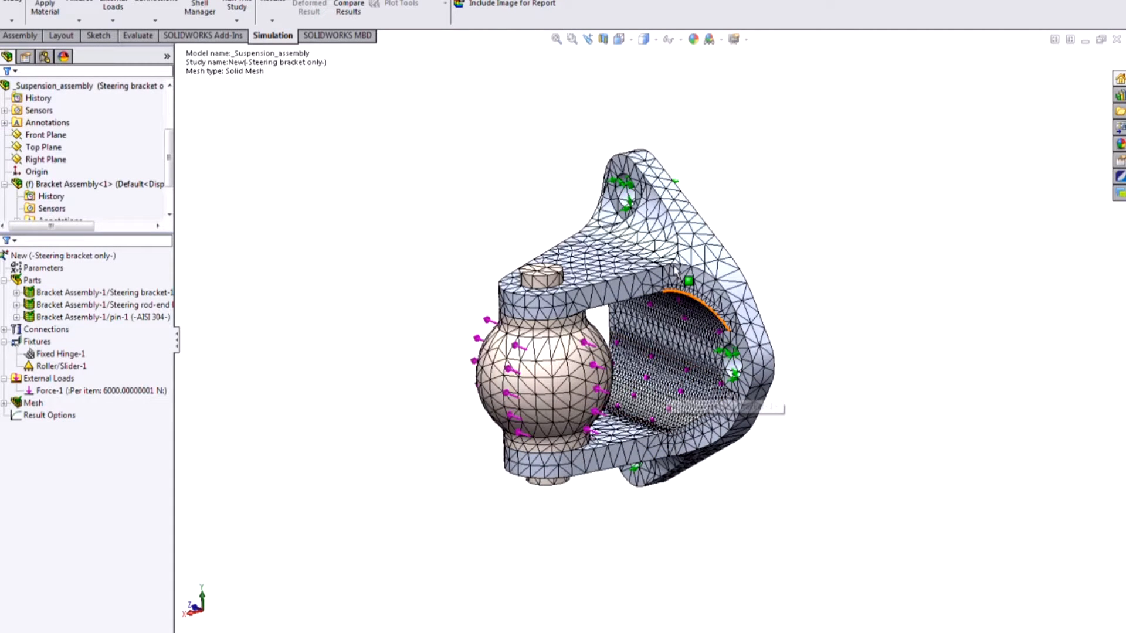
middle_click_drag(668, 549, 676, 583)
Run the steering bracket study and inspect the von Mises stress plot
left_click(69, 257)
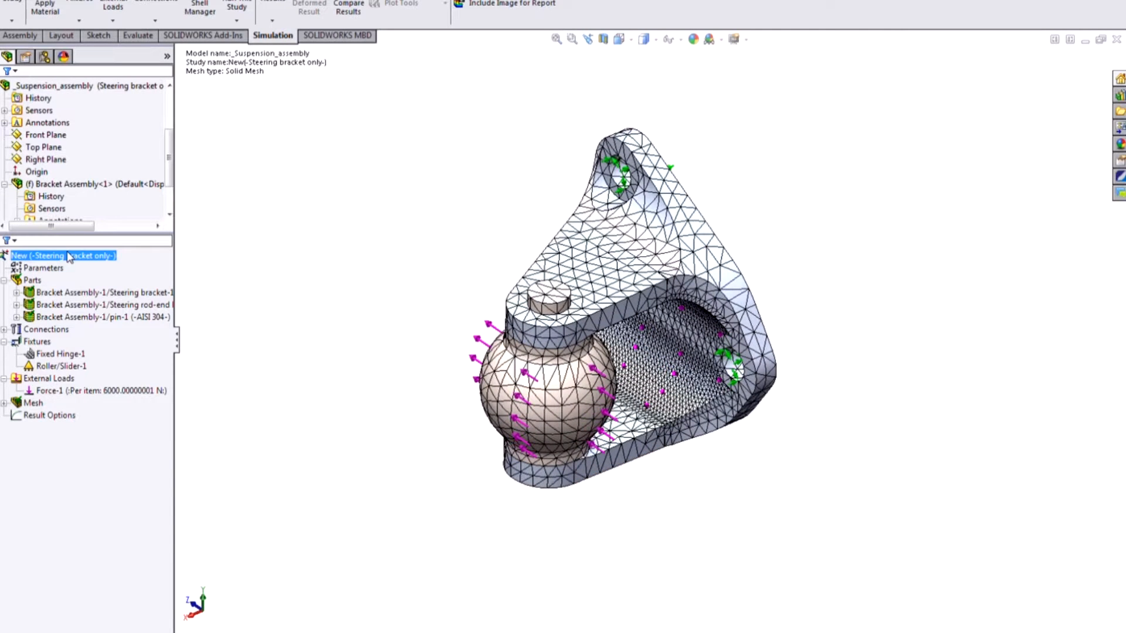
right_click(70, 256)
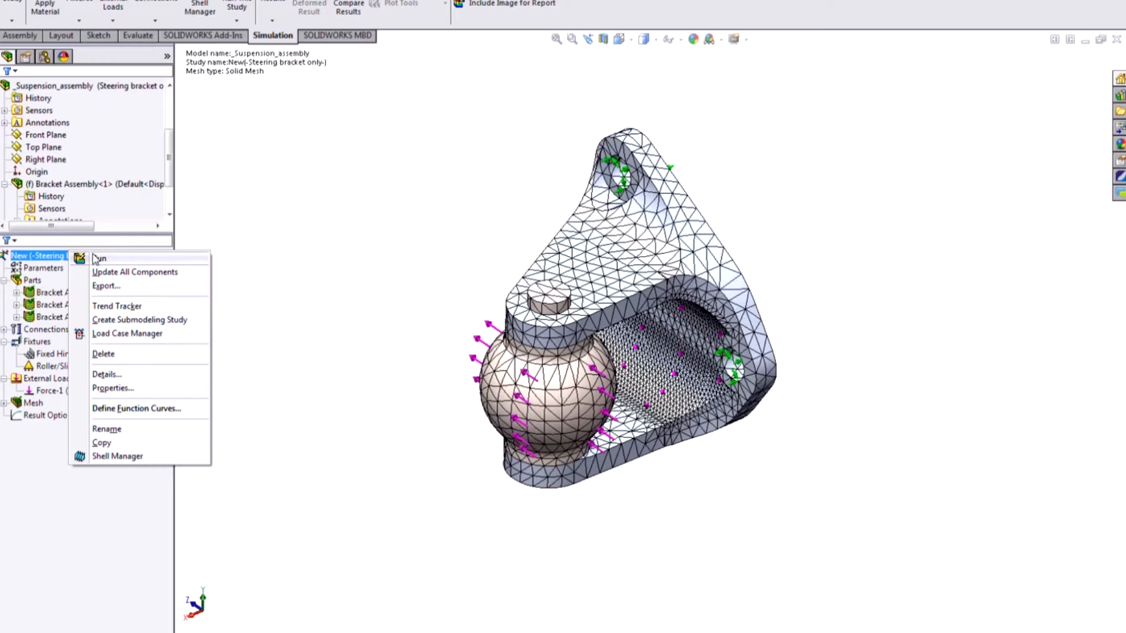
left_click(96, 258)
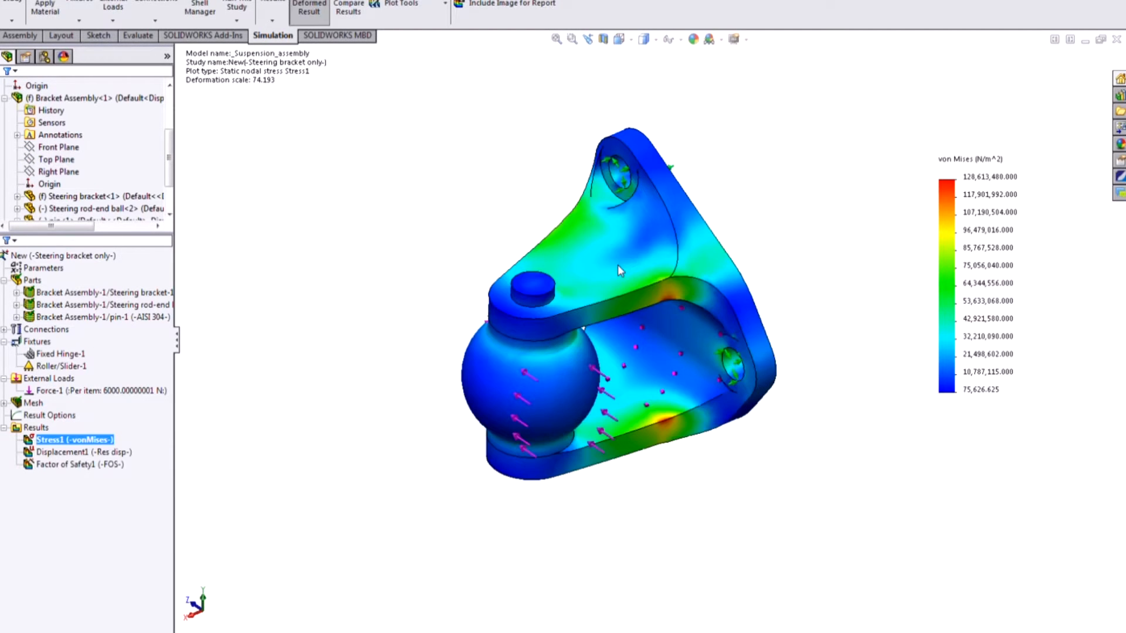
middle_click_drag(856, 453, 836, 488)
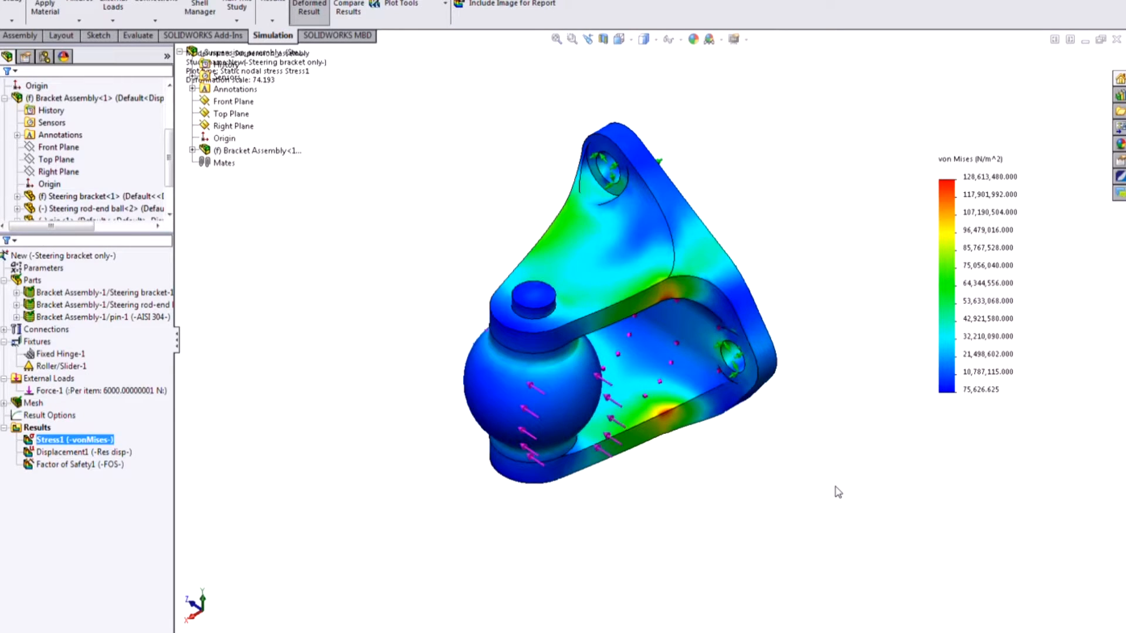
middle_click_drag(712, 433, 692, 452)
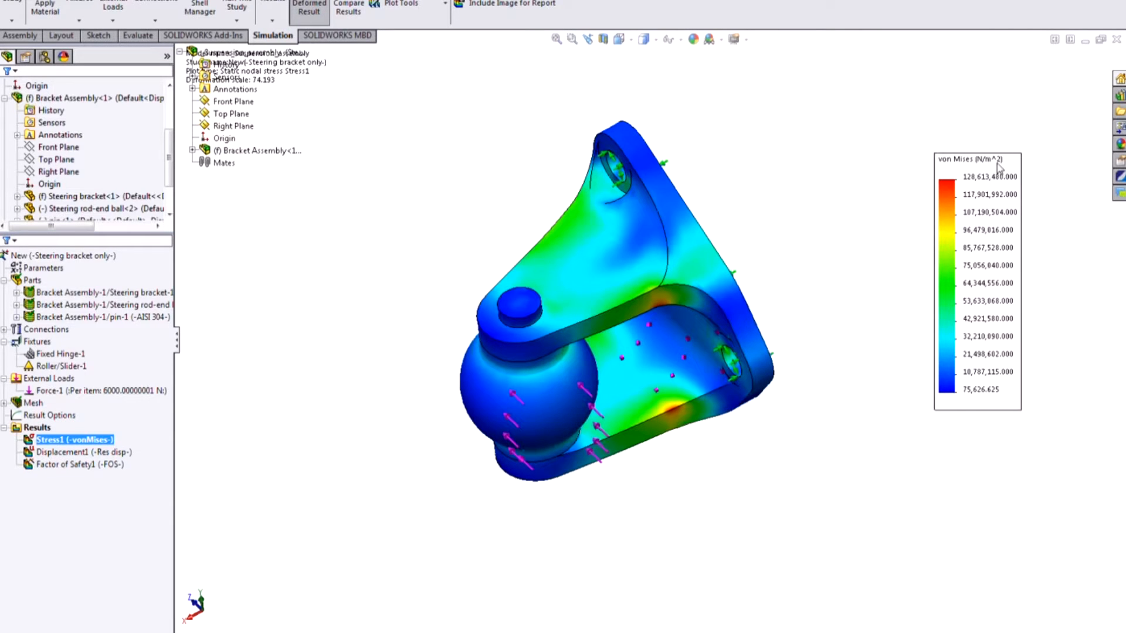
Show the displacement plot and play its deformation animation, closing the animation when finished
left_click(77, 453)
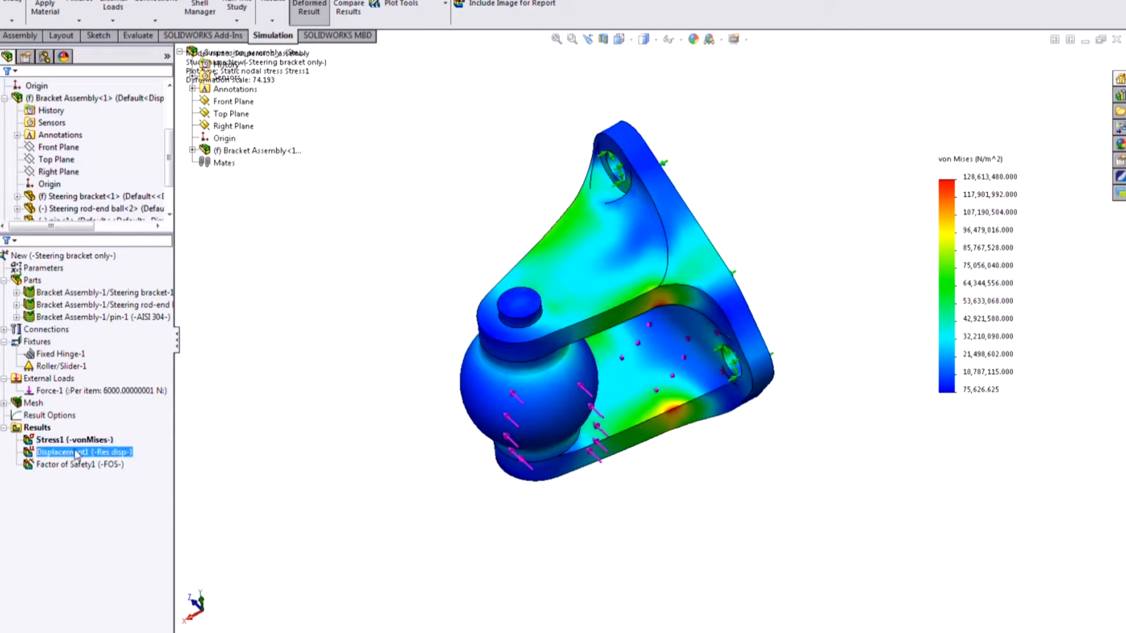
double_click(77, 452)
right_click(77, 453)
left_click(134, 252)
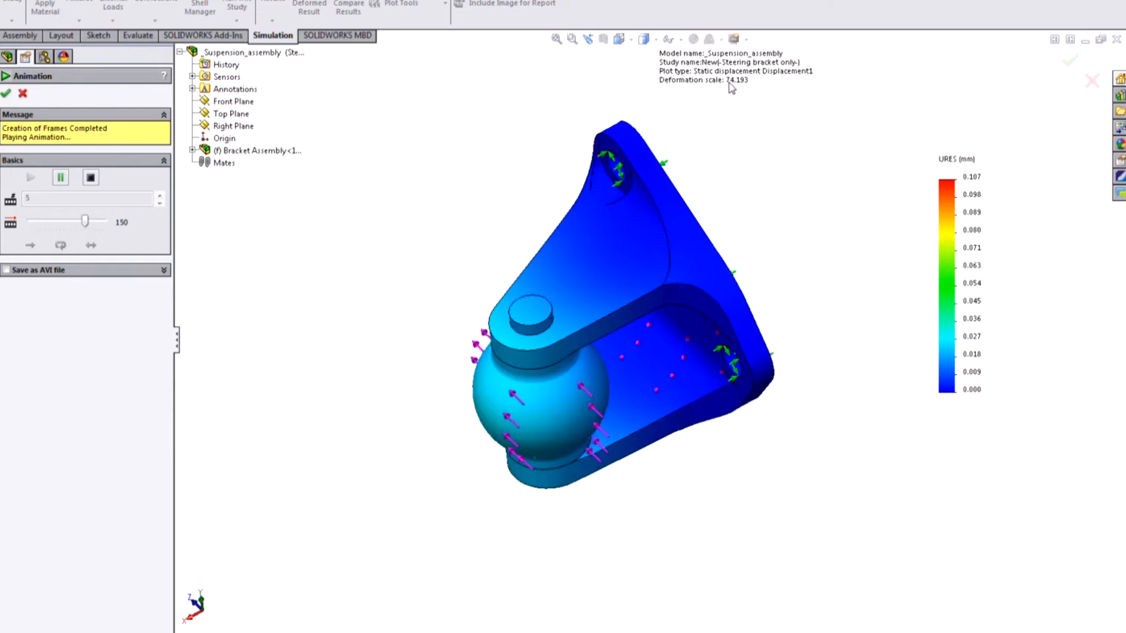
left_click(95, 180)
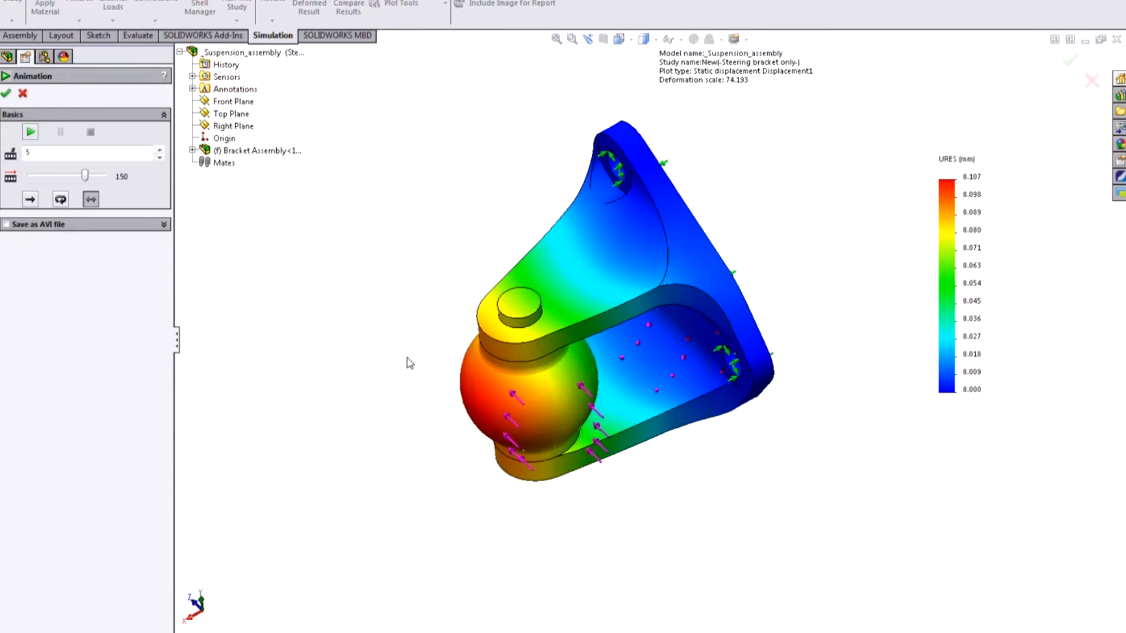
left_click(22, 93)
Show the factor of safety plot and set its legend maximum to 4
double_click(82, 466)
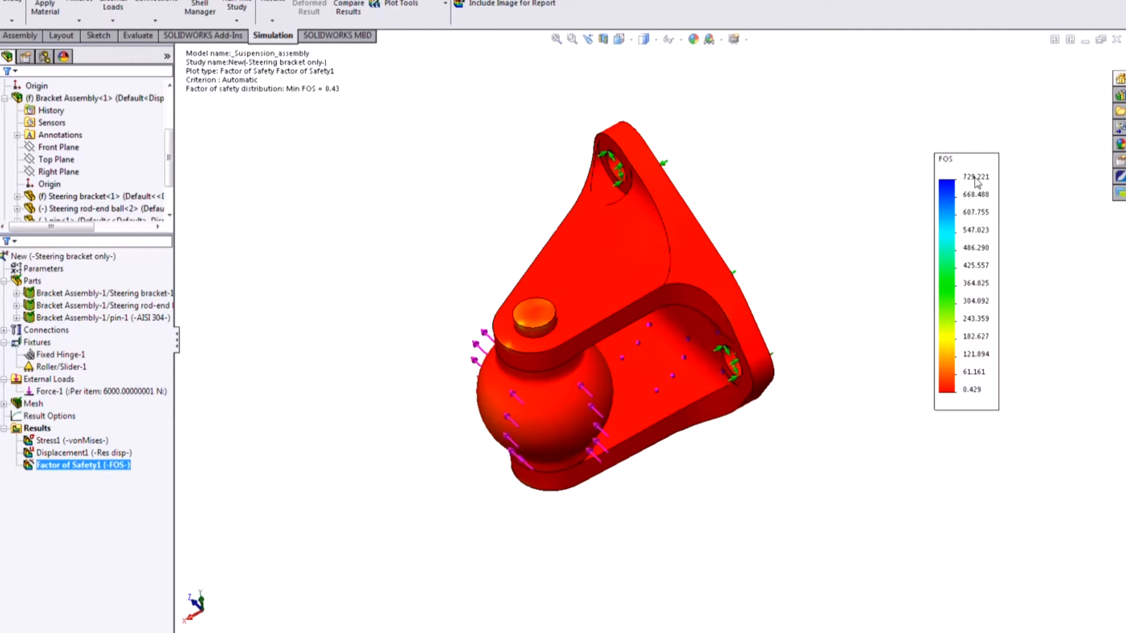
double_click(977, 178)
type("4")
key("Return")
middle_click_drag(732, 338, 733, 426)
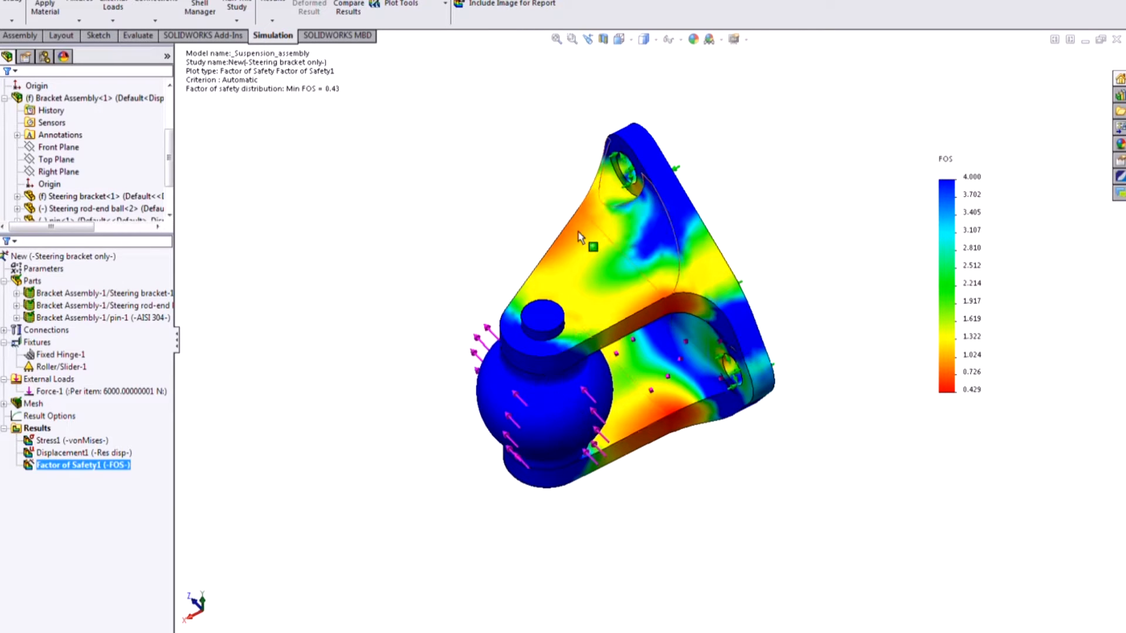
Examine the steering bracket in the factor of safety plot and in the von Mises stress plot
left_click(98, 300)
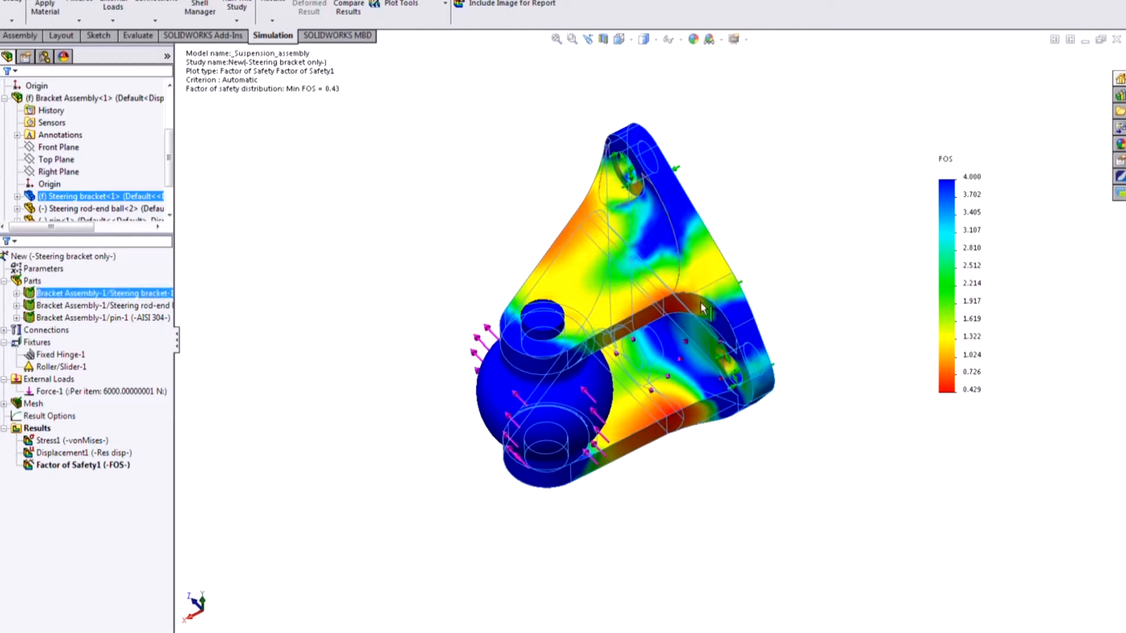
mouse_move(738, 508)
middle_mouse_down()
mouse_move(721, 469)
mouse_move(728, 439)
mouse_move(737, 460)
mouse_move(722, 500)
middle_mouse_up()
left_click(728, 569)
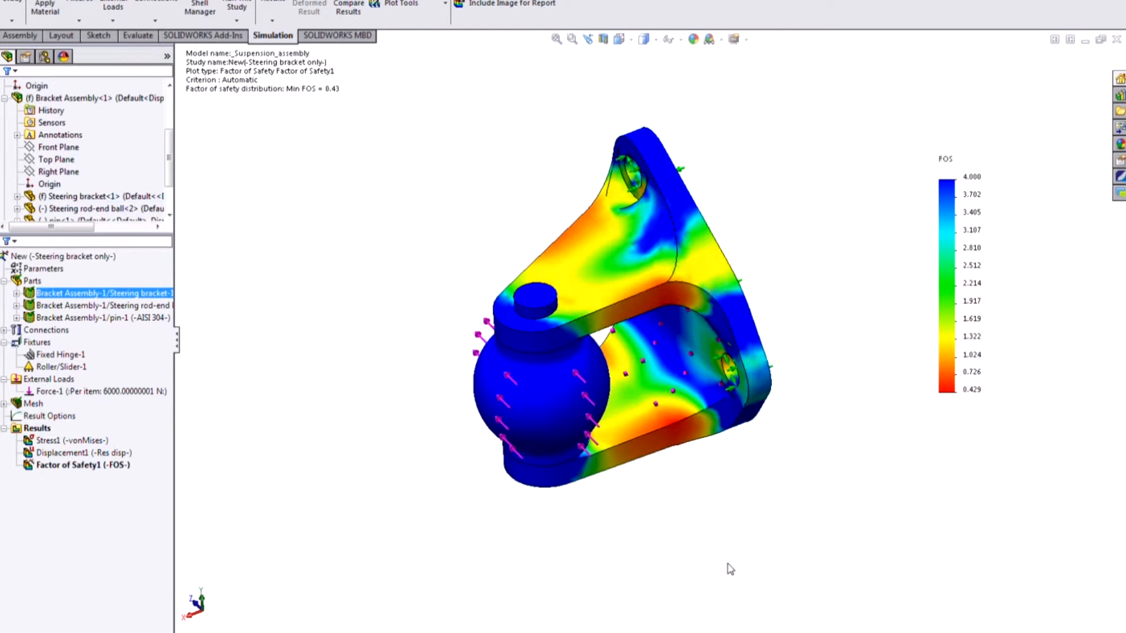
left_click(70, 440)
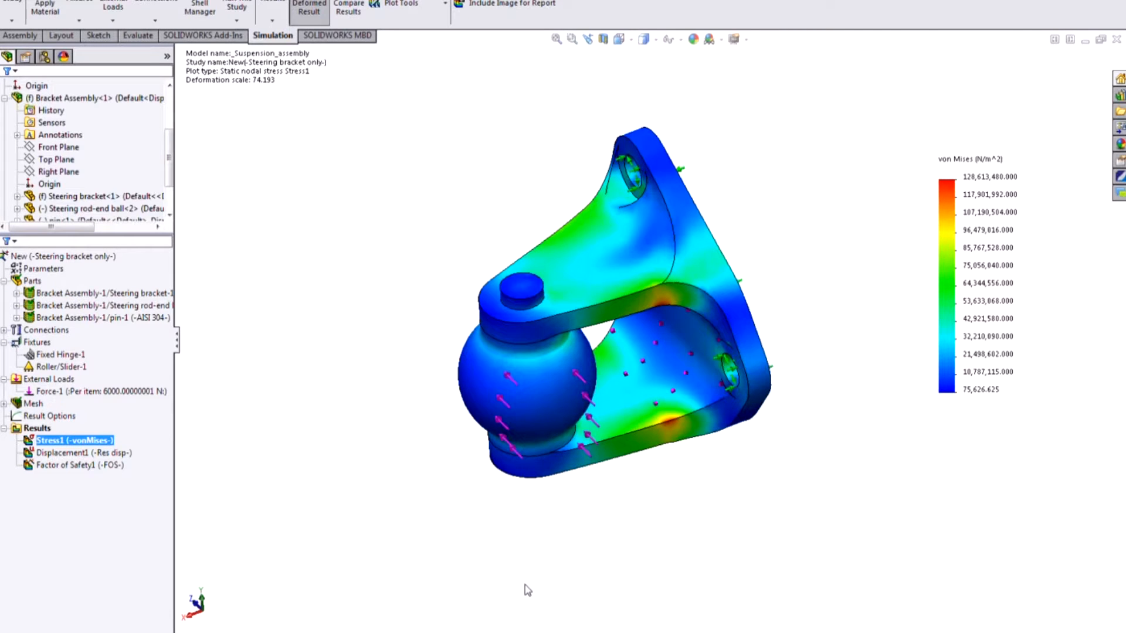
mouse_move(475, 573)
middle_mouse_down()
mouse_move(500, 528)
mouse_move(498, 589)
mouse_move(486, 579)
middle_mouse_up()
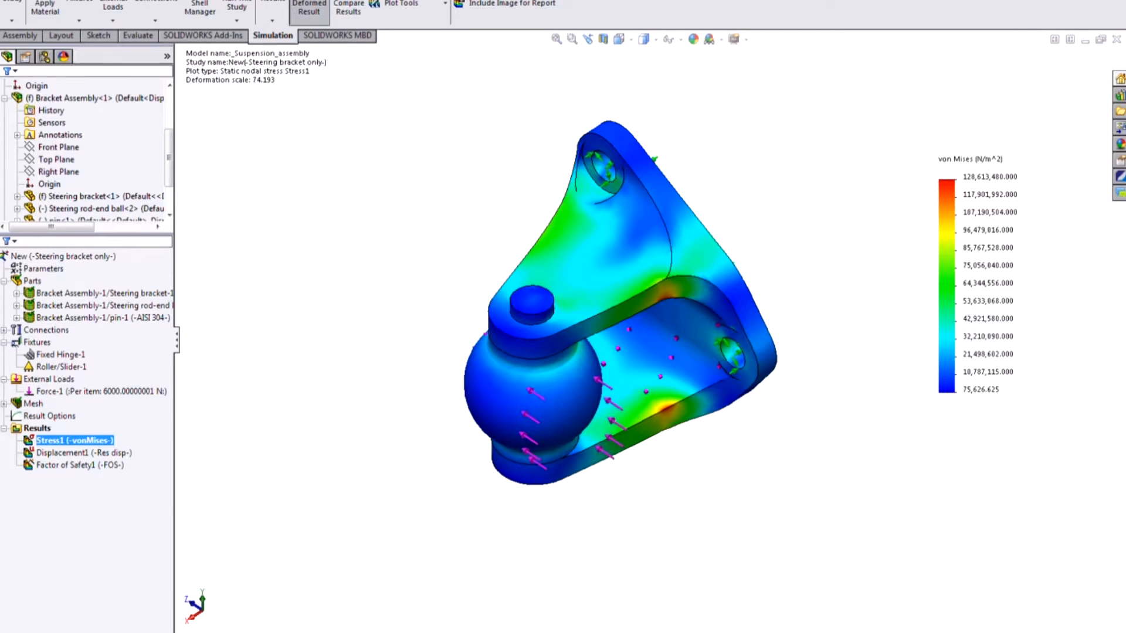
left_click(117, 293)
mouse_move(618, 531)
middle_mouse_down()
mouse_move(609, 498)
mouse_move(616, 530)
mouse_move(619, 474)
mouse_move(601, 521)
middle_mouse_up()
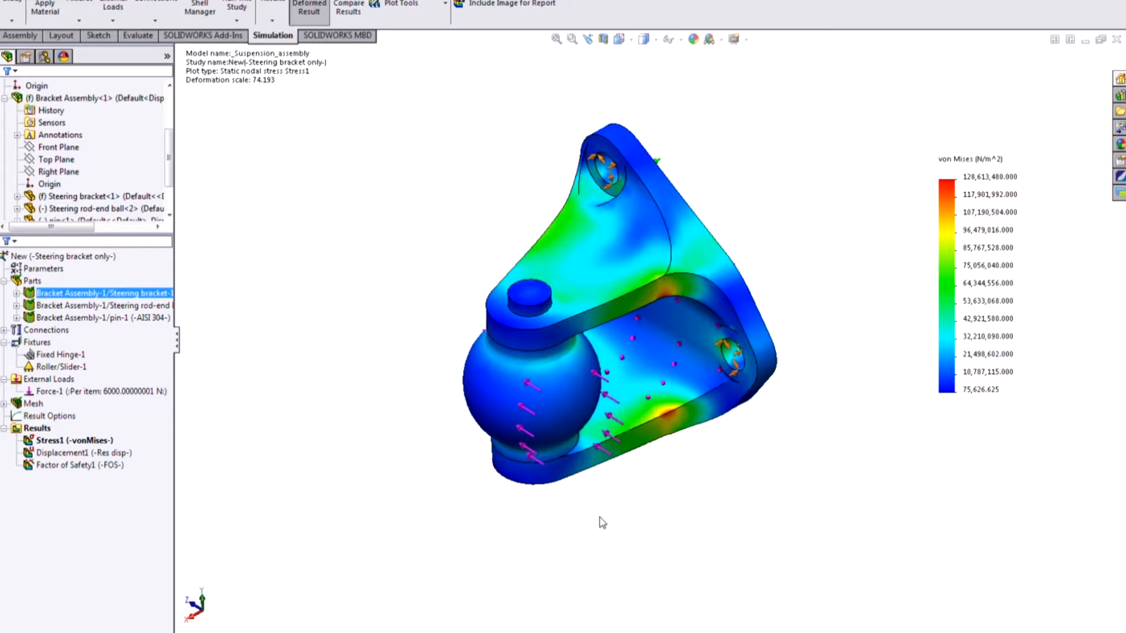
double_click(977, 181)
left_click(953, 183)
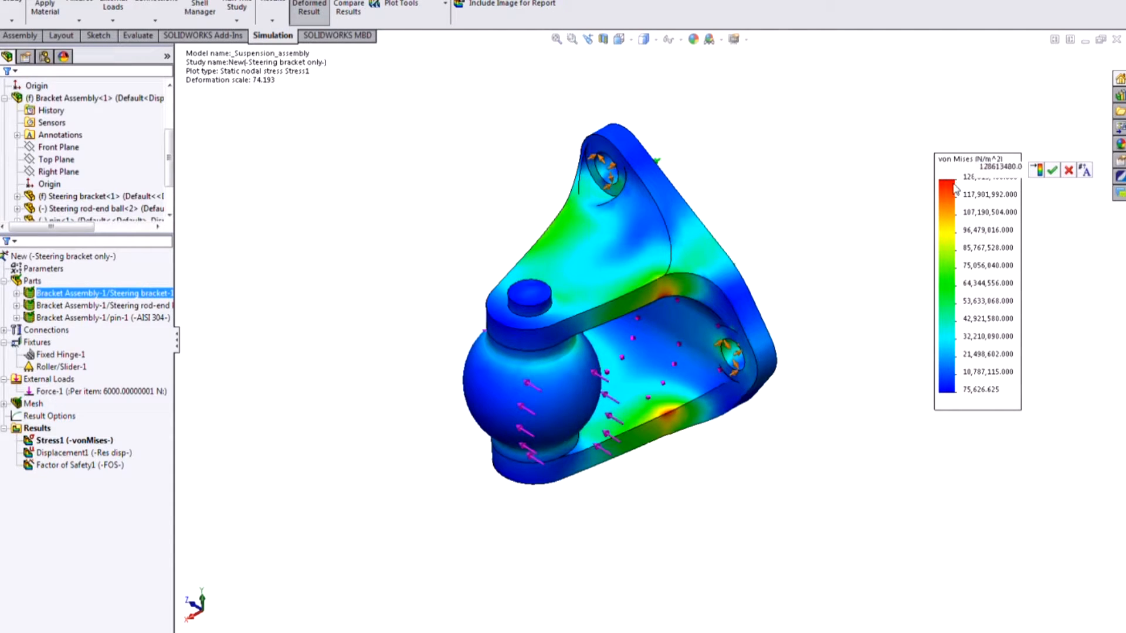
left_click(70, 200)
Change the von Mises stress plot's units to N/mm^2 (MPa)
left_click(75, 440)
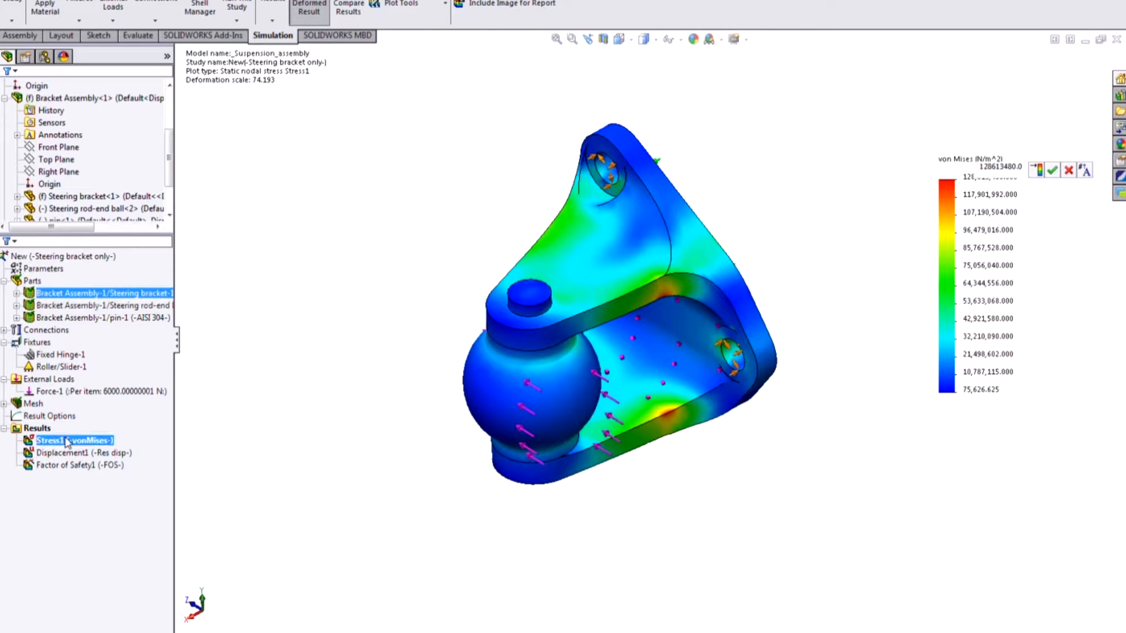
double_click(231, 67)
left_click(38, 181)
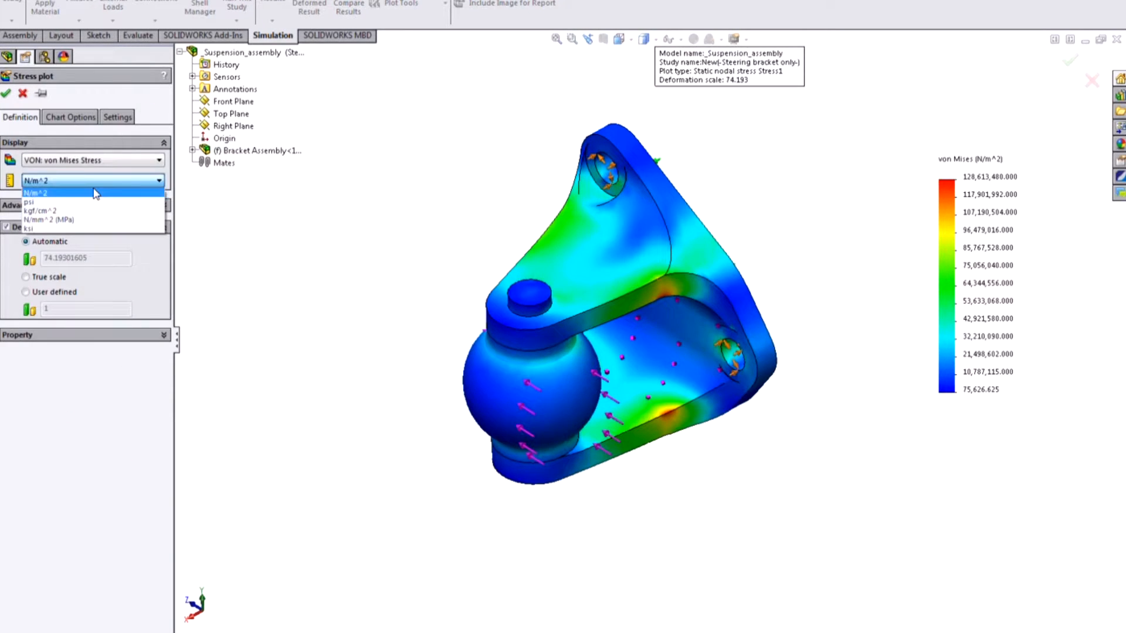
left_click(48, 221)
left_click(6, 93)
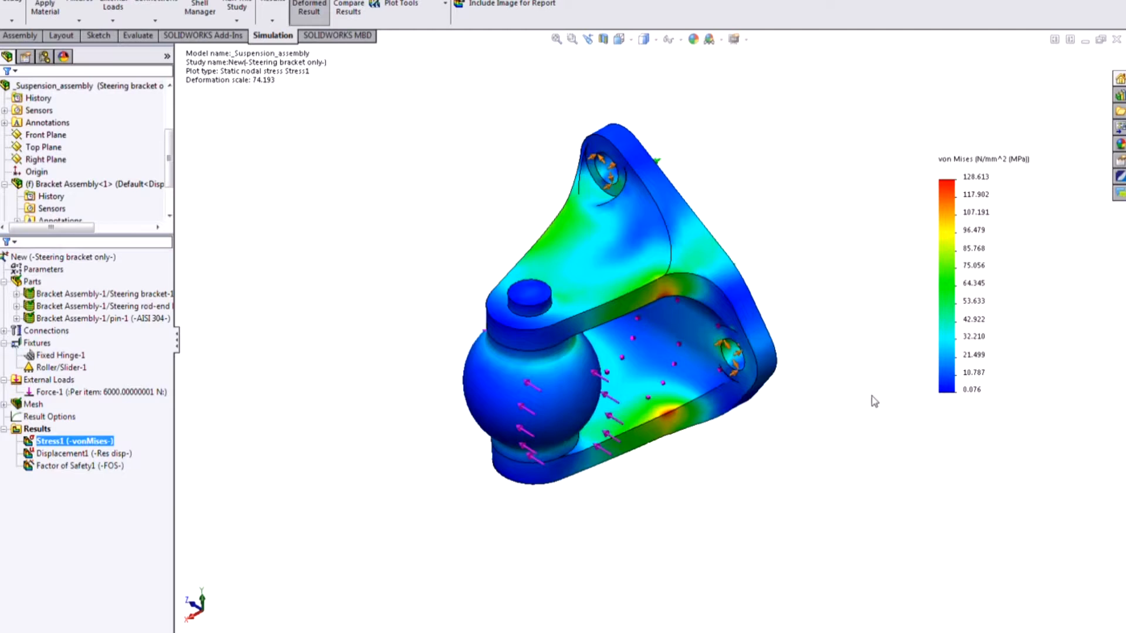
Set the thickness of the steering bracket's upper arm extrusion to 4.5 mm in the assembly model
left_click(547, 255)
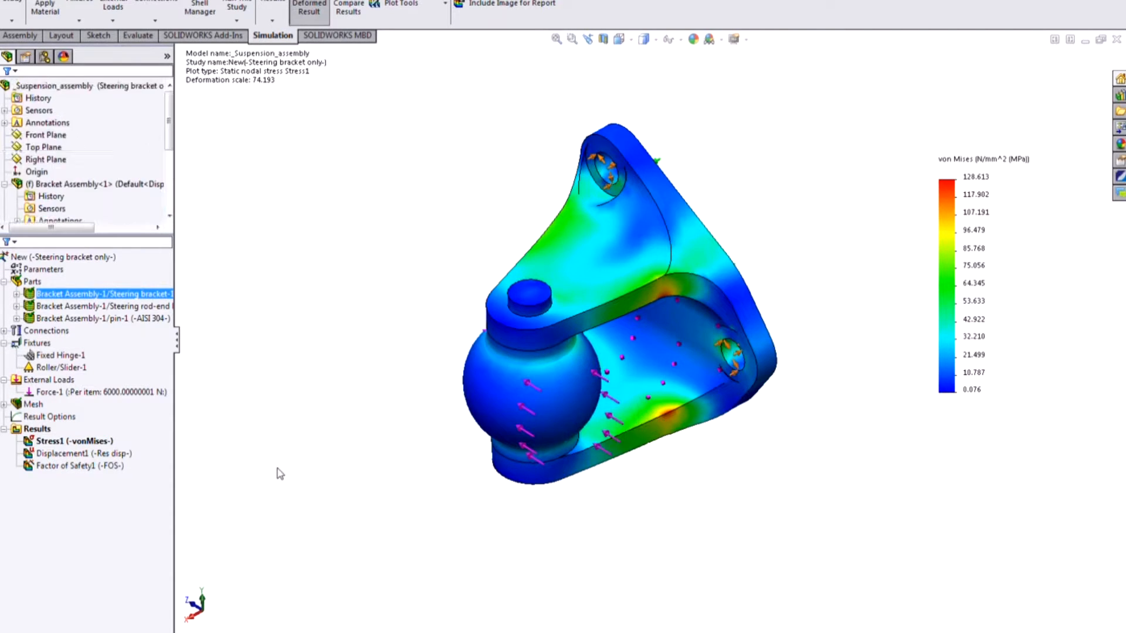
left_click(115, 632)
left_click(555, 280)
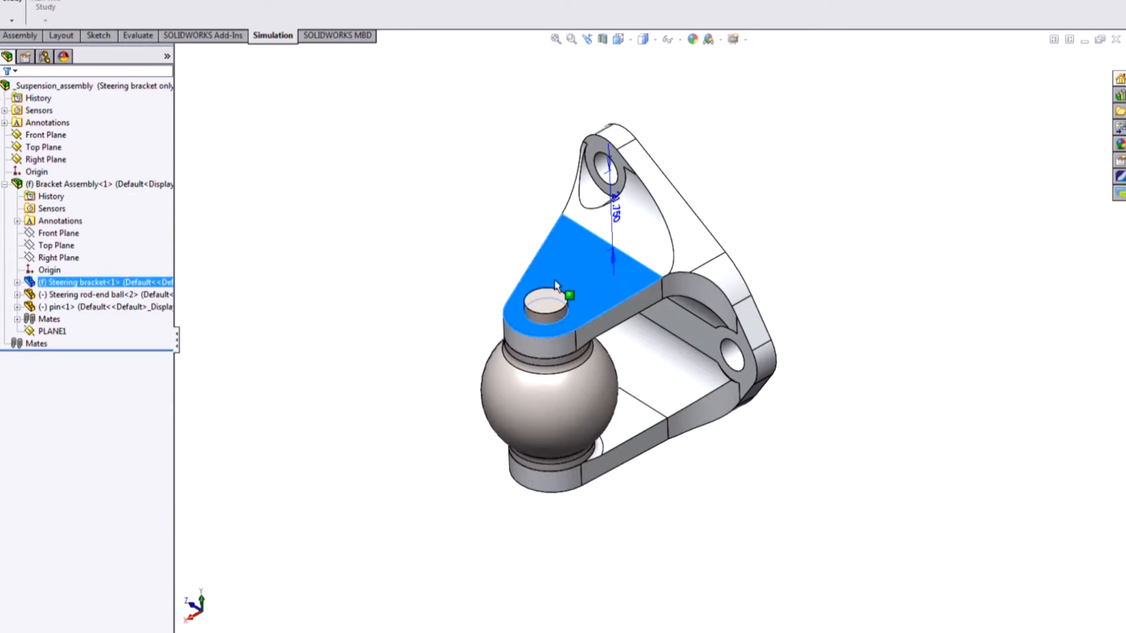
double_click(555, 280)
middle_click_drag(575, 324, 569, 297)
double_click(423, 350)
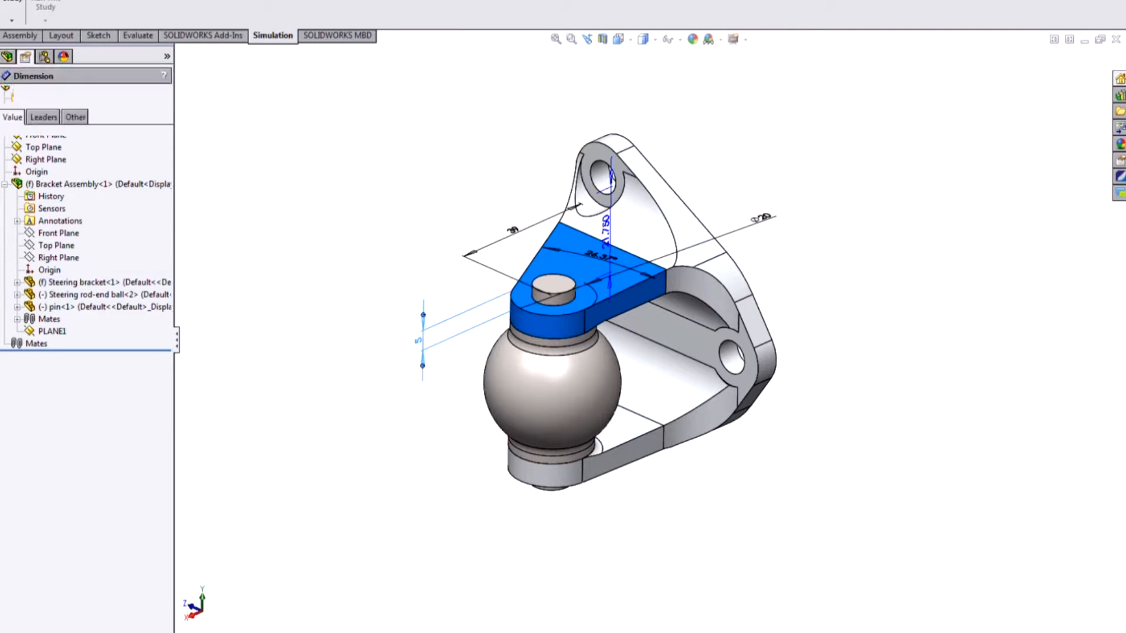
type("4.5")
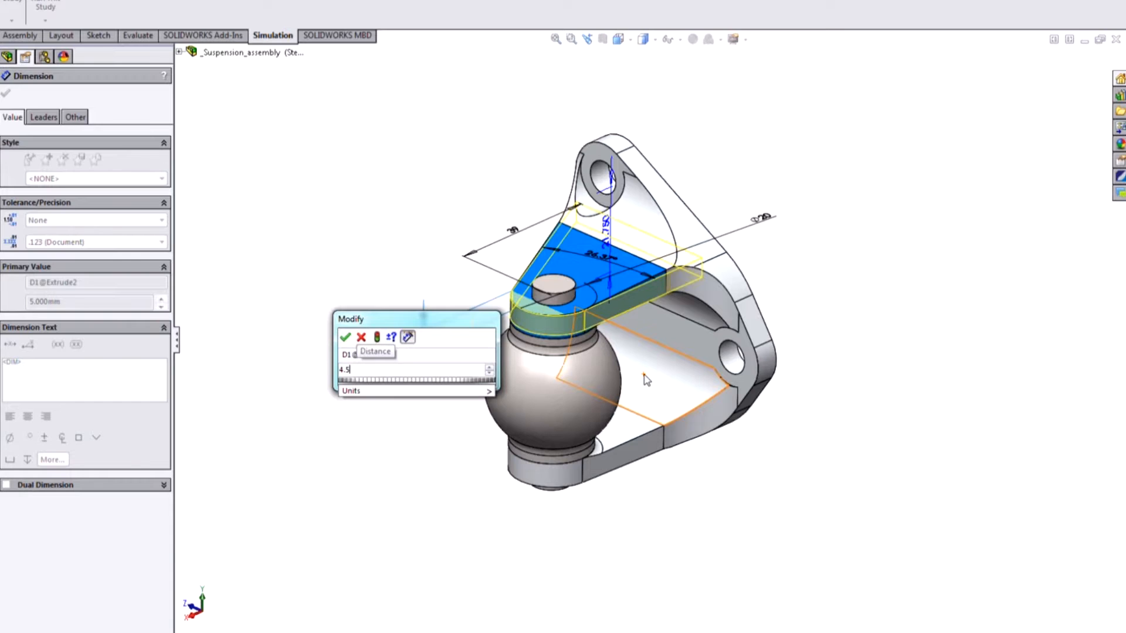
key("Return")
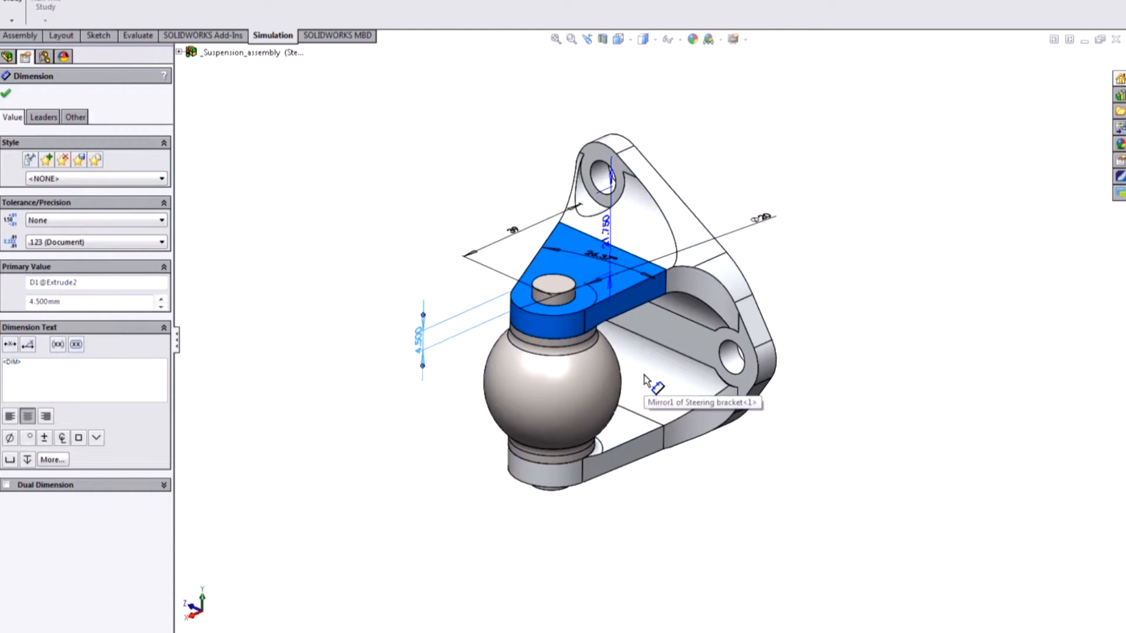
key("Escape")
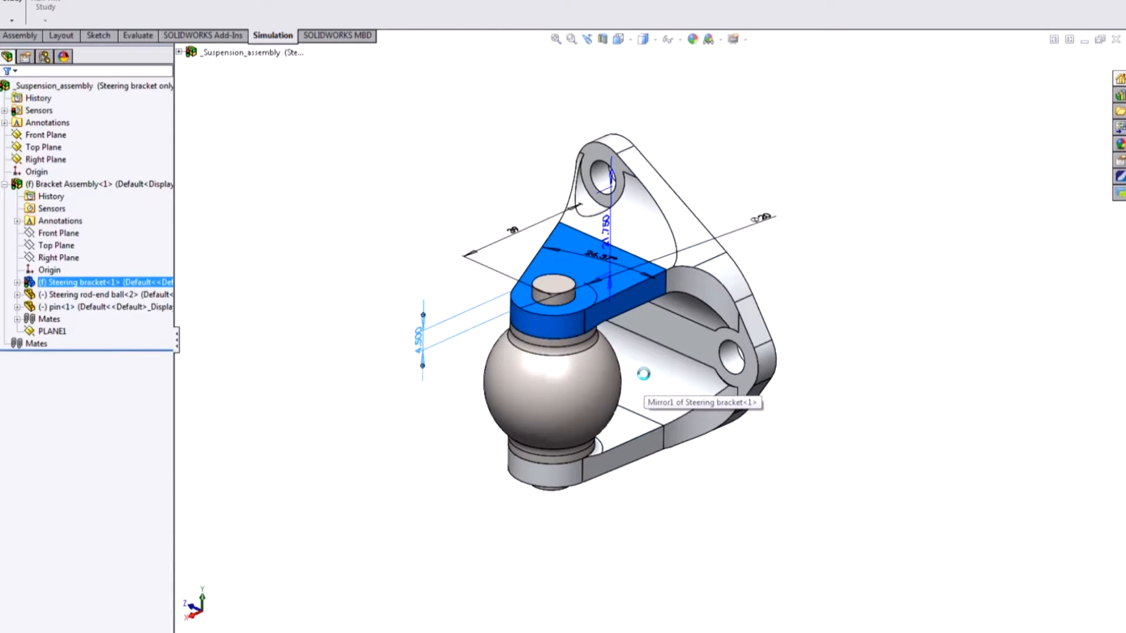
Rerun the New study with the modified bracket and examine its updated von Mises stress plot
middle_click_drag(674, 359, 621, 346)
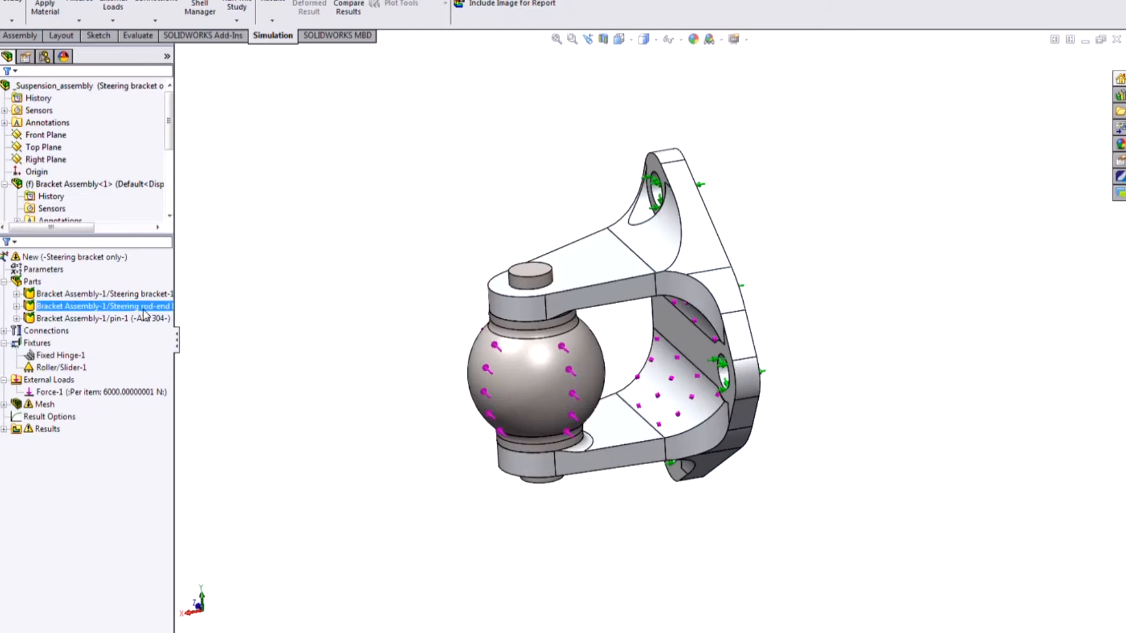
left_click(111, 269)
right_click(111, 257)
key("Escape")
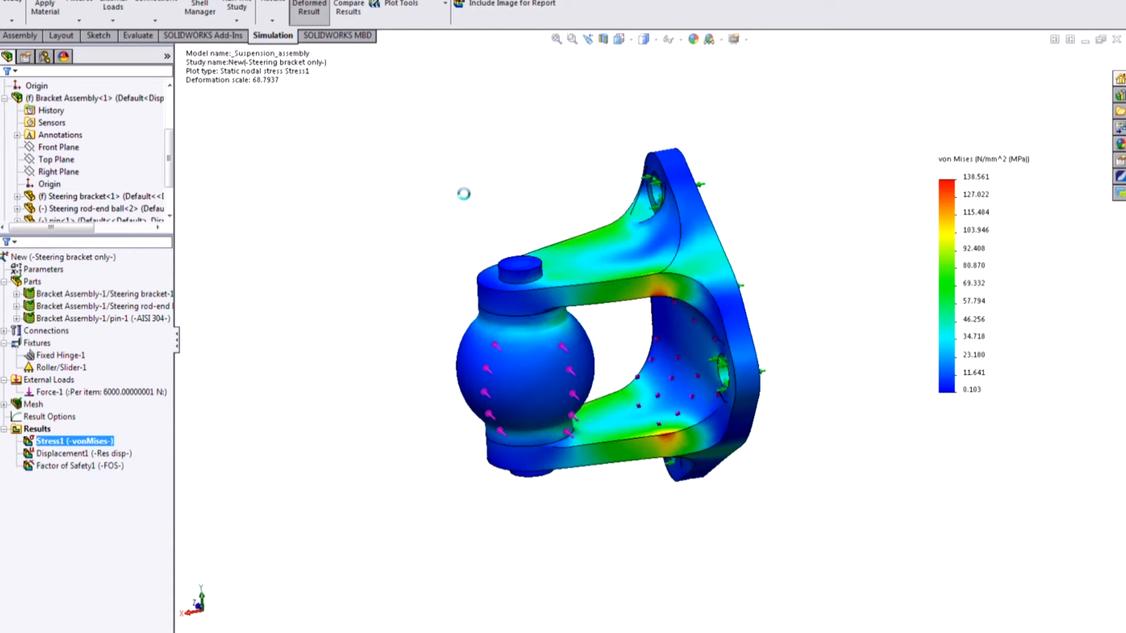
middle_click_drag(568, 429, 583, 466)
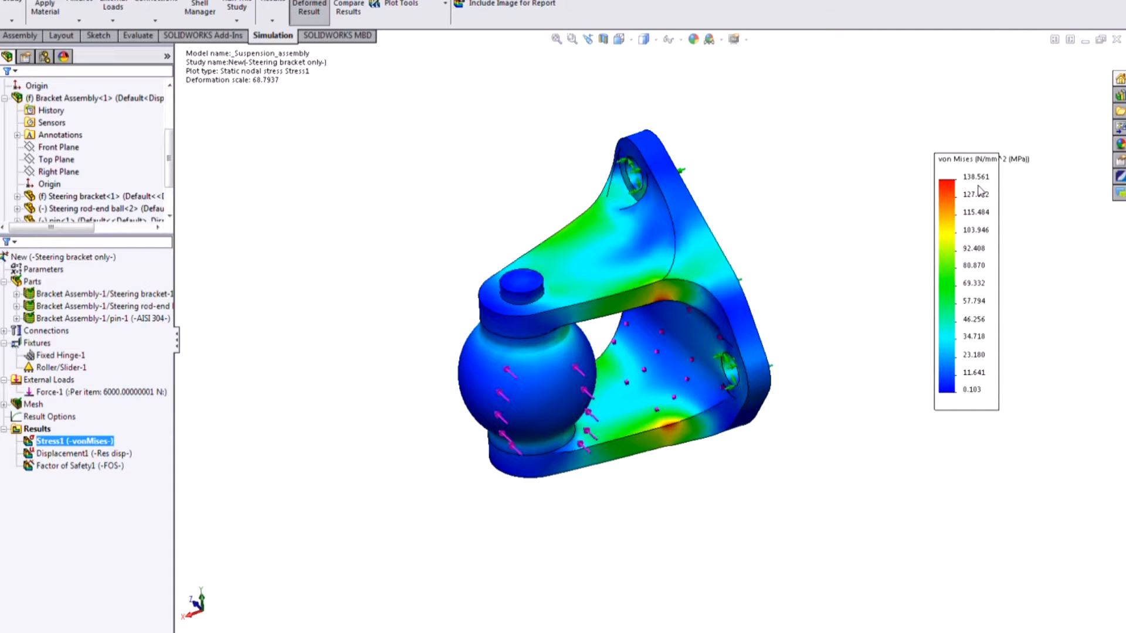
Return to the model, edit the upper arm's 4.5 mm thickness dimension again and rebuild the assembly
left_click(579, 249)
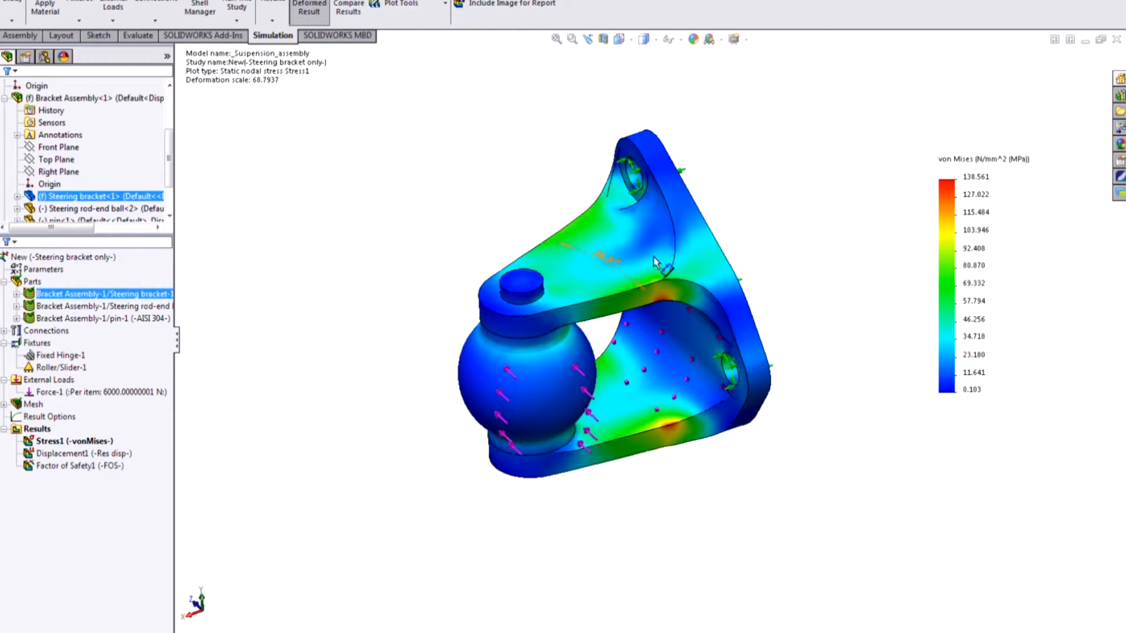
left_click(73, 632)
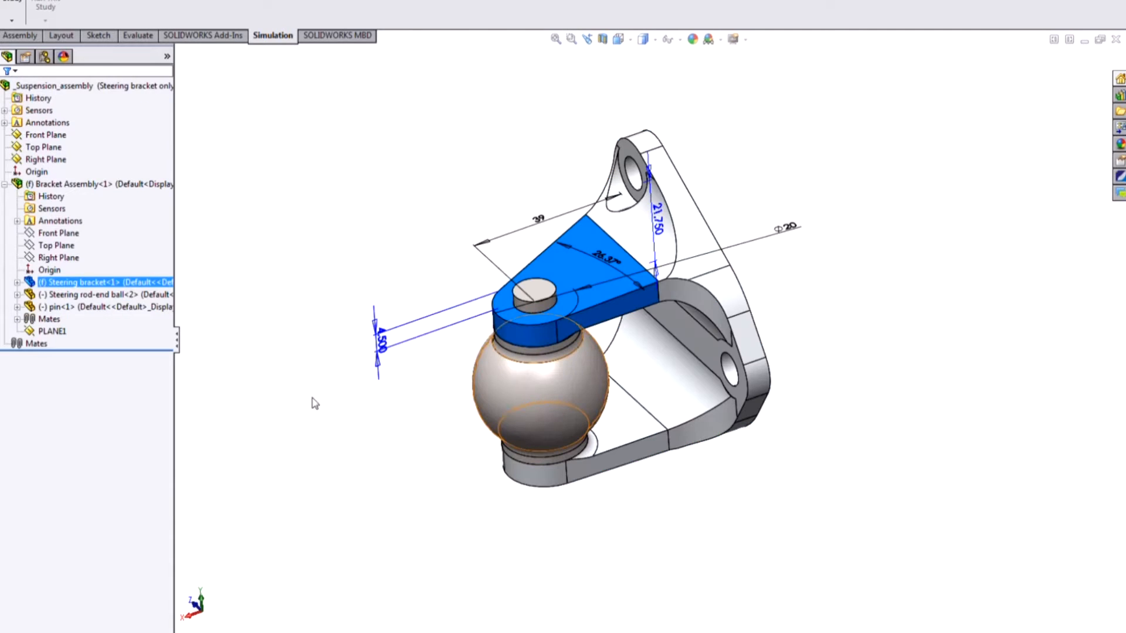
double_click(382, 346)
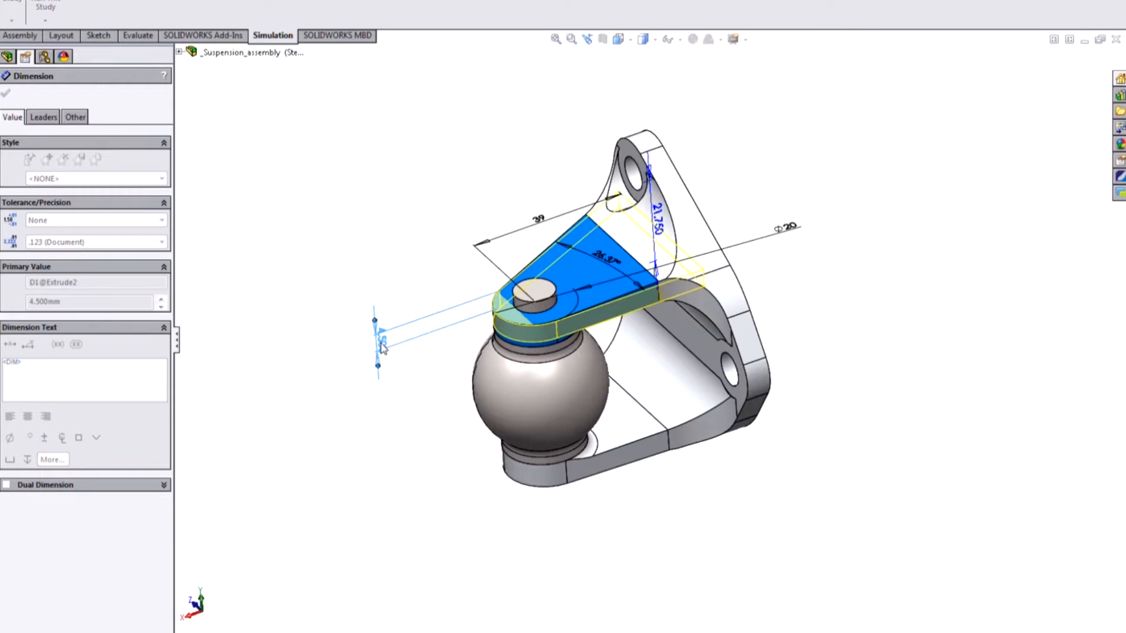
key("ctrl+b")
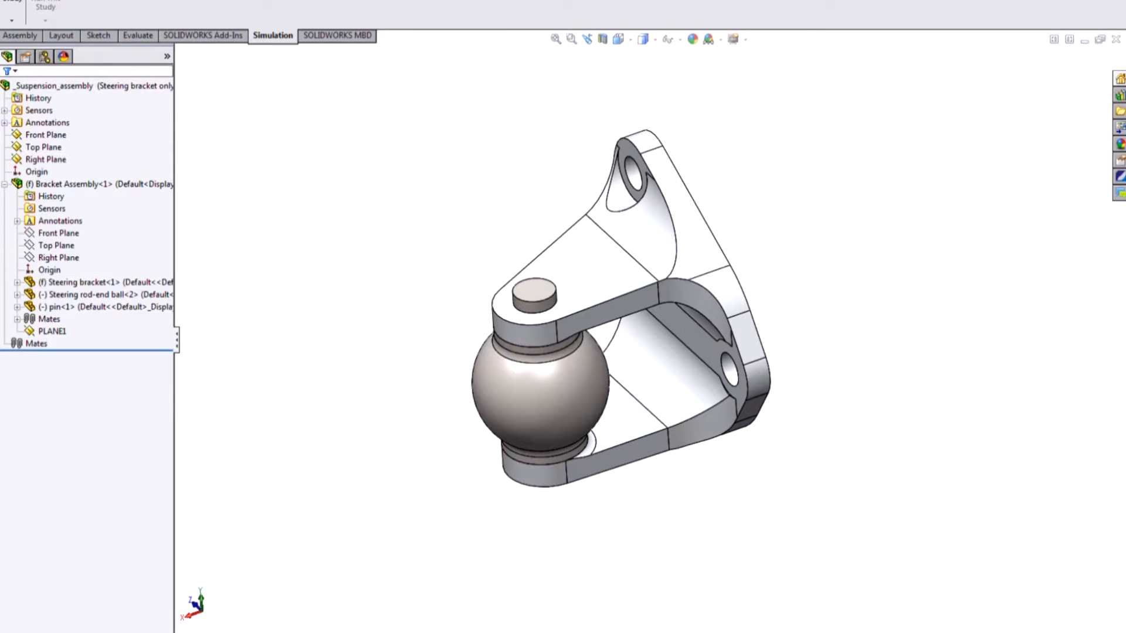
Show the Static Stress study's von Mises plot and examine the bracket's stresses and the applied force
double_click(76, 459)
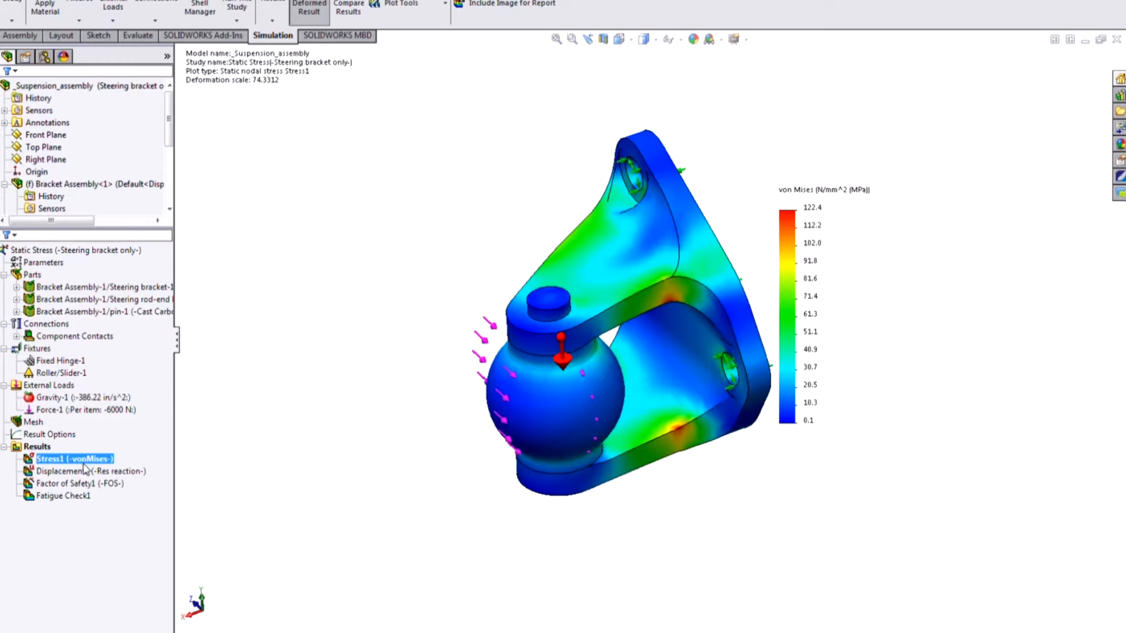
middle_click_drag(477, 502, 447, 494)
scroll(786, 342, "up", 1)
scroll(786, 341, "down", 1)
middle_click_drag(738, 351, 739, 355)
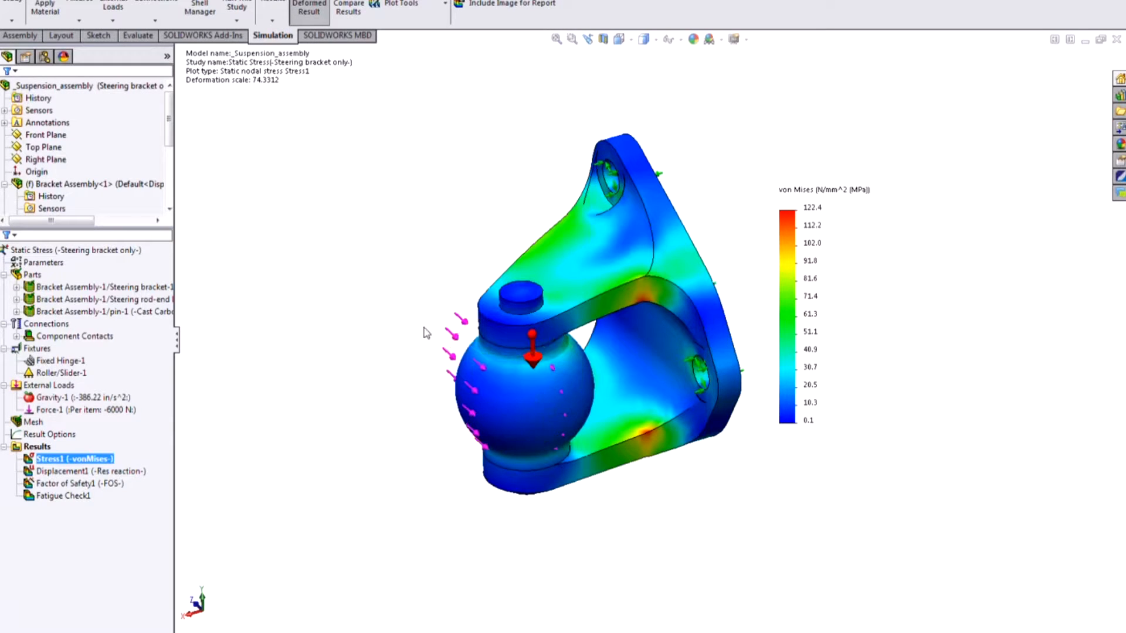
double_click(85, 410)
left_click(93, 410)
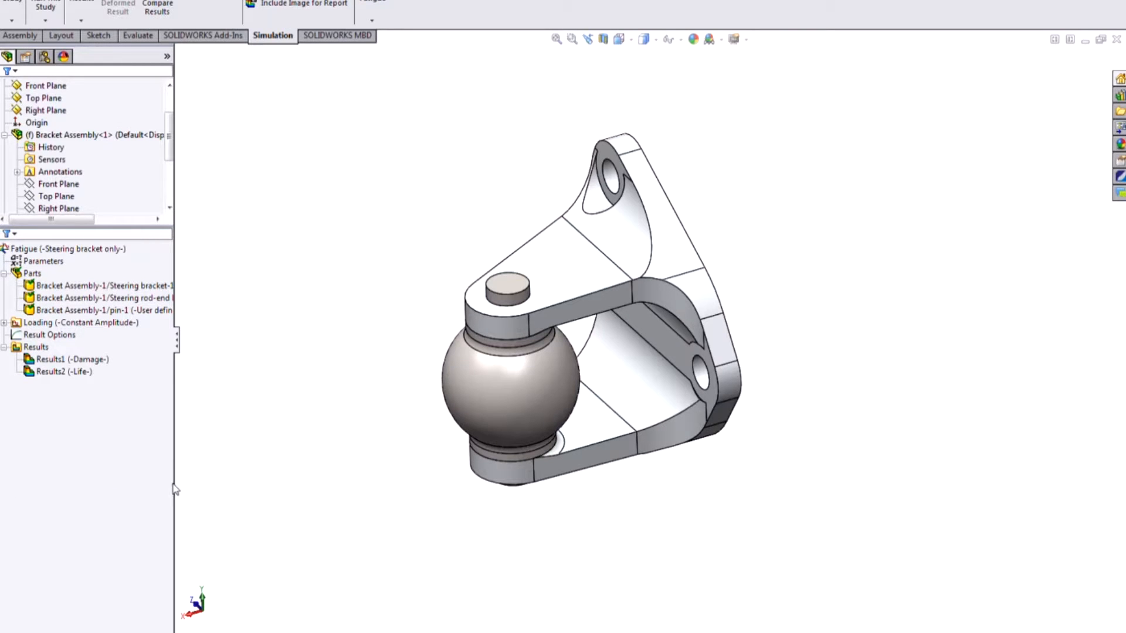
Define a constant-amplitude event in the Fatigue study with 1000000 cycles, fully reversed loading, based on the Static Stress study
left_click(38, 322)
left_click(5, 322)
left_click(50, 335)
right_click(61, 336)
left_click(114, 360)
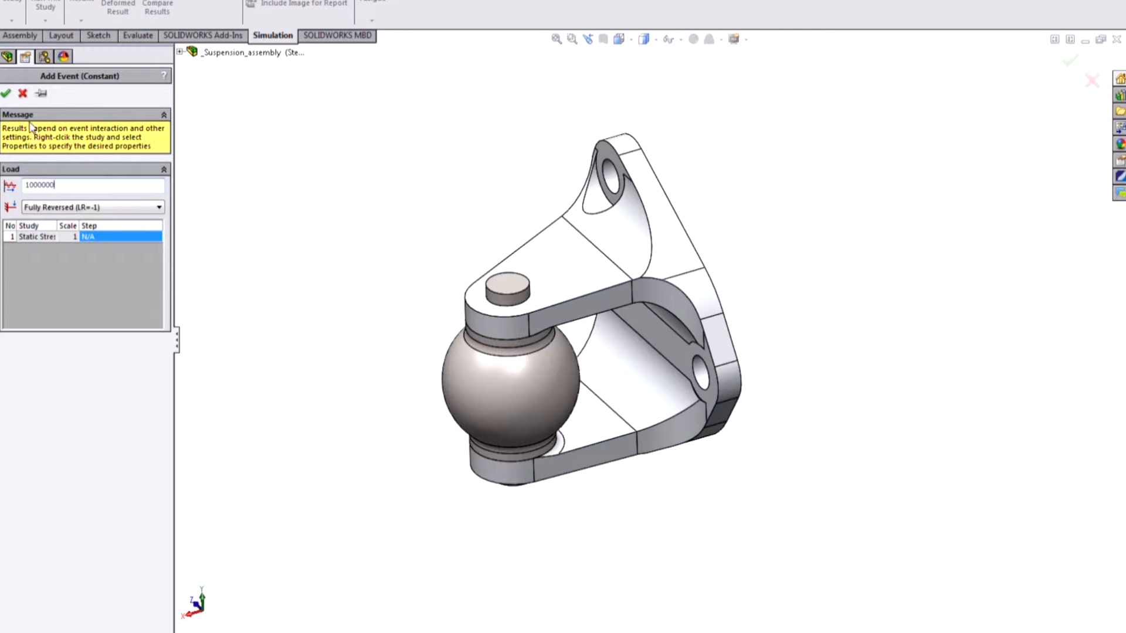
left_click(6, 93)
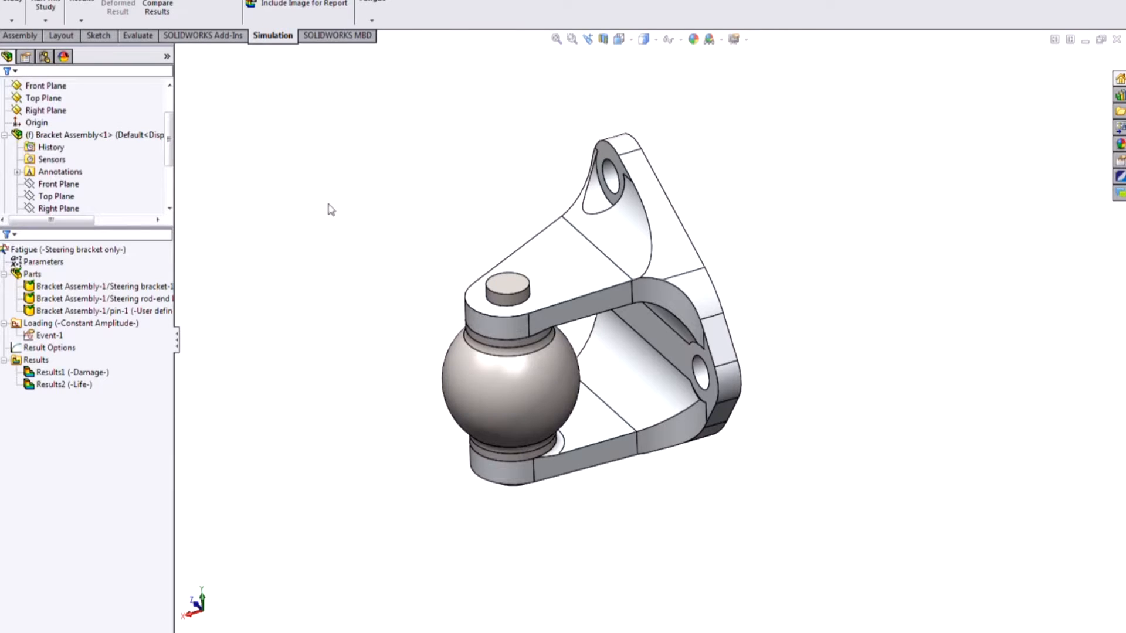
Review the steering bracket's fatigue data in the Fatigue study and clear the part selection
right_click(59, 286)
left_click(94, 295)
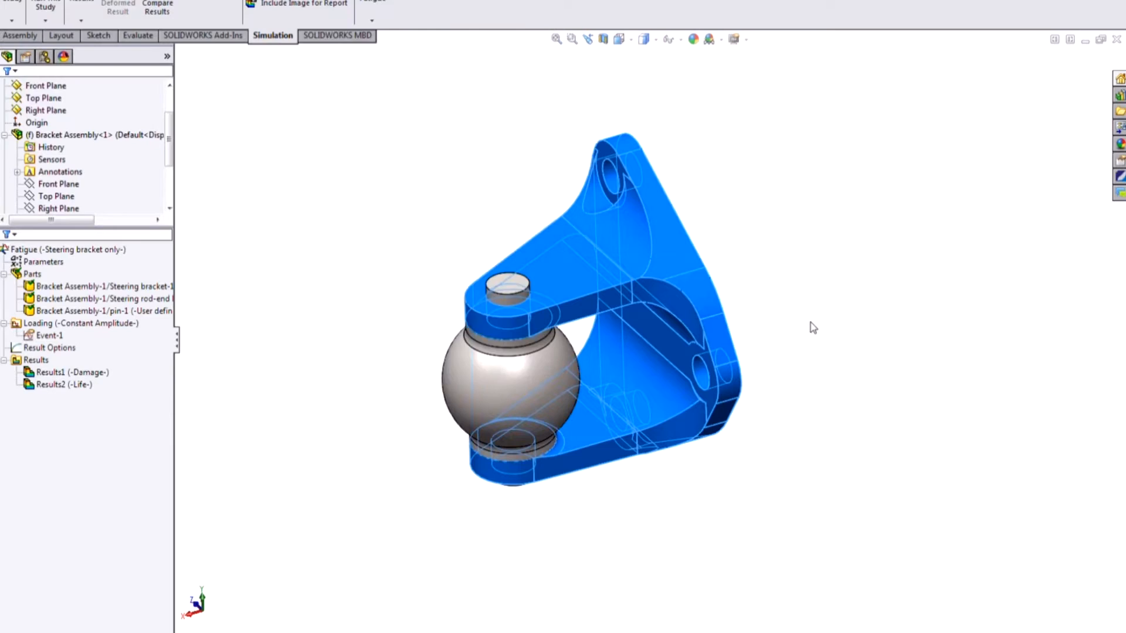
left_click(810, 323)
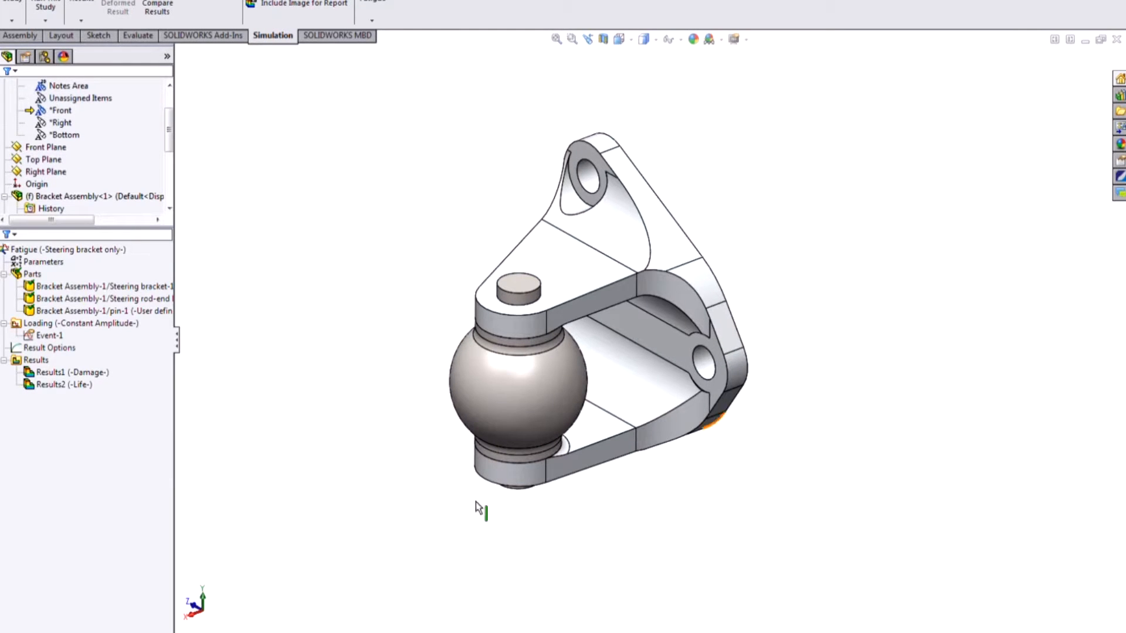
Examine the Fatigue study's damage and life plots on the bracket, and switch to the presentation slides
left_click(49, 384)
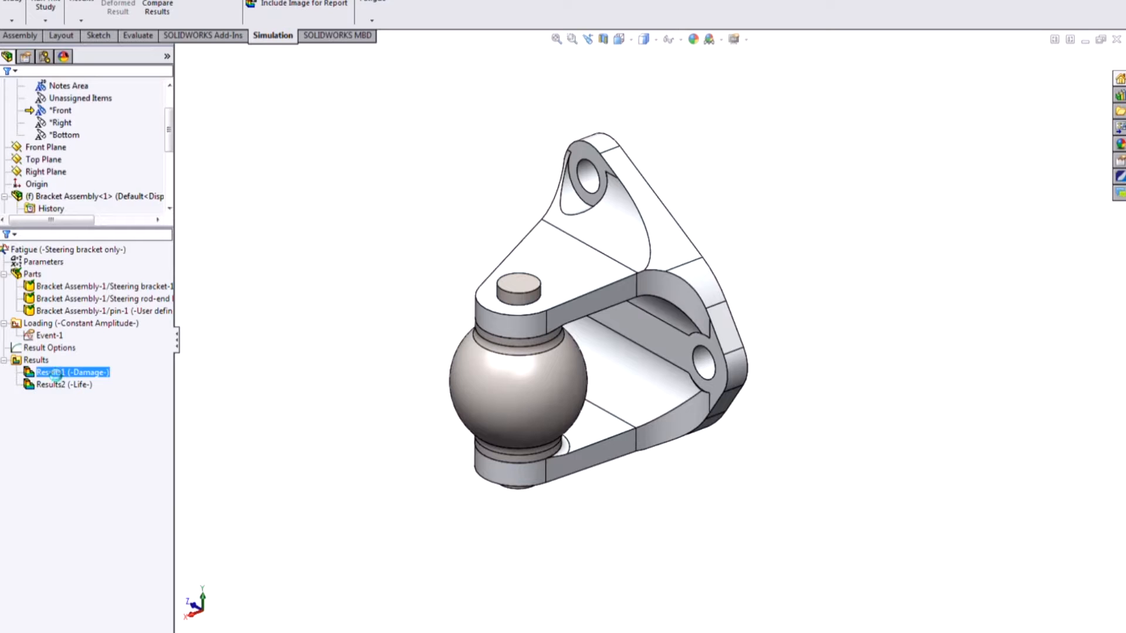
double_click(54, 374)
double_click(53, 385)
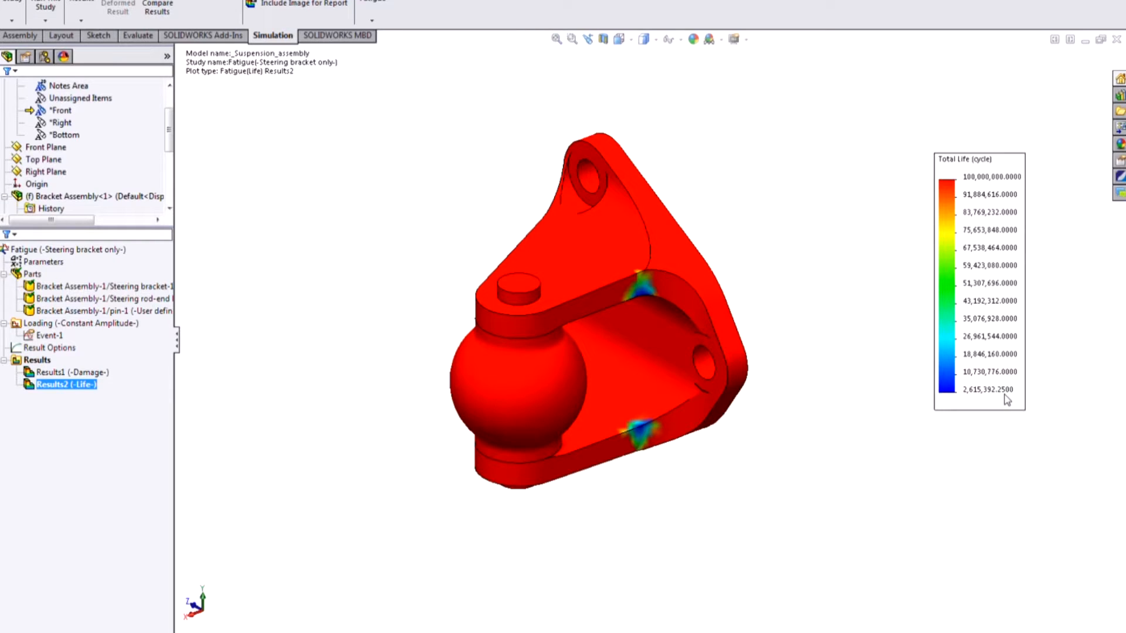
middle_click_drag(772, 477, 766, 502)
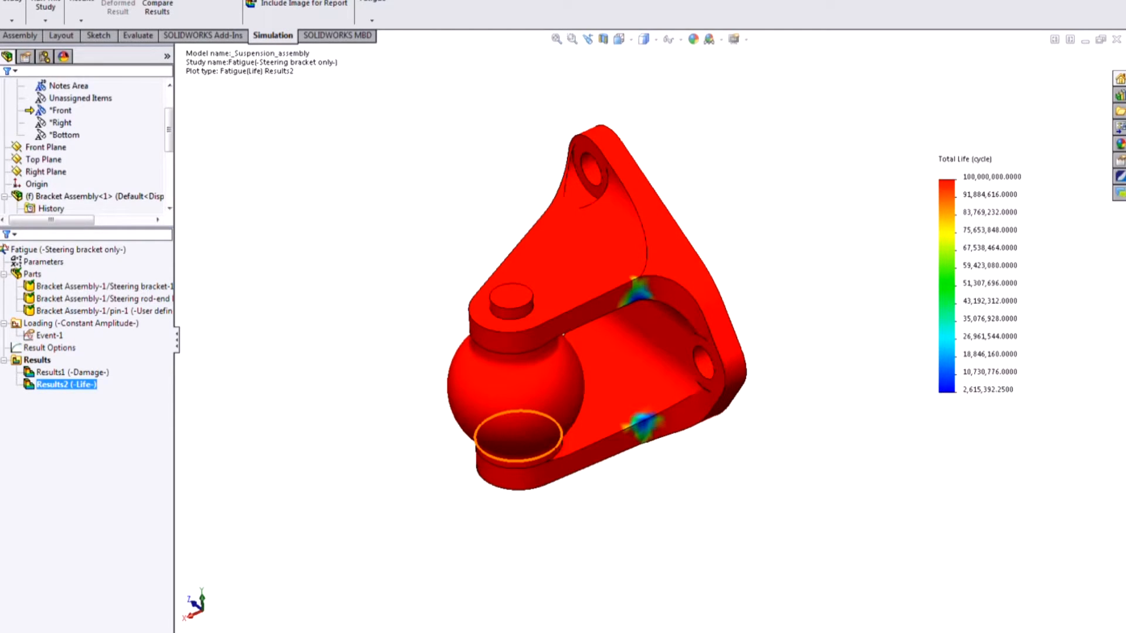
key("alt+Tab")
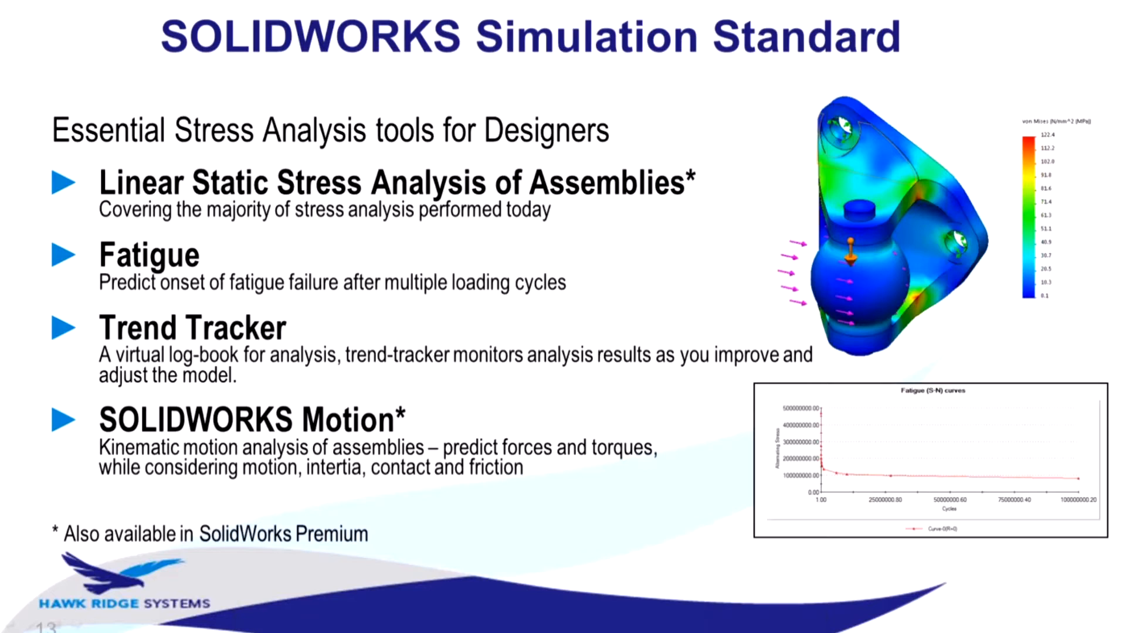
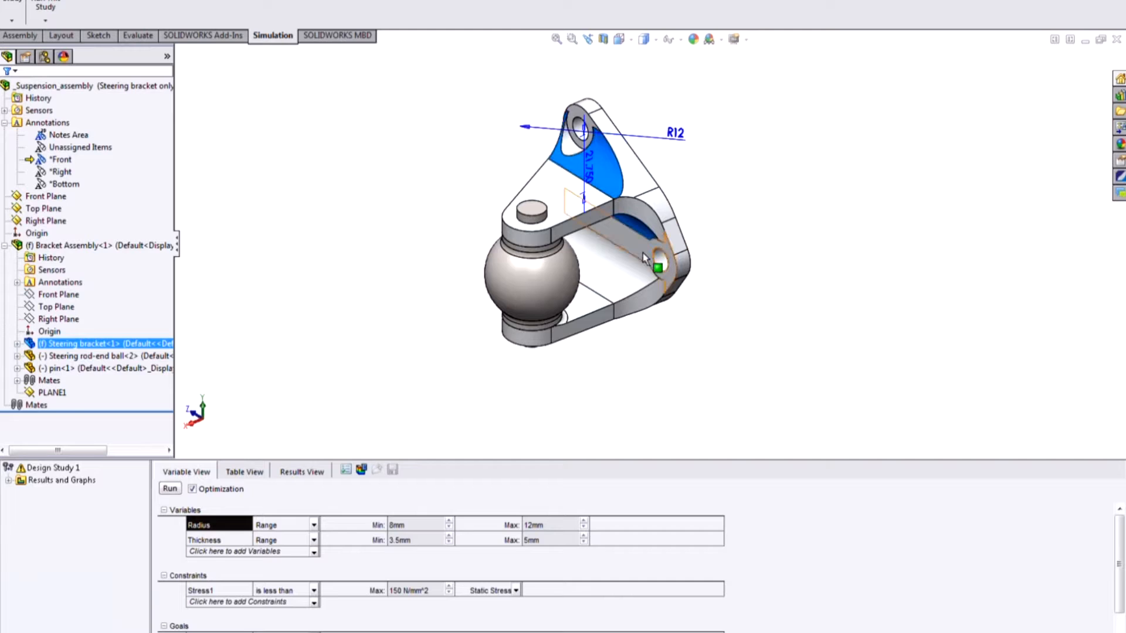
Check the bracket face that the Thickness variable controls and run the optimization in Design Study 1
left_click(226, 540)
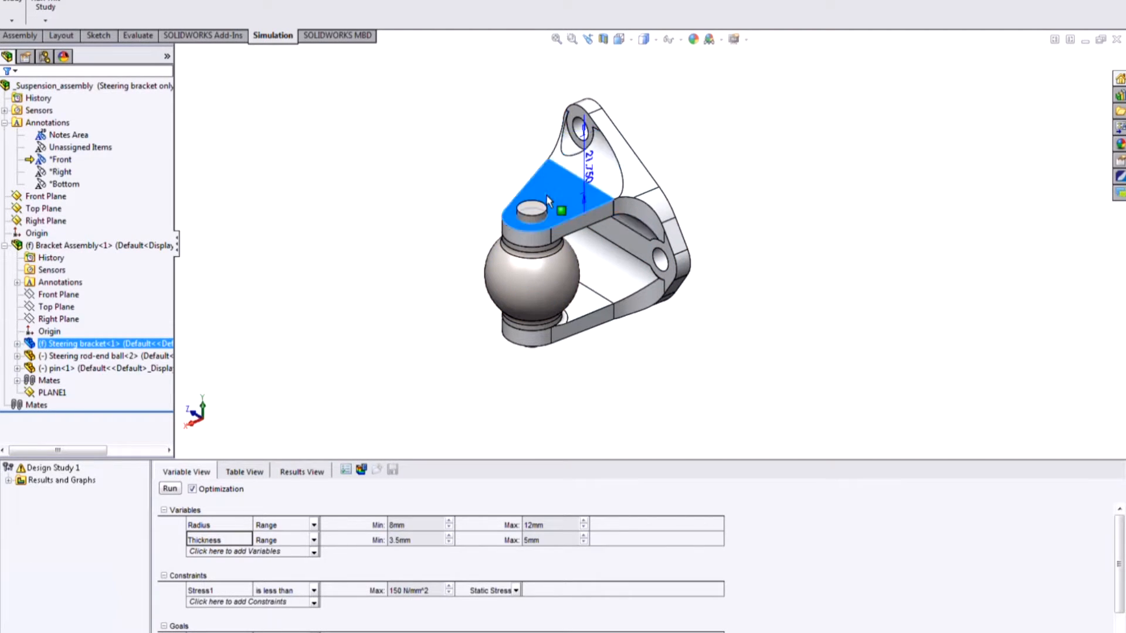
left_click(385, 400)
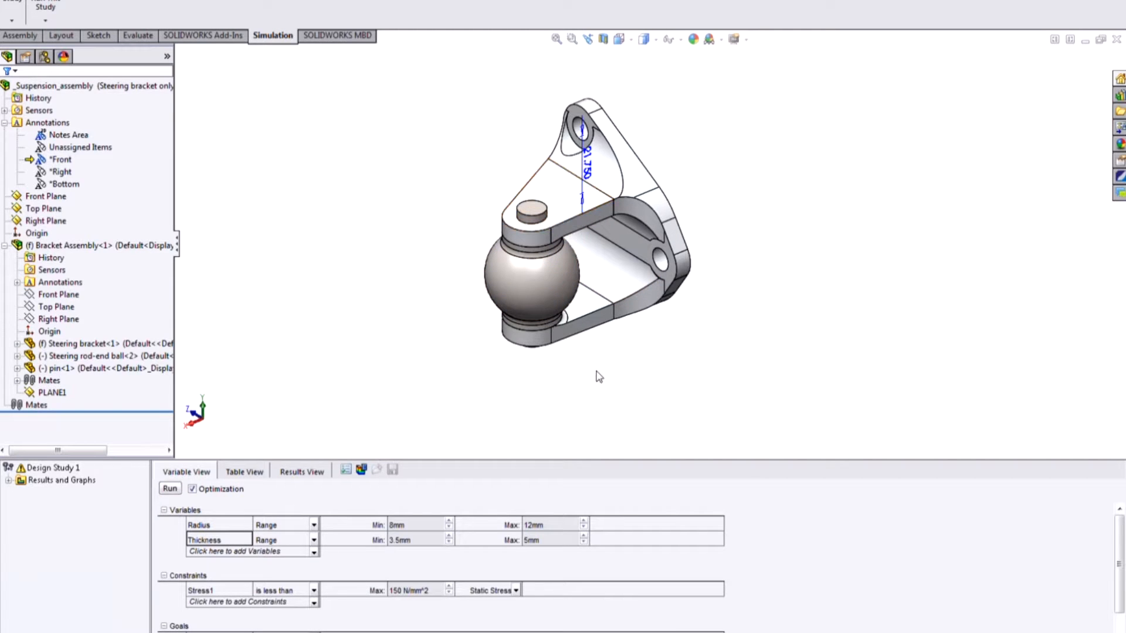
left_click(169, 489)
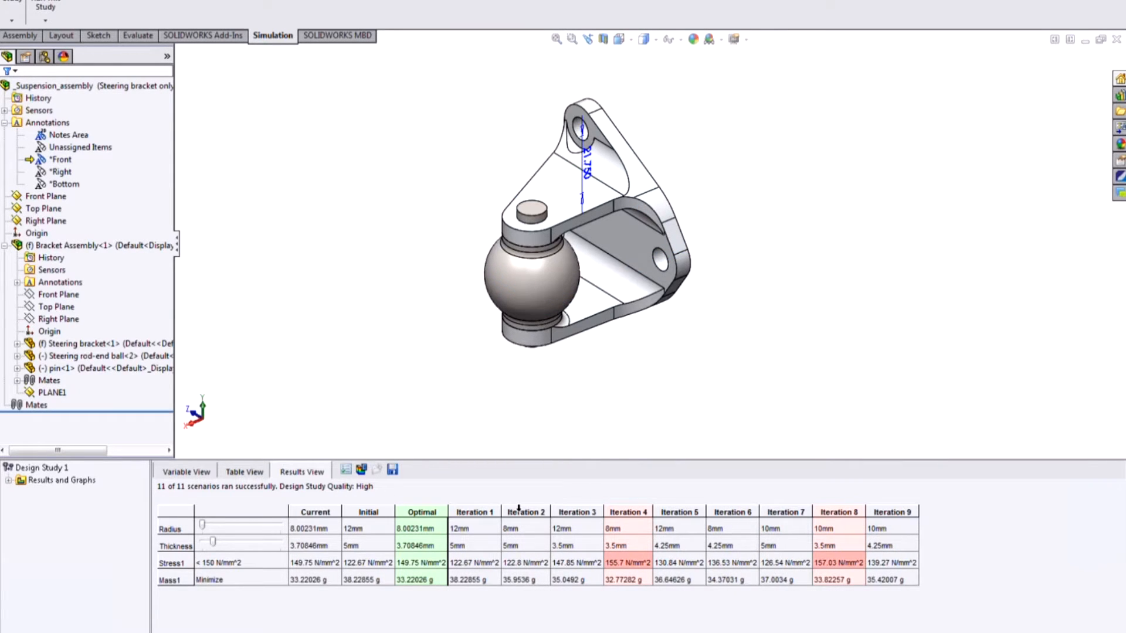
Load iterations 1 to 4 of the design study in turn to compare their bracket geometry, stress and mass
left_click(474, 509)
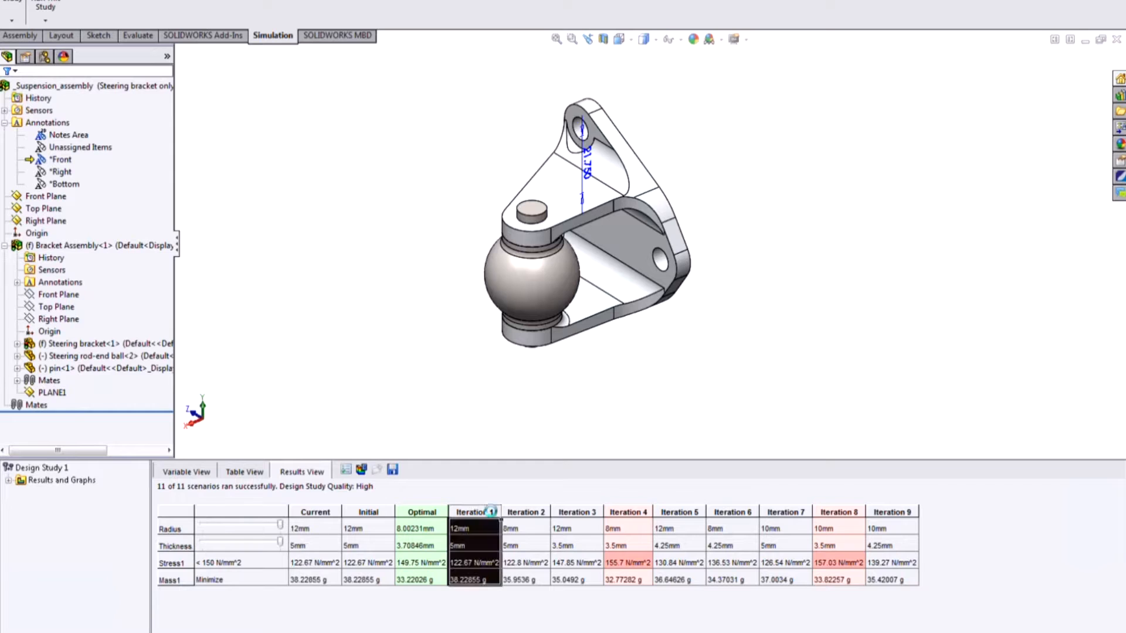
left_click(525, 512)
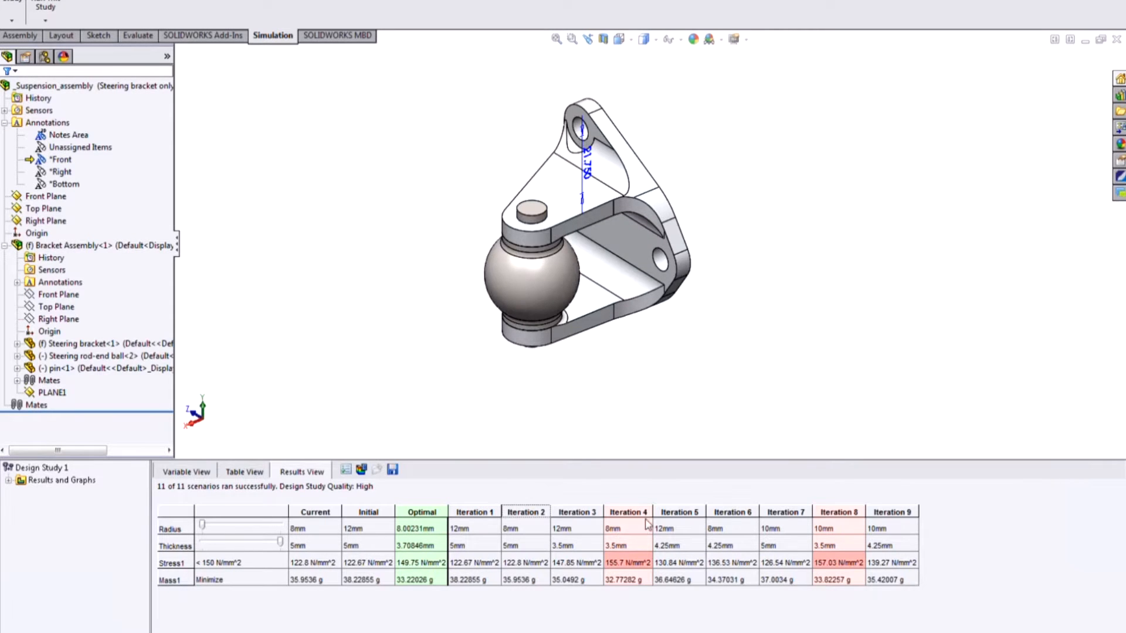
left_click(575, 511)
left_click(637, 509)
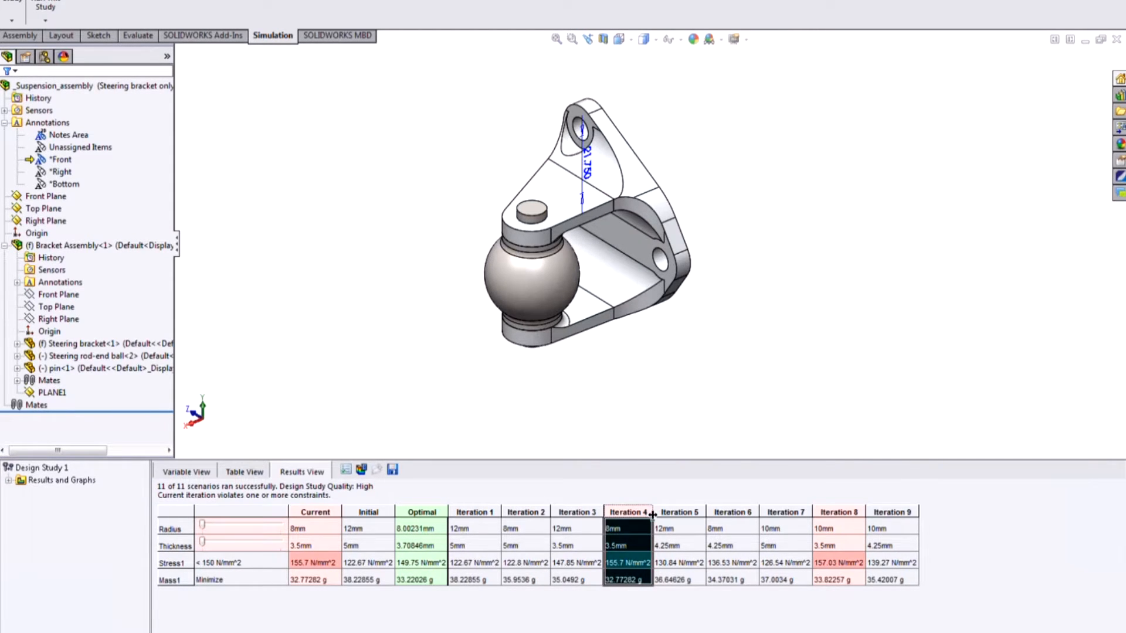
Show the design study's Stress1 plot and compare the stress distribution for iterations 5 to 9
left_click(8, 480)
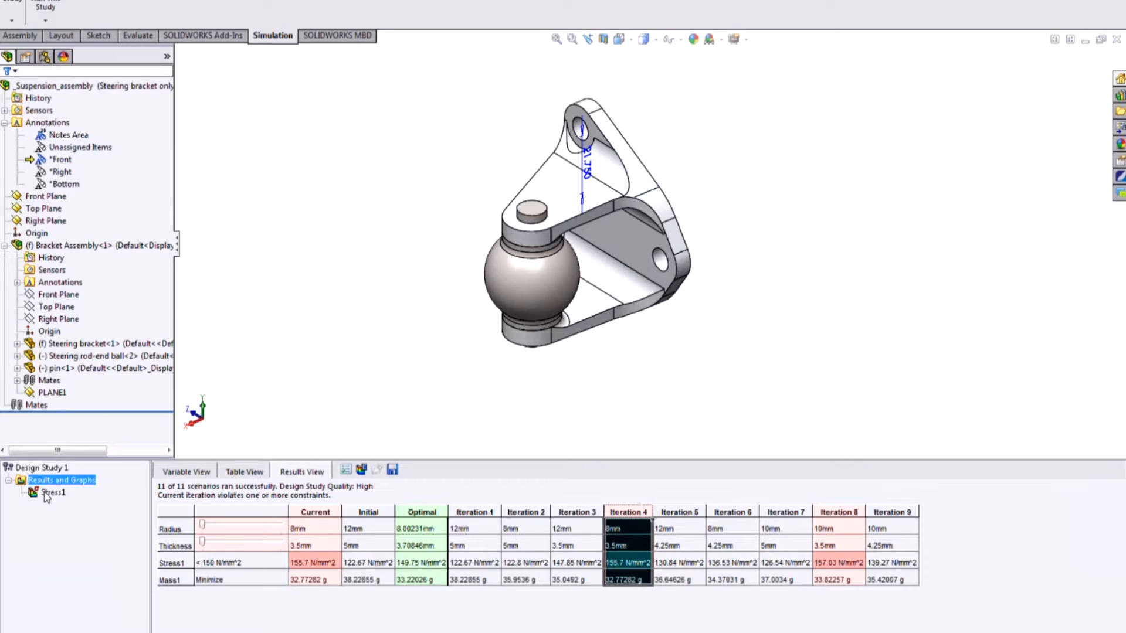
left_click(46, 493)
left_click(677, 513)
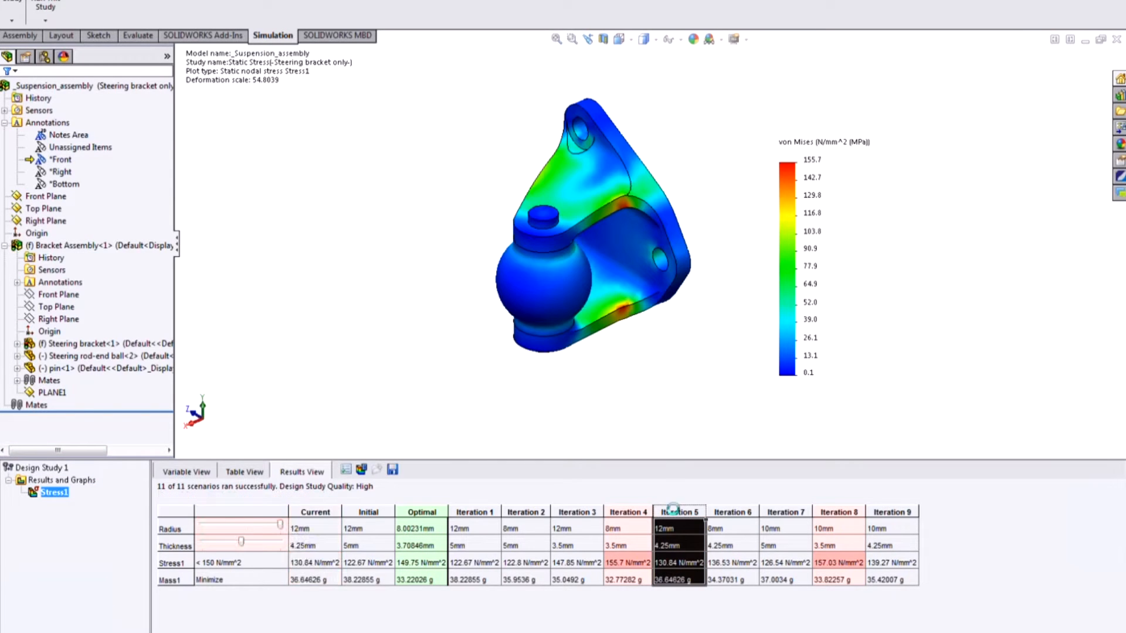
left_click(730, 513)
left_click(786, 512)
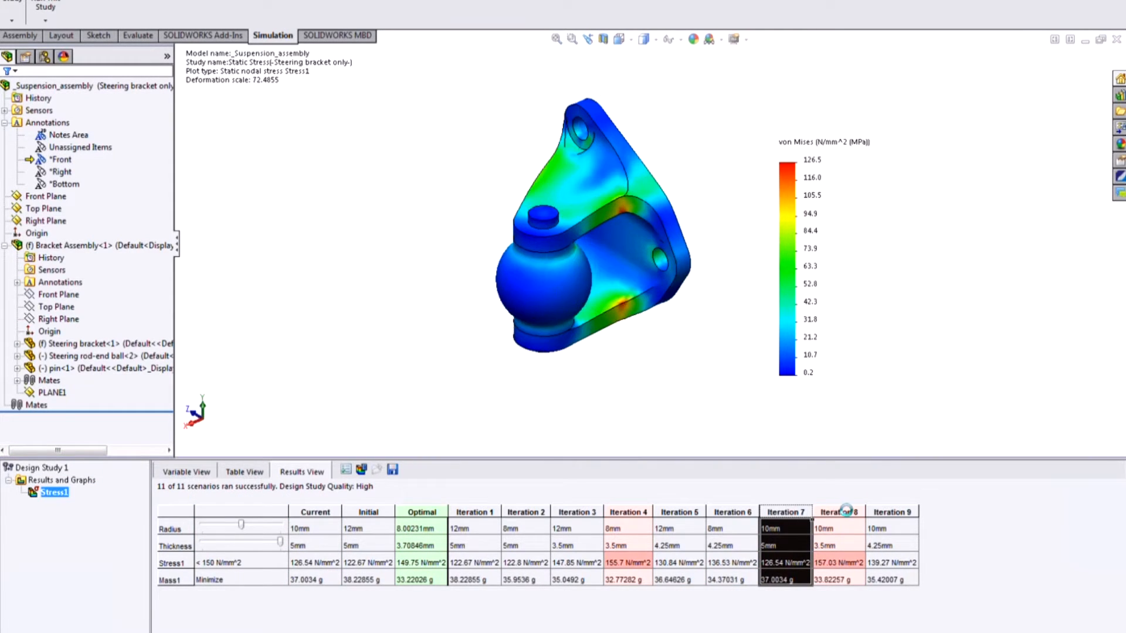
left_click(846, 510)
left_click(884, 510)
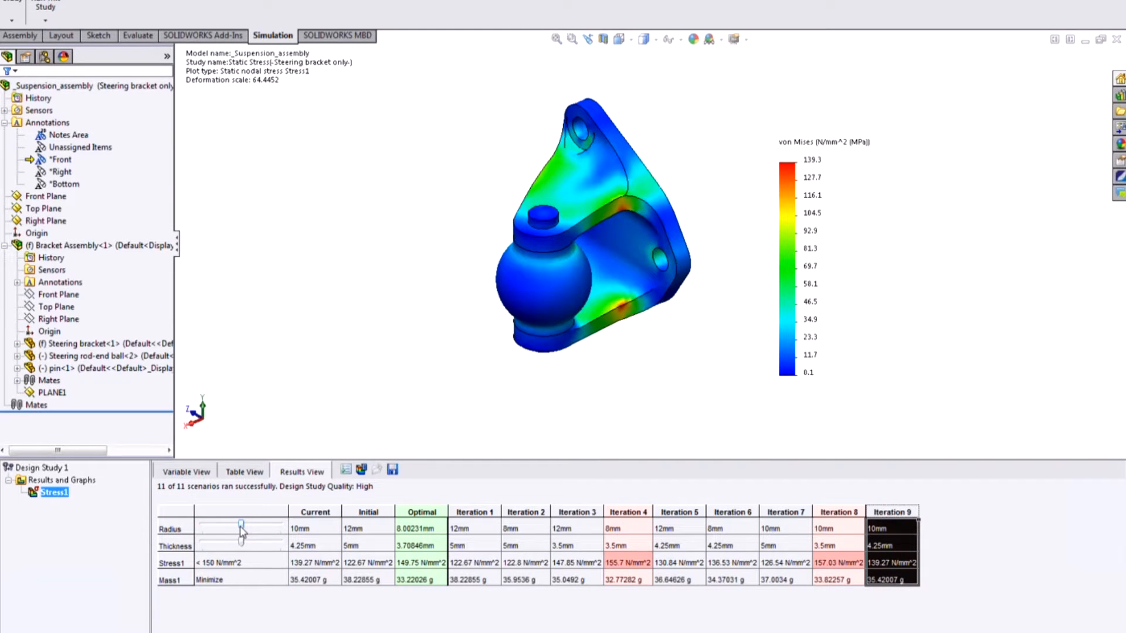
Hide the design study's Stress1 plot and switch to the Frequency study
right_click(62, 499)
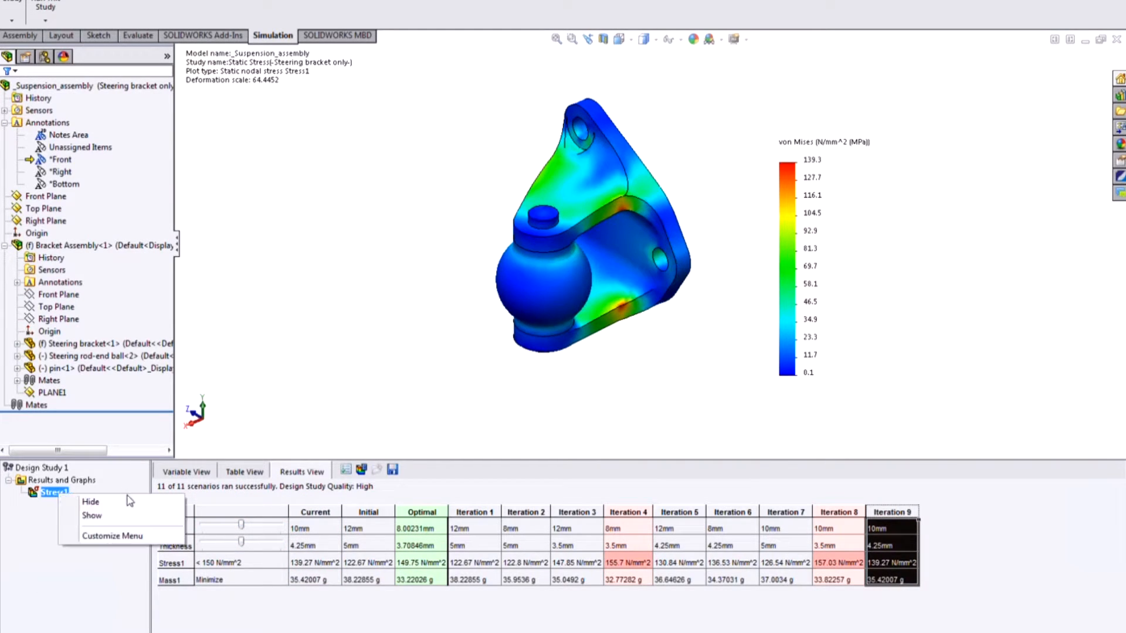
left_click(93, 502)
left_click_drag(241, 525, 280, 525)
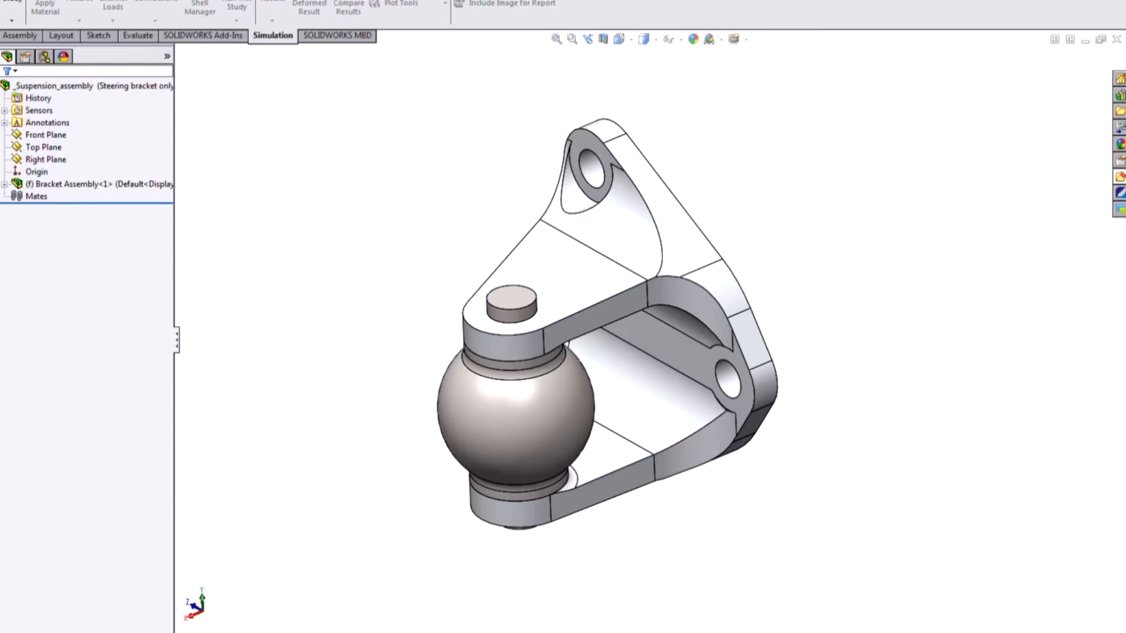
left_click(252, 632)
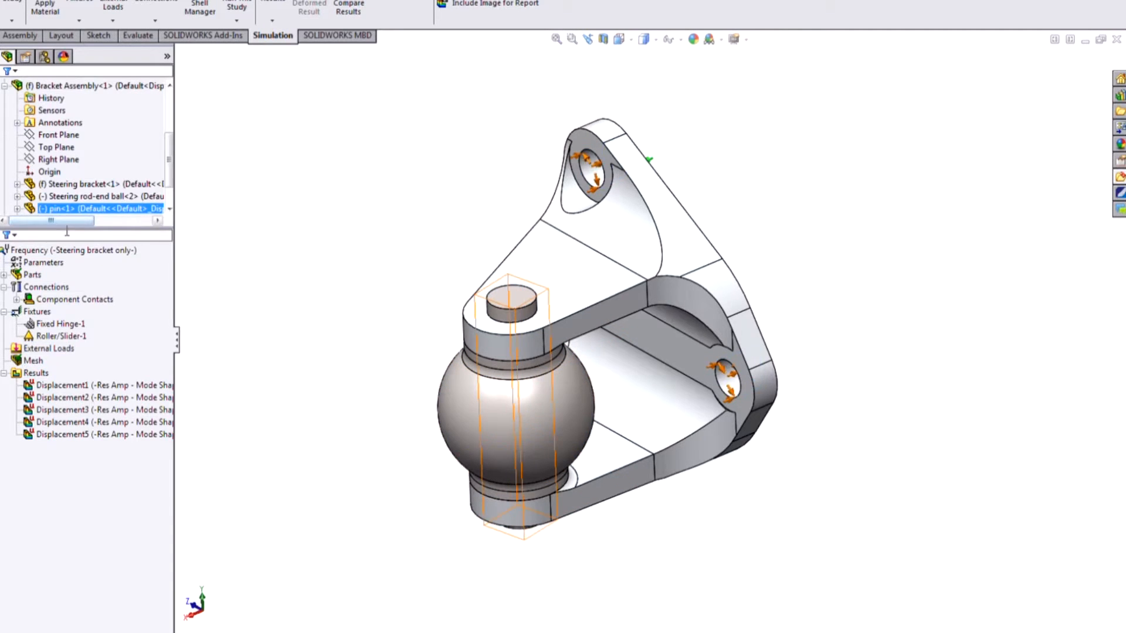
List the Frequency study's resonant frequencies, enlarge the list to read all modes, and close it
right_click(35, 373)
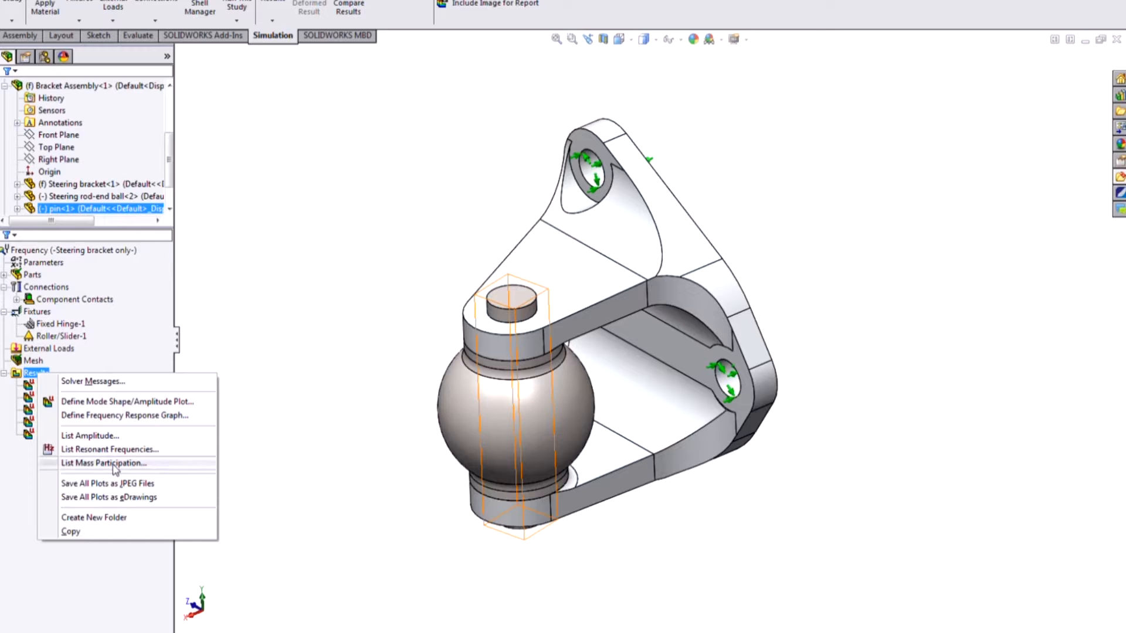
left_click(123, 450)
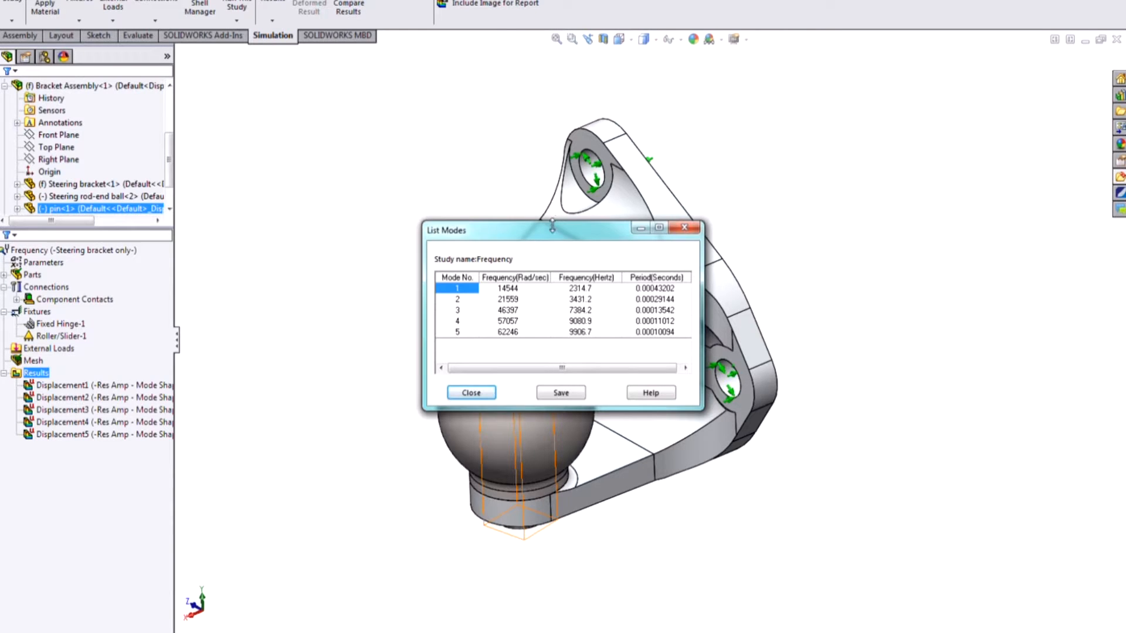
left_click_drag(552, 226, 552, 82)
left_click_drag(702, 407, 787, 409)
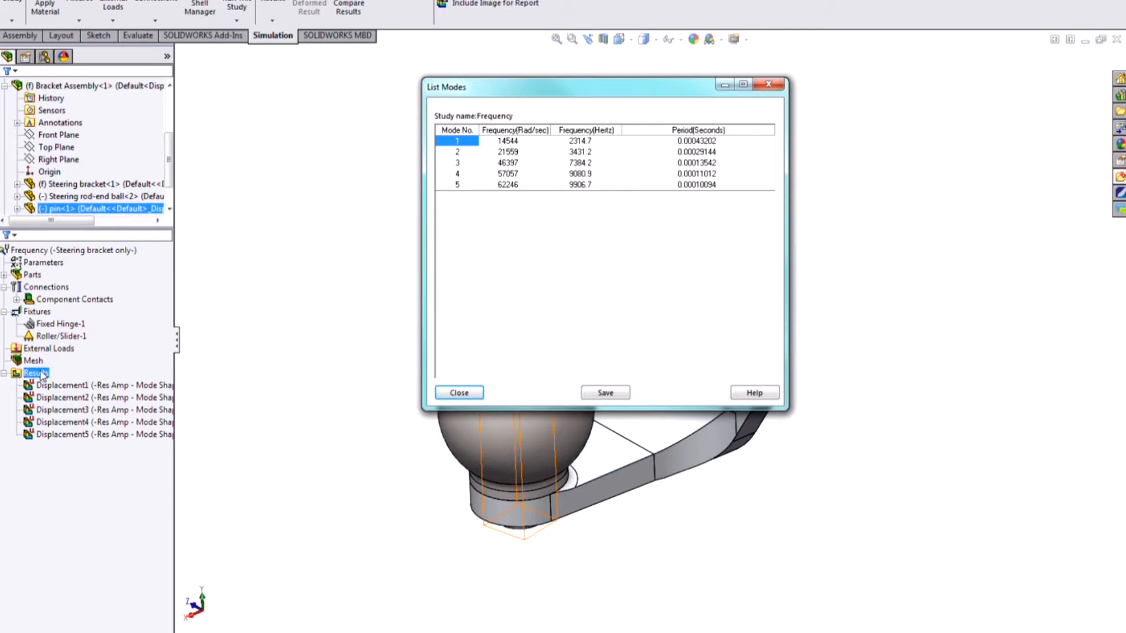
left_click(460, 393)
Create a frequency response graph of frequency versus mode number and examine it in an enlarged window
right_click(34, 374)
left_click(127, 415)
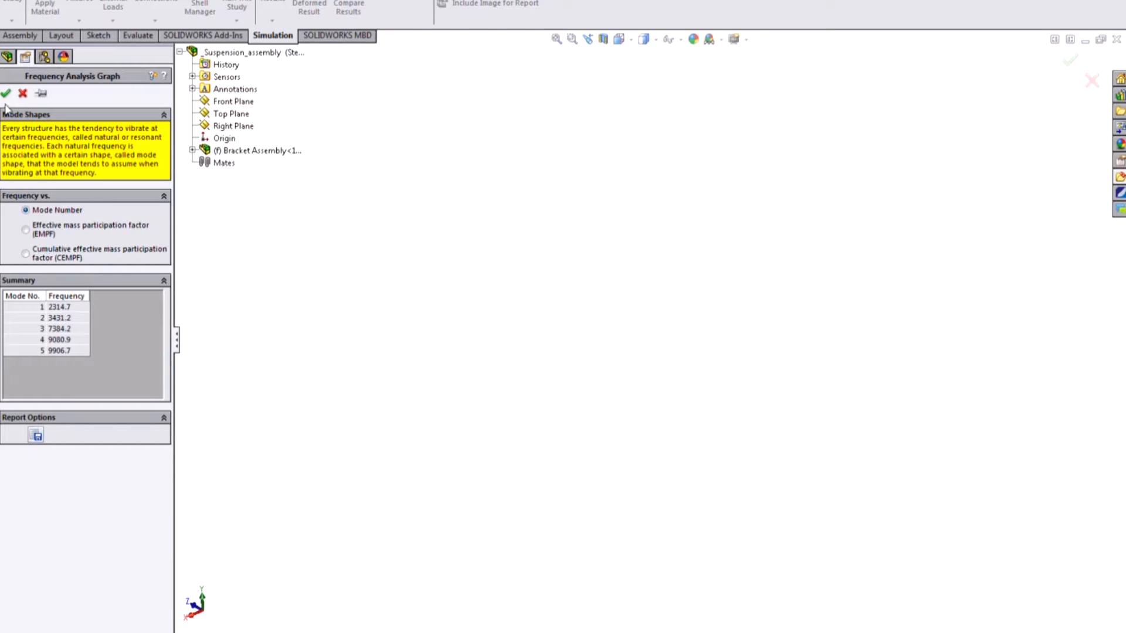
left_click(5, 94)
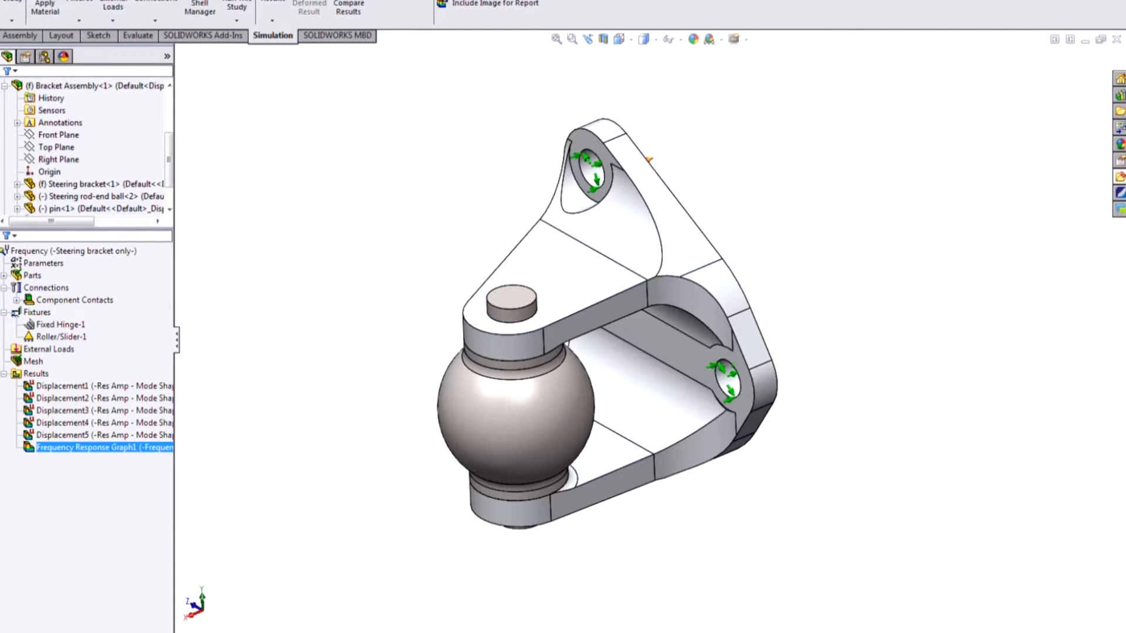
left_click_drag(638, 367, 965, 610)
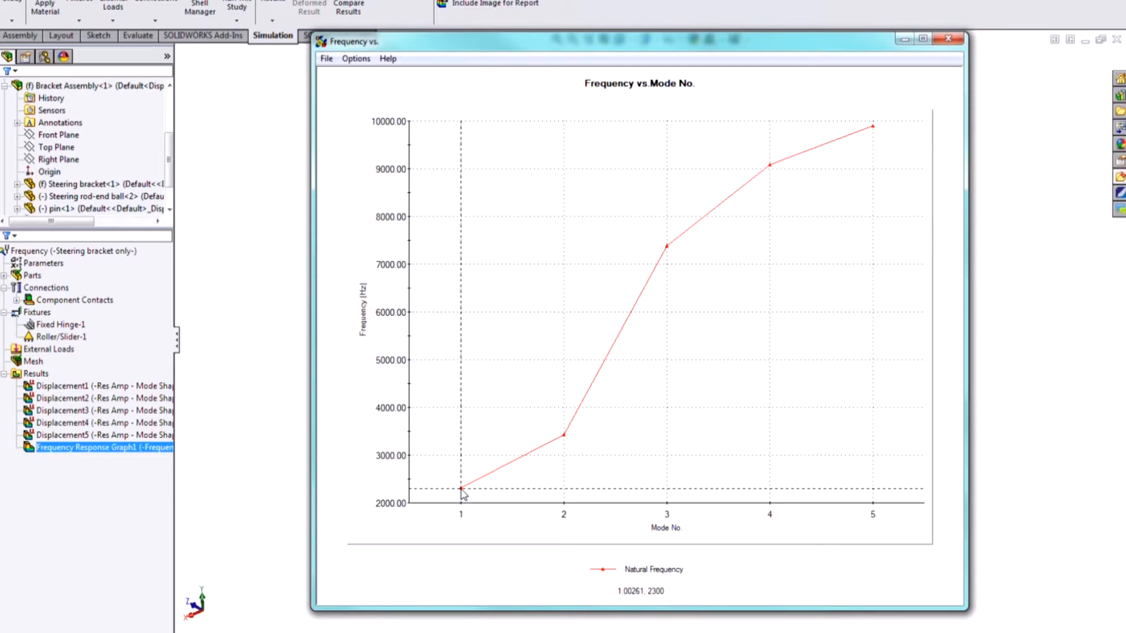
left_click(948, 40)
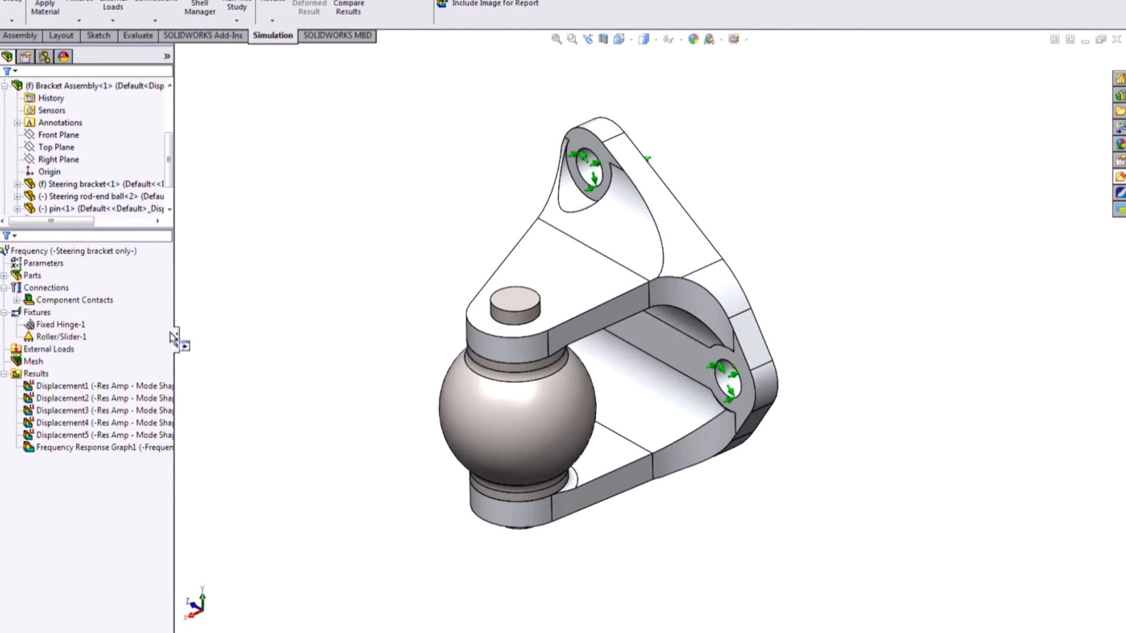
Show the Frequency study's Displacement1 plot and animate the first mode shape, viewing the motion from the side
double_click(99, 390)
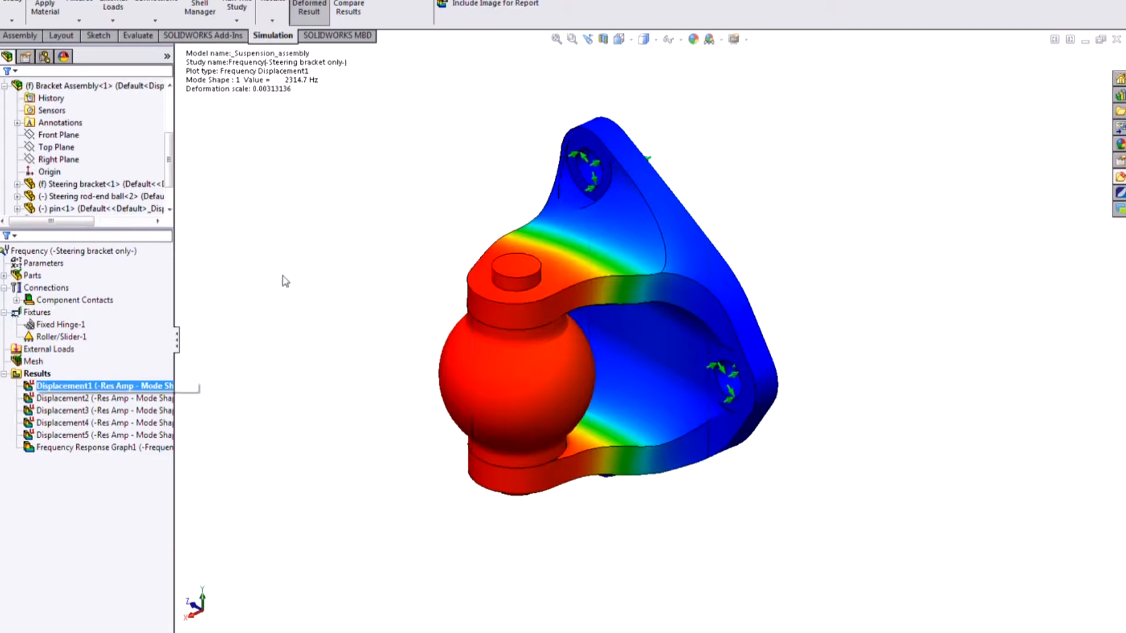
right_click(115, 388)
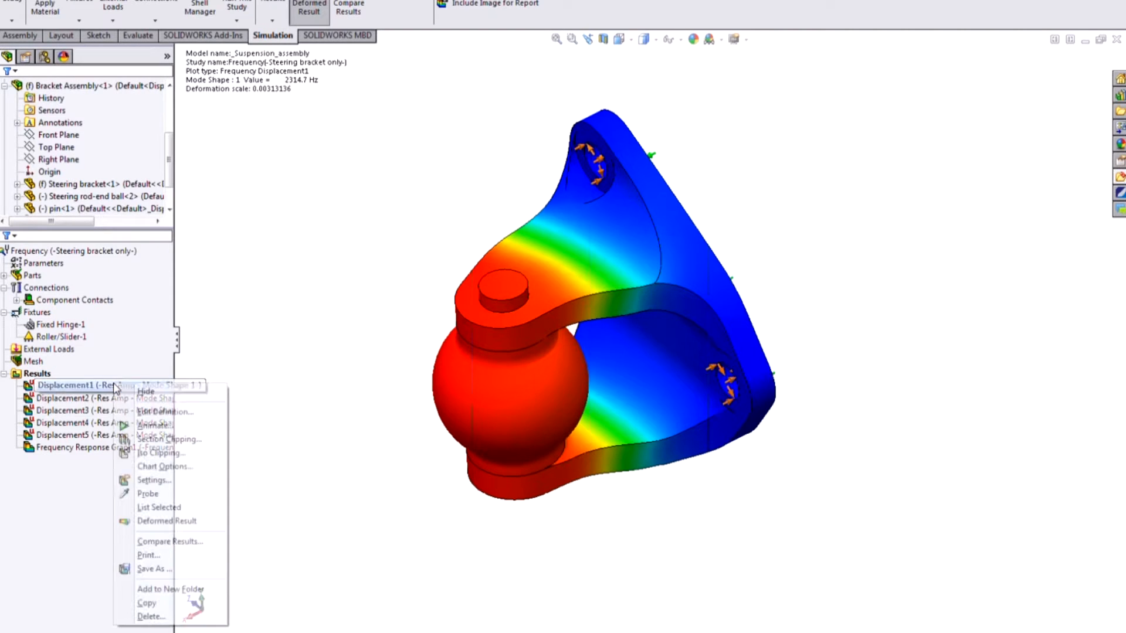
left_click(155, 430)
middle_click_drag(346, 378, 279, 313)
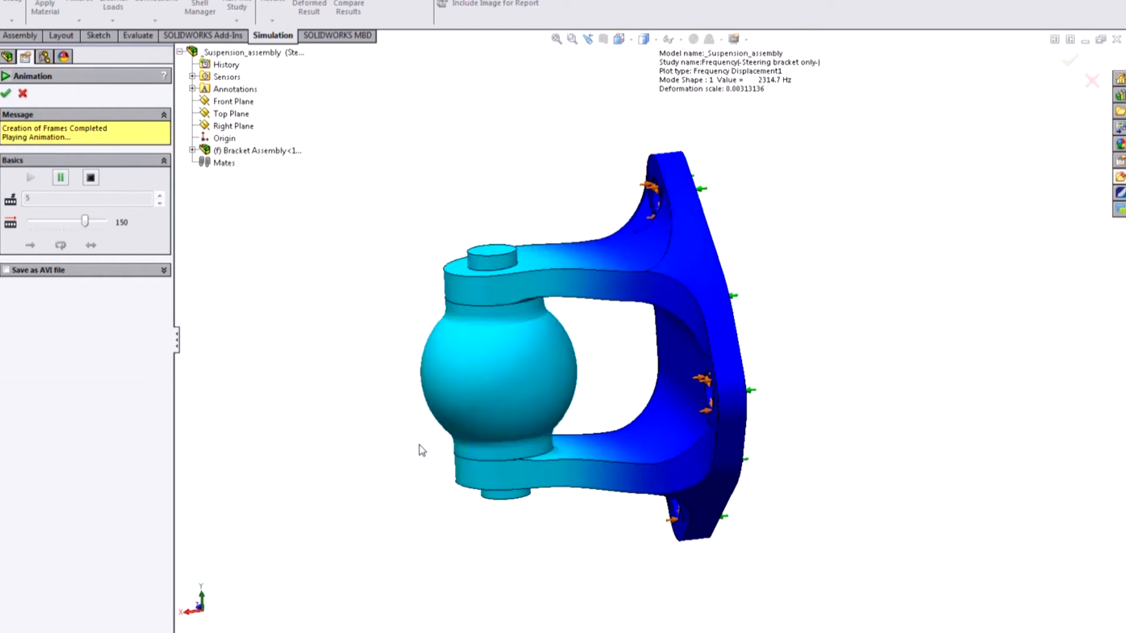
middle_click_drag(410, 433, 437, 479)
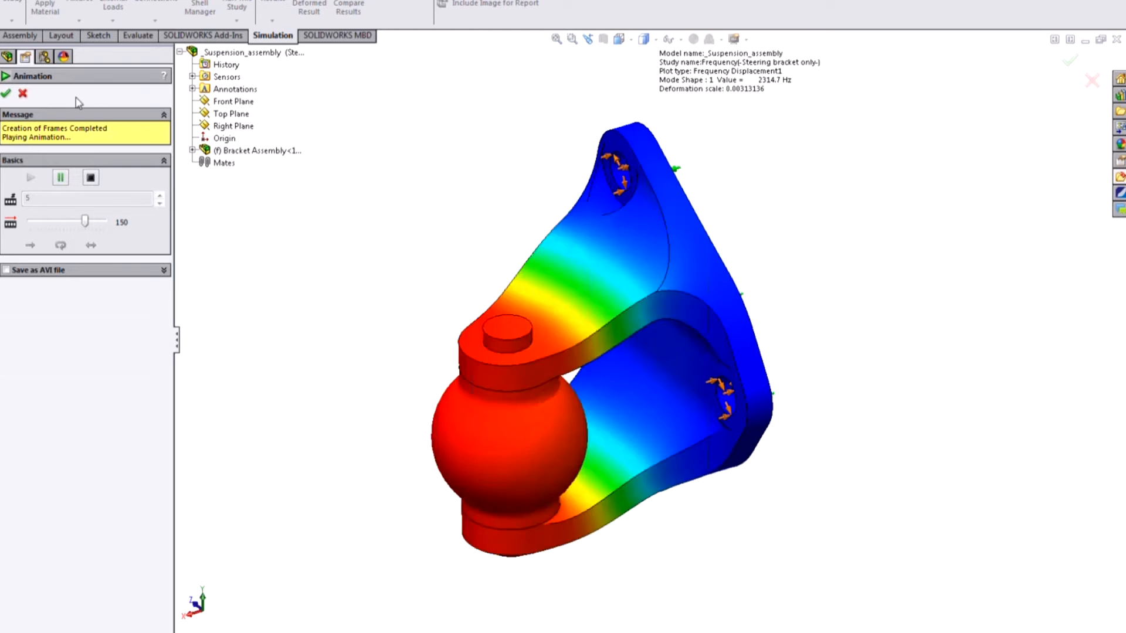
left_click(91, 177)
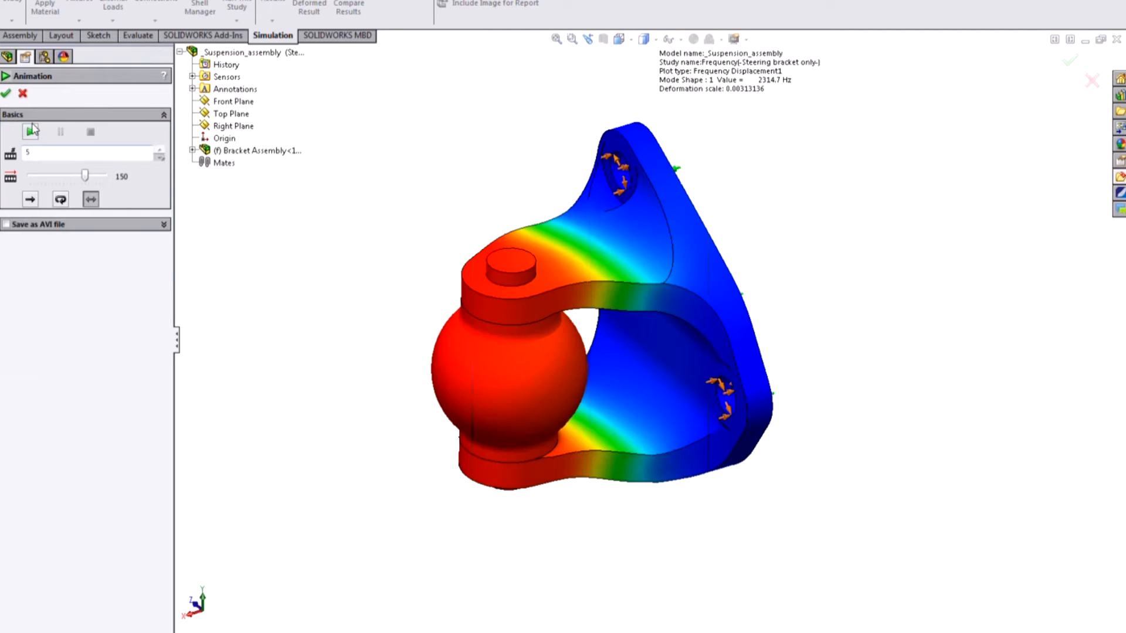
left_click(23, 93)
Examine the first mode shape from several angles and expand the Frequency study's list of parts
middle_click_drag(319, 269, 284, 186)
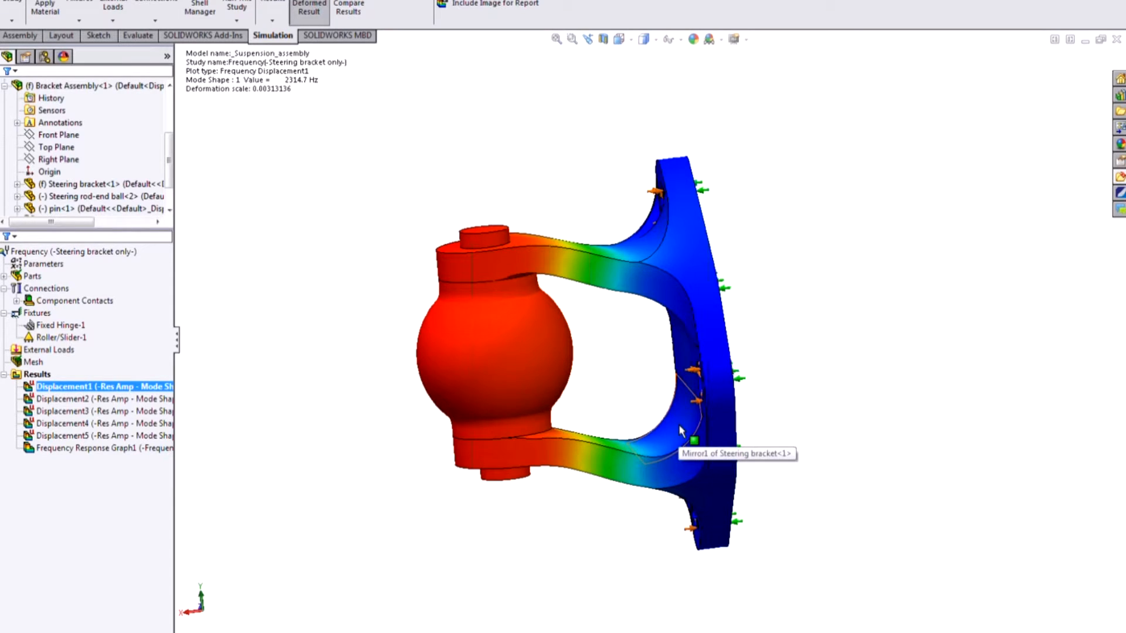
middle_click_drag(349, 530, 387, 591)
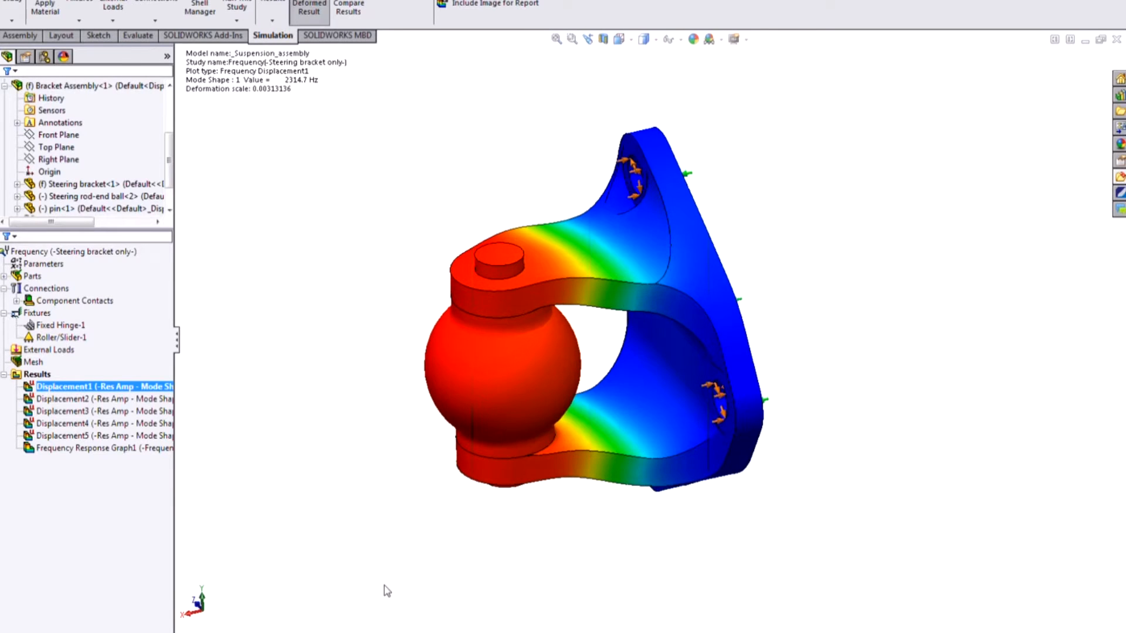
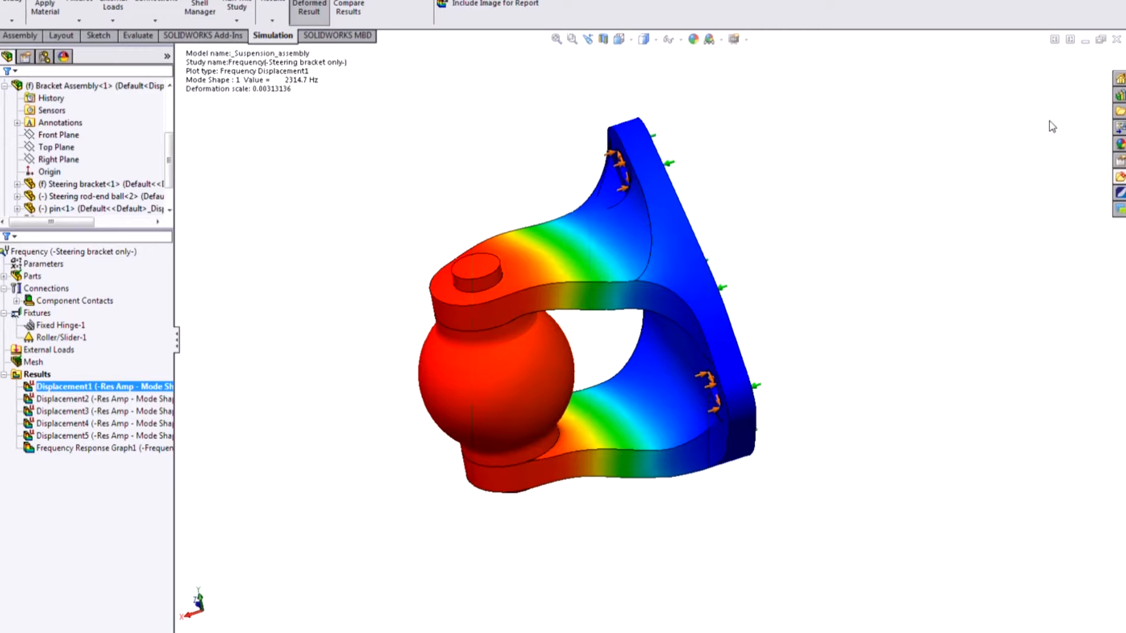
left_click(59, 315)
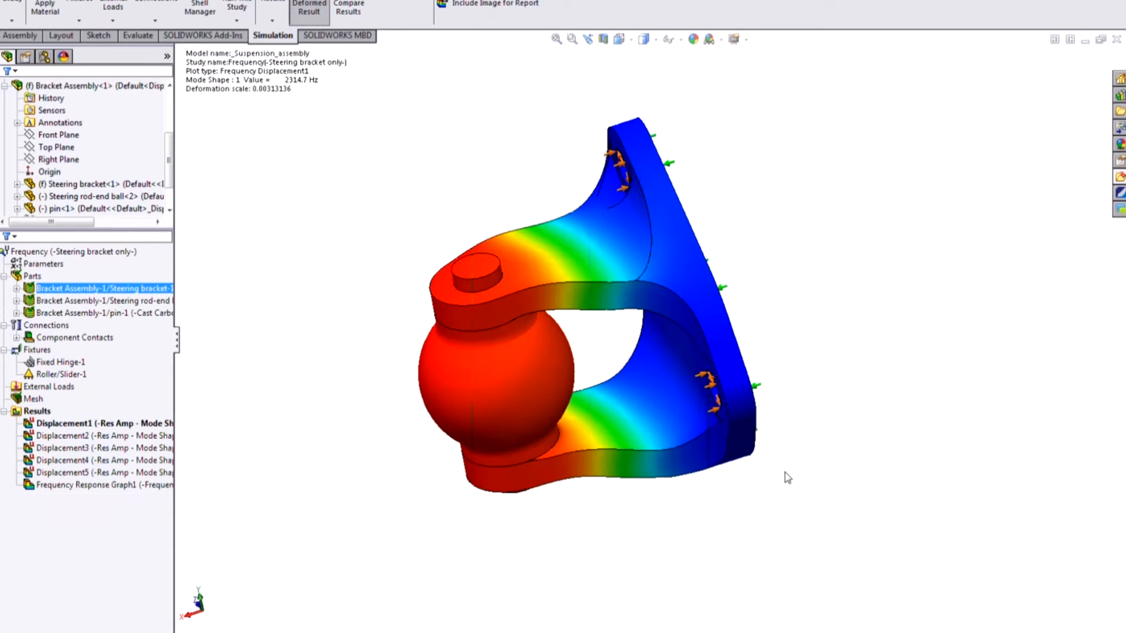
middle_click_drag(861, 499, 876, 516)
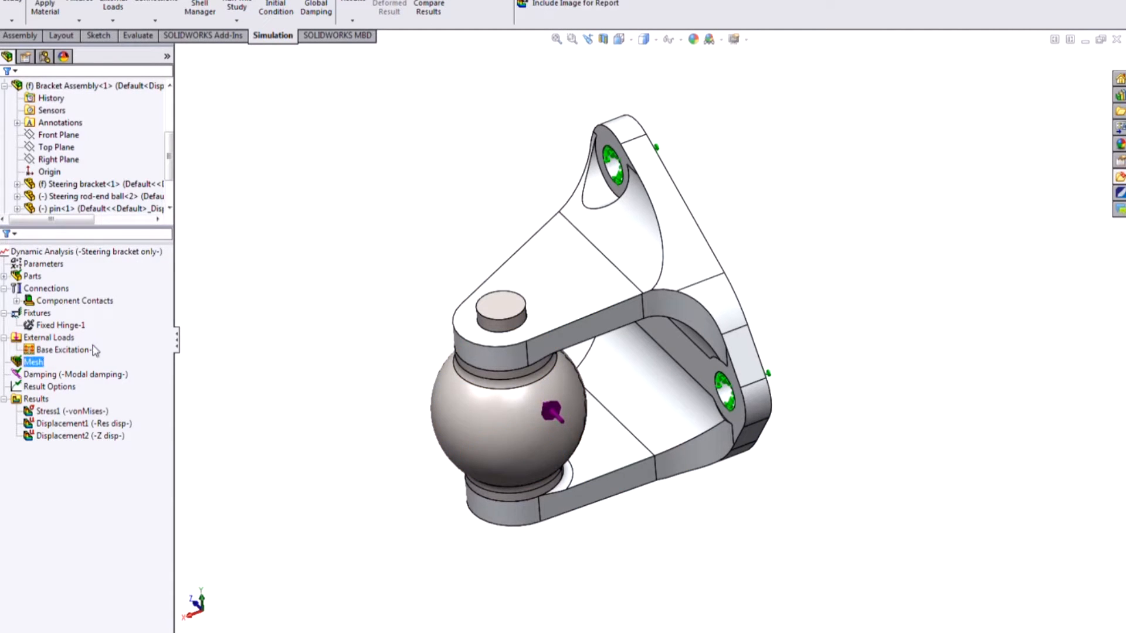
Review the Dynamic Analysis study's Base Excitation-1 definition and its acceleration time curve
left_click(44, 265)
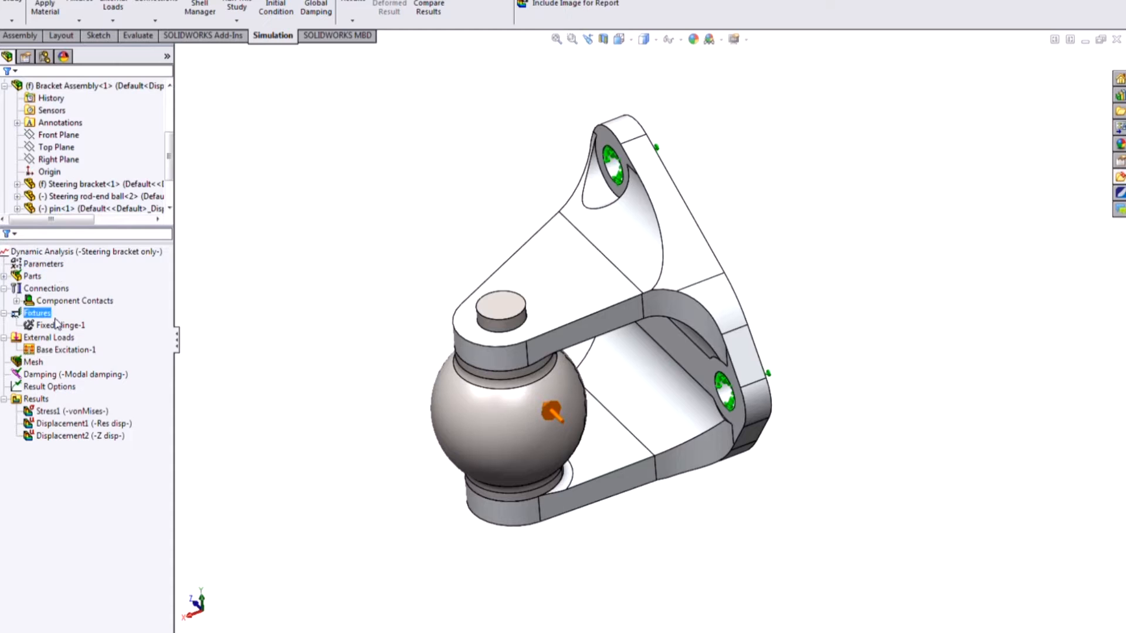
right_click(66, 350)
left_click(132, 405)
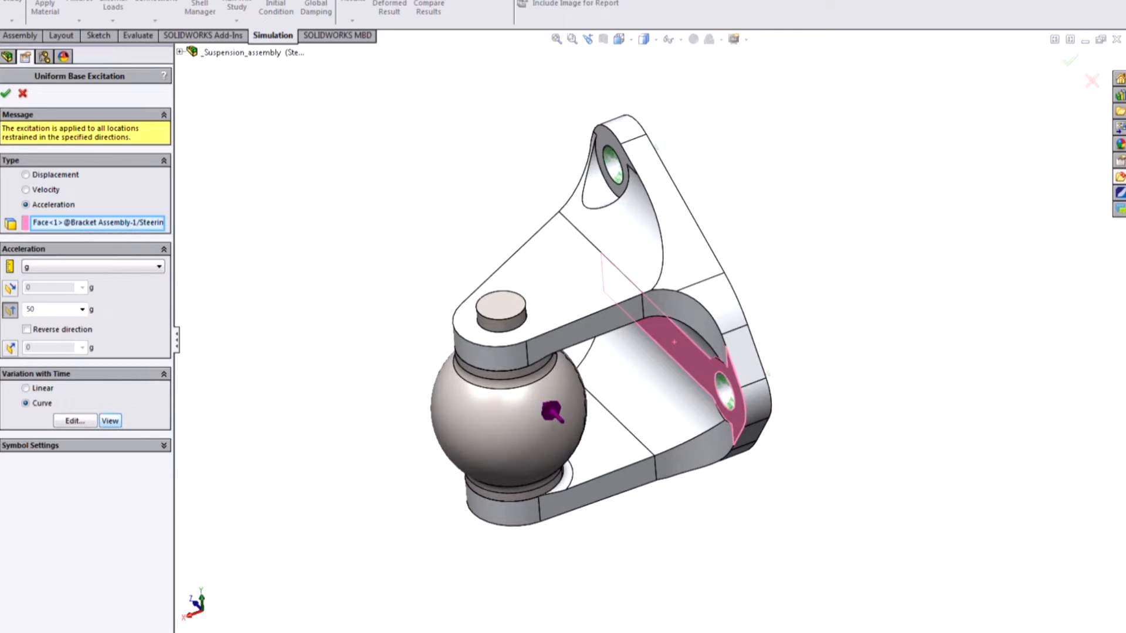
left_click_drag(0, 316, 265, 423)
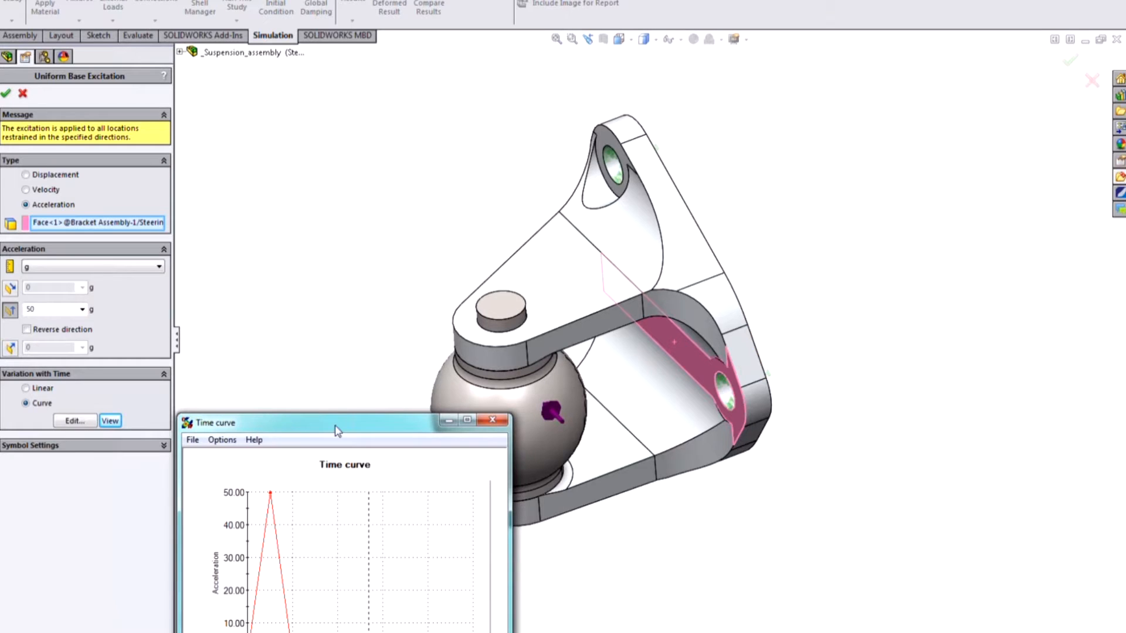
left_click_drag(337, 430, 404, 130)
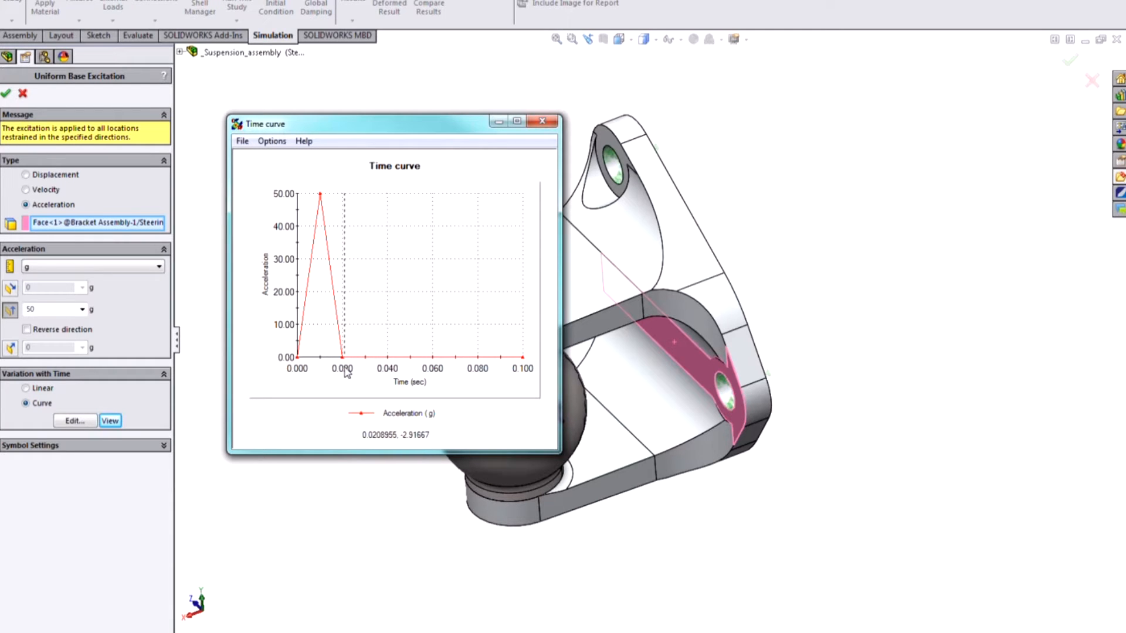
left_click(542, 121)
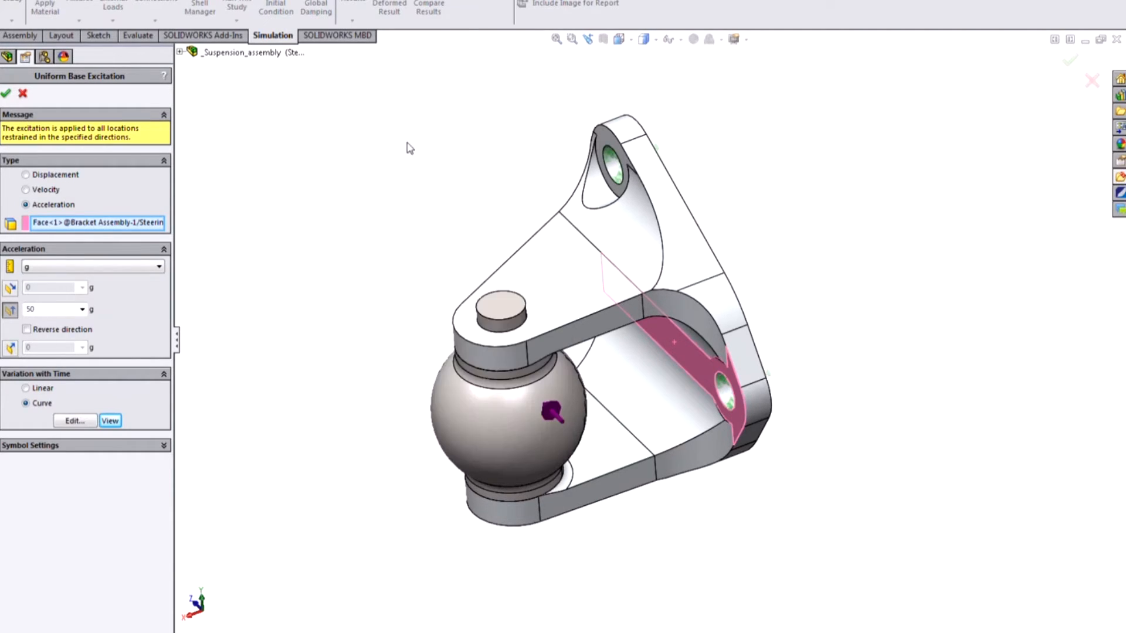
left_click(7, 95)
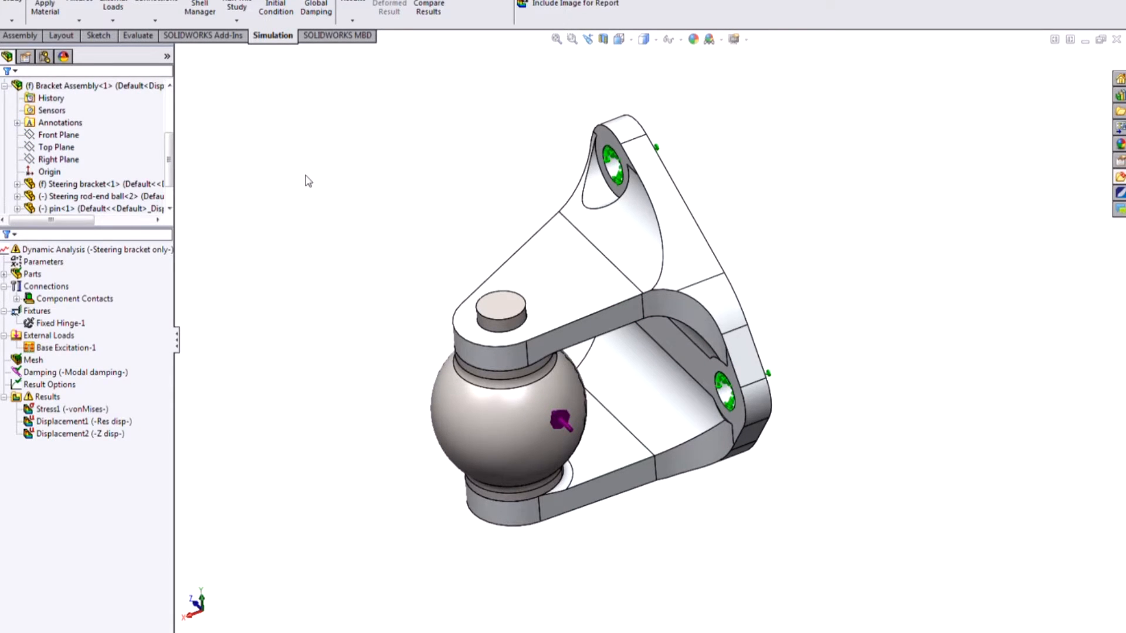
Show the Dynamic Analysis study's Displacement1 plot and animate the resultant displacement over time
double_click(82, 421)
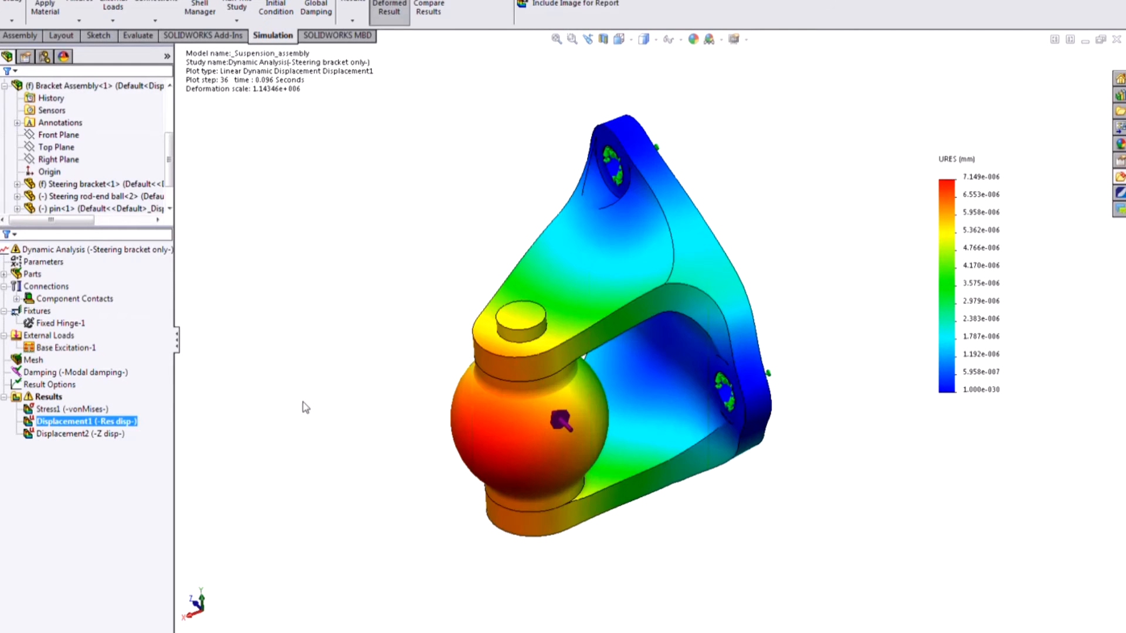
right_click(94, 421)
left_click(147, 465)
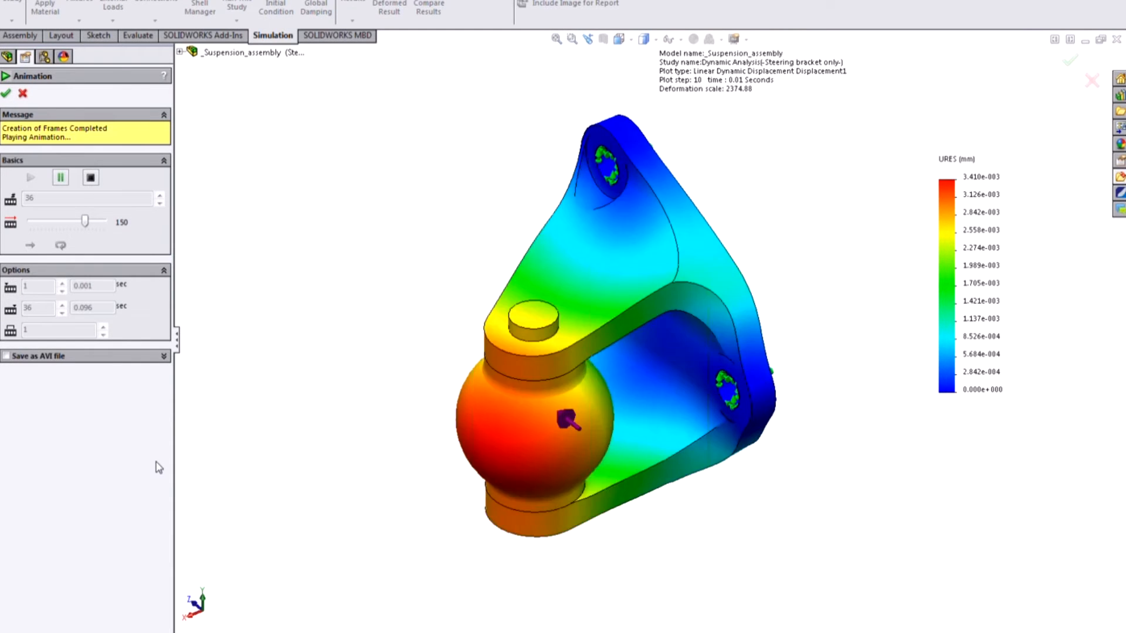
middle_click_drag(405, 543, 407, 515)
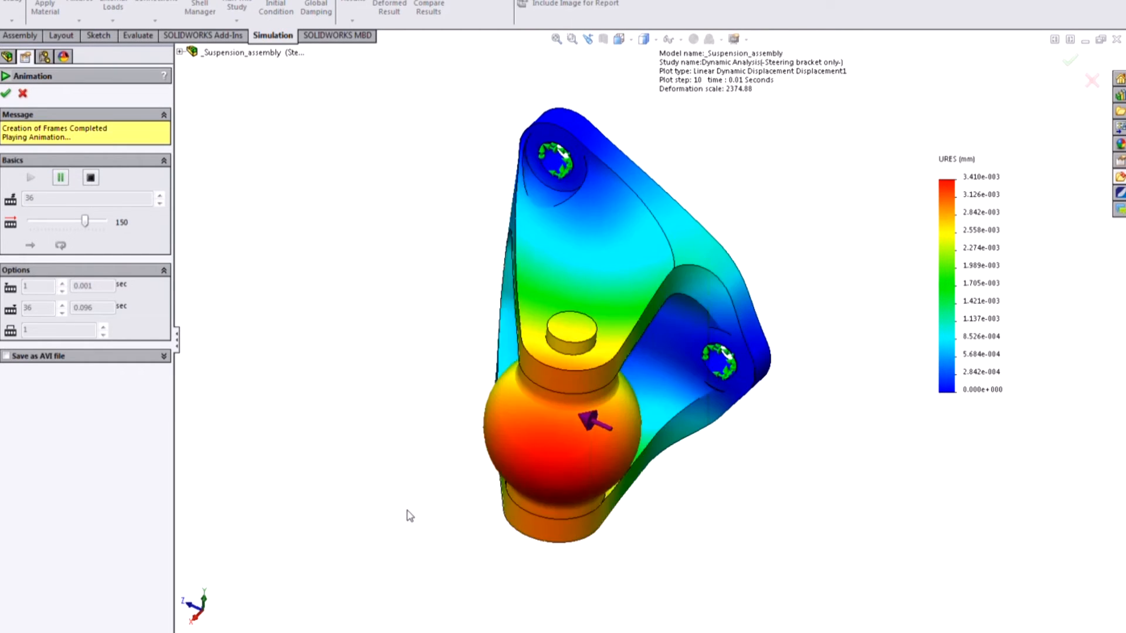
left_click(22, 93)
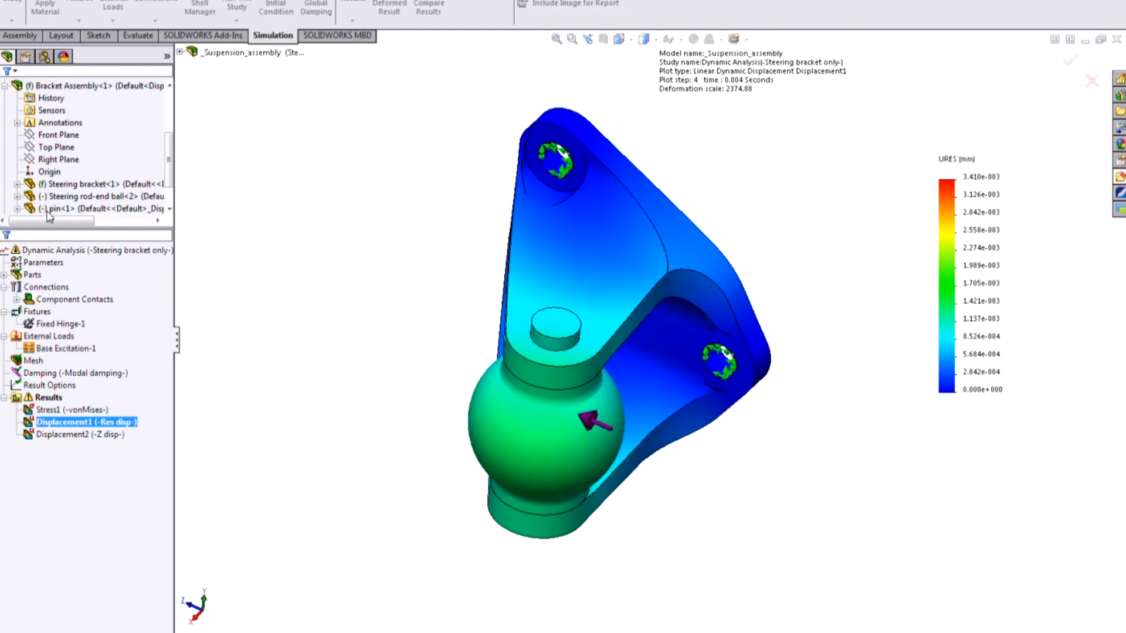
Show the Dynamic Analysis study's Stress1 plot and animate it, examining the von Mises stress around the bracket up close
double_click(57, 410)
right_click(61, 412)
left_click(76, 452)
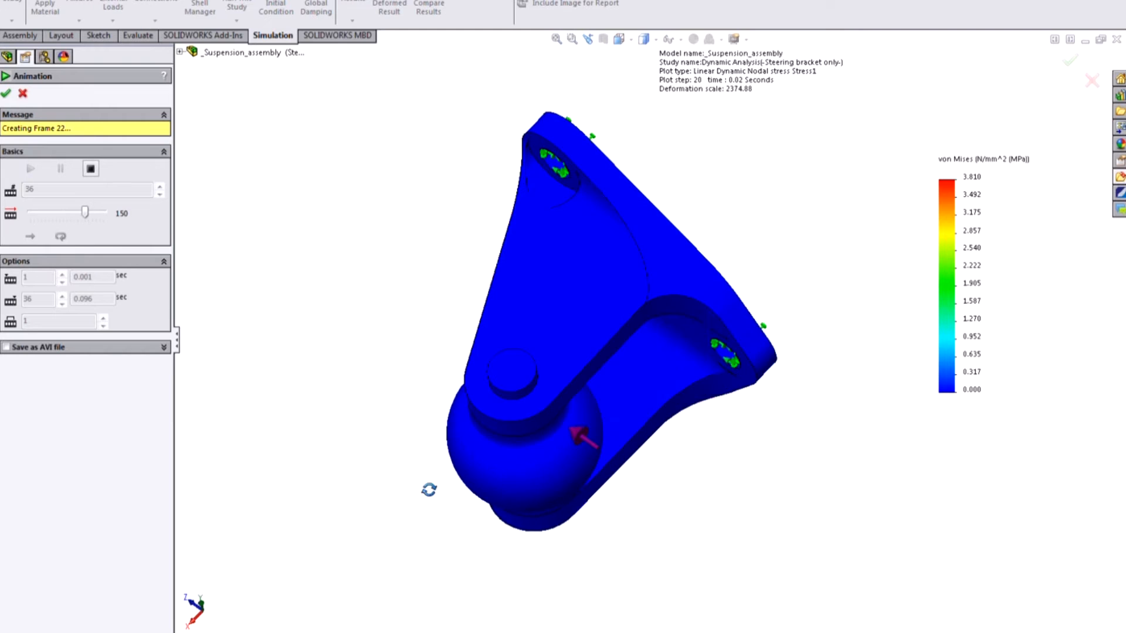
scroll(563, 488, "down", 3)
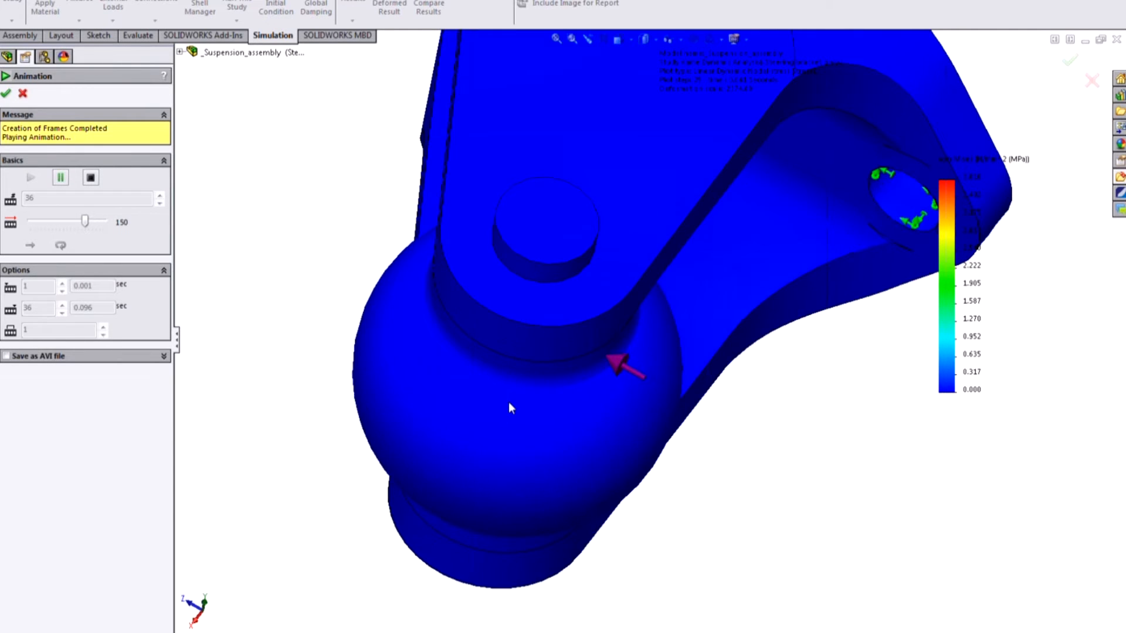
scroll(671, 395, "up", 5)
middle_click_drag(671, 395, 655, 305)
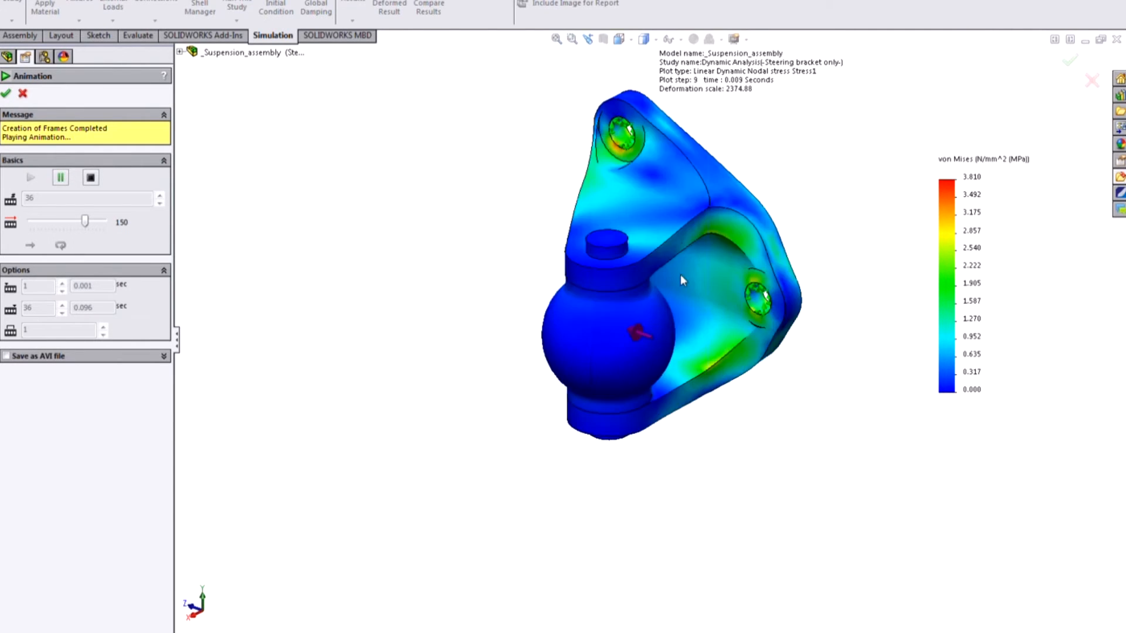
scroll(681, 246, "down", 6)
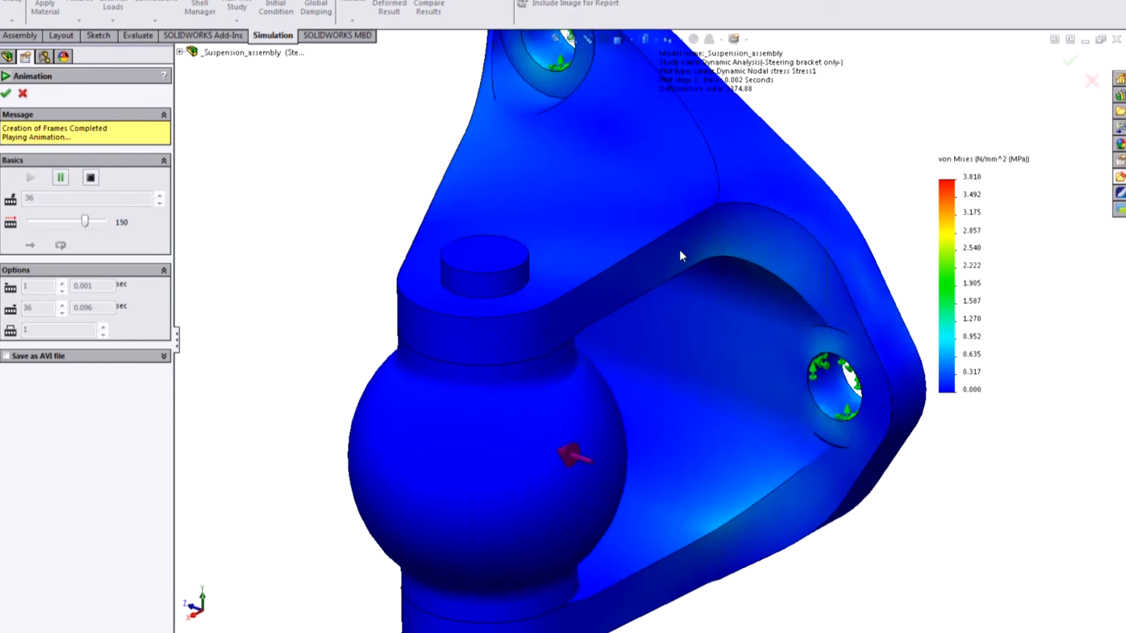
scroll(680, 250, "up", 3)
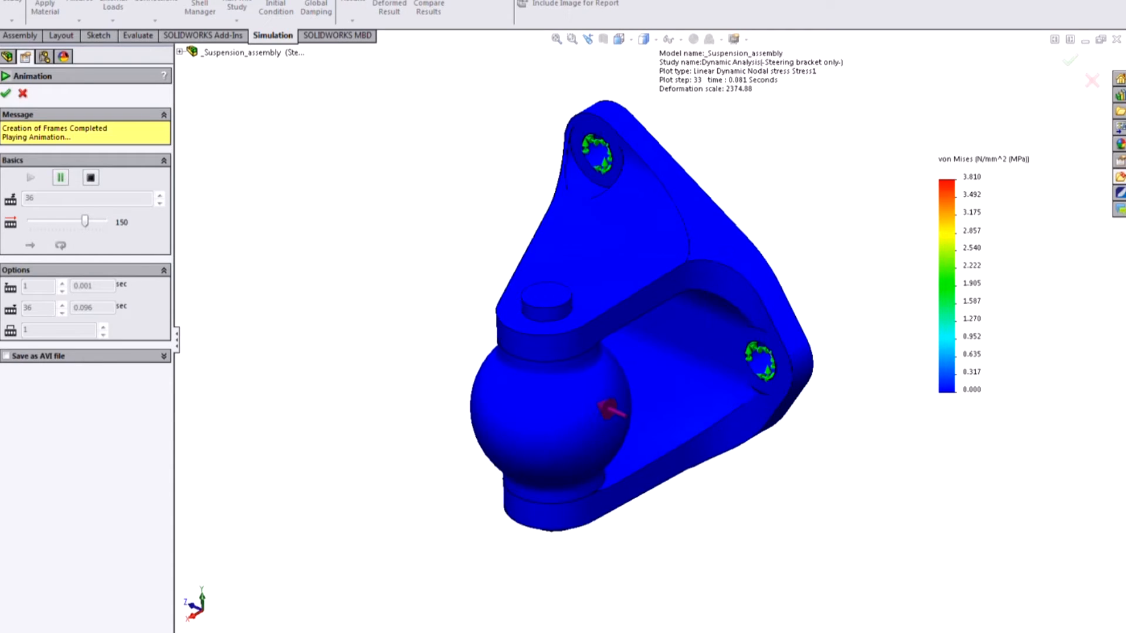
Close the stress animation, show the Dynamic Analysis study's Displacement1 plot and probe the displacement at a point on the rod-end ball
left_click(23, 93)
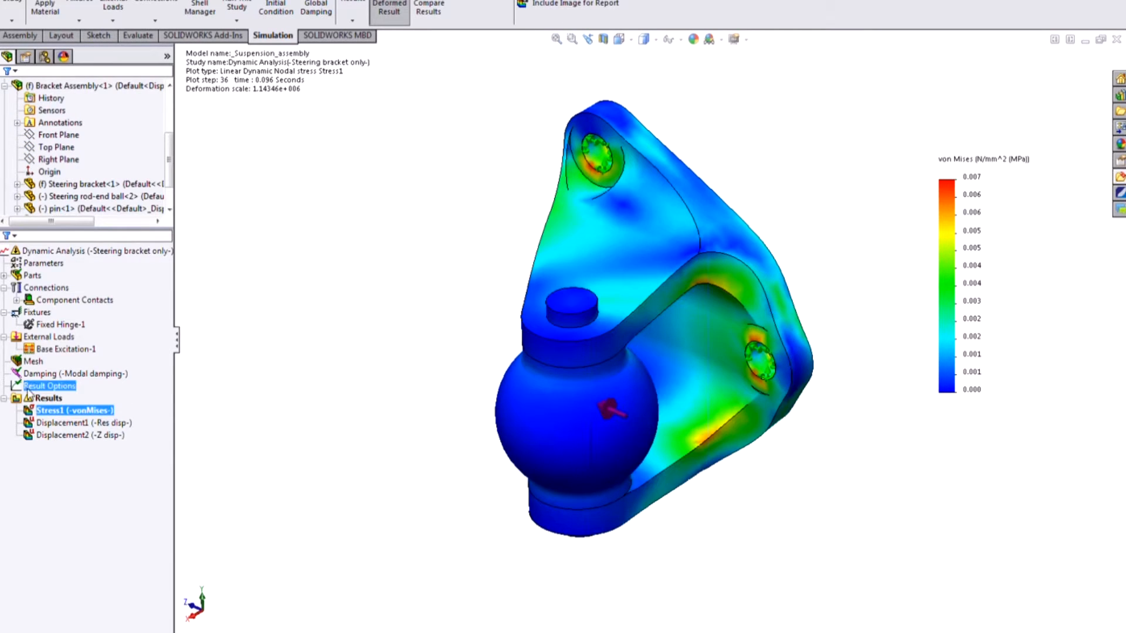
right_click(53, 397)
left_click(286, 382)
double_click(65, 424)
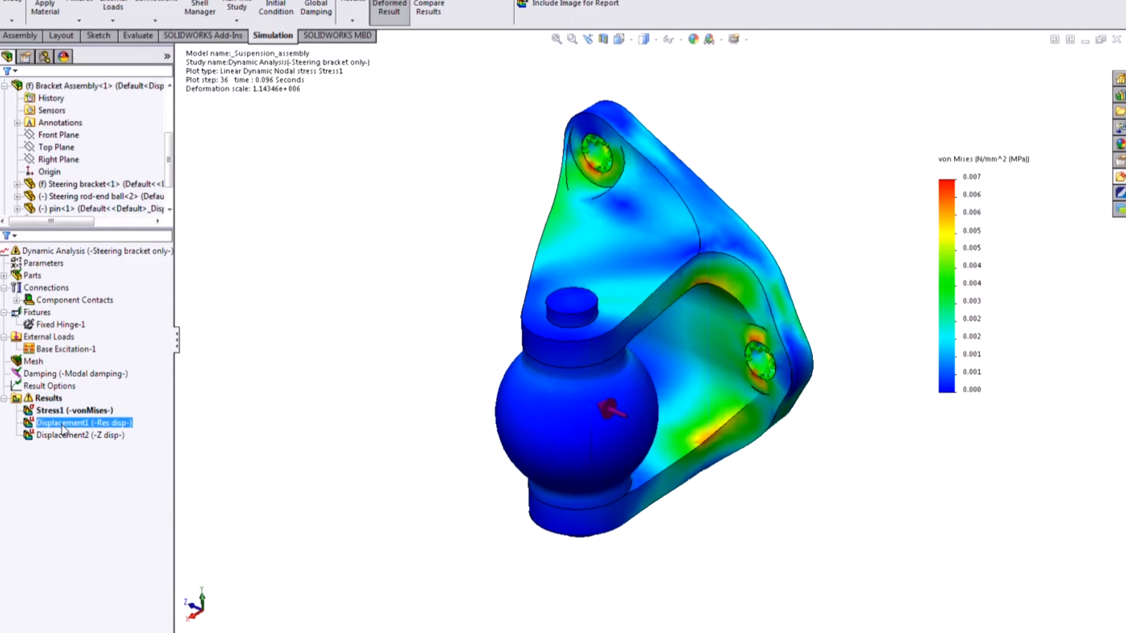
right_click(63, 424)
left_click(96, 535)
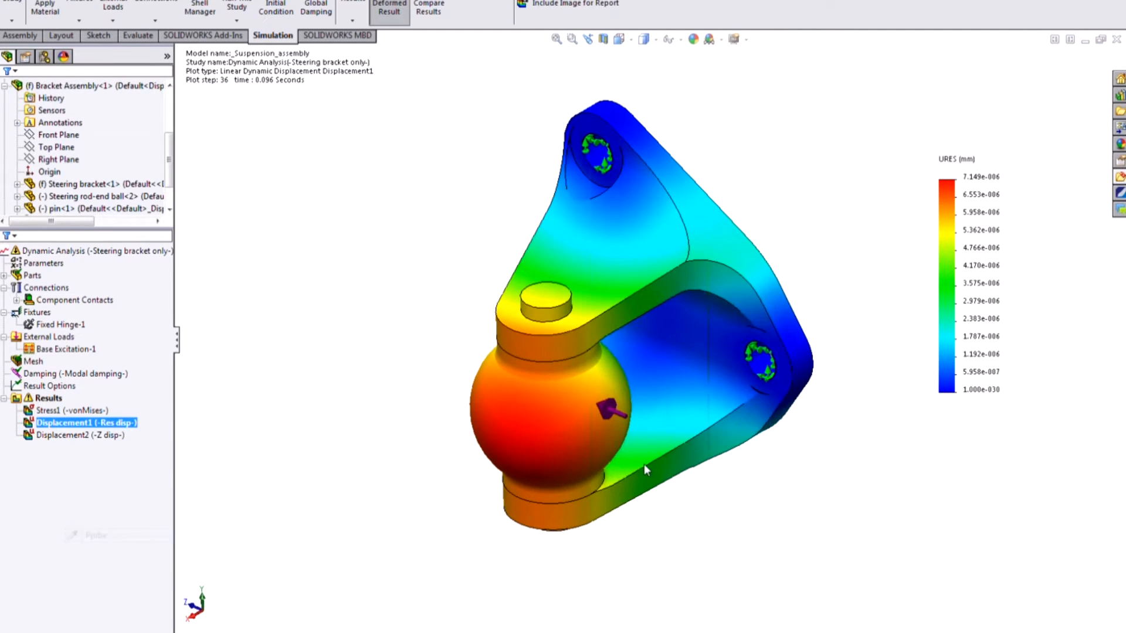
left_click(517, 427)
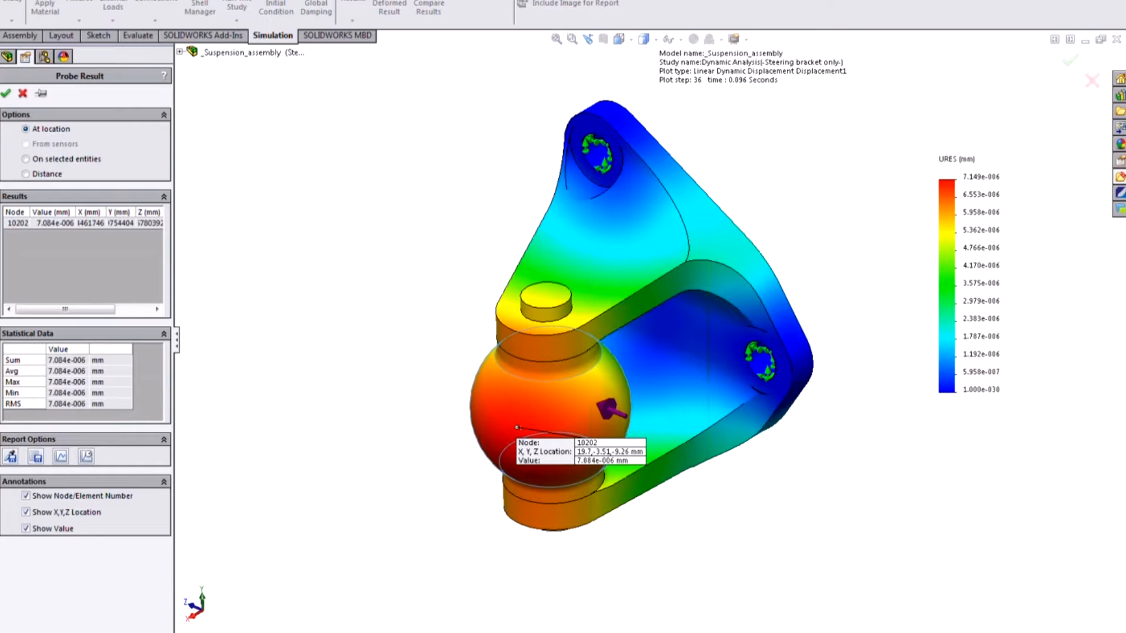
Graph the probed node's displacement response over time, enlarge the graph to examine it, and close the graph and probe
left_click_drag(3, 52, 504, 56)
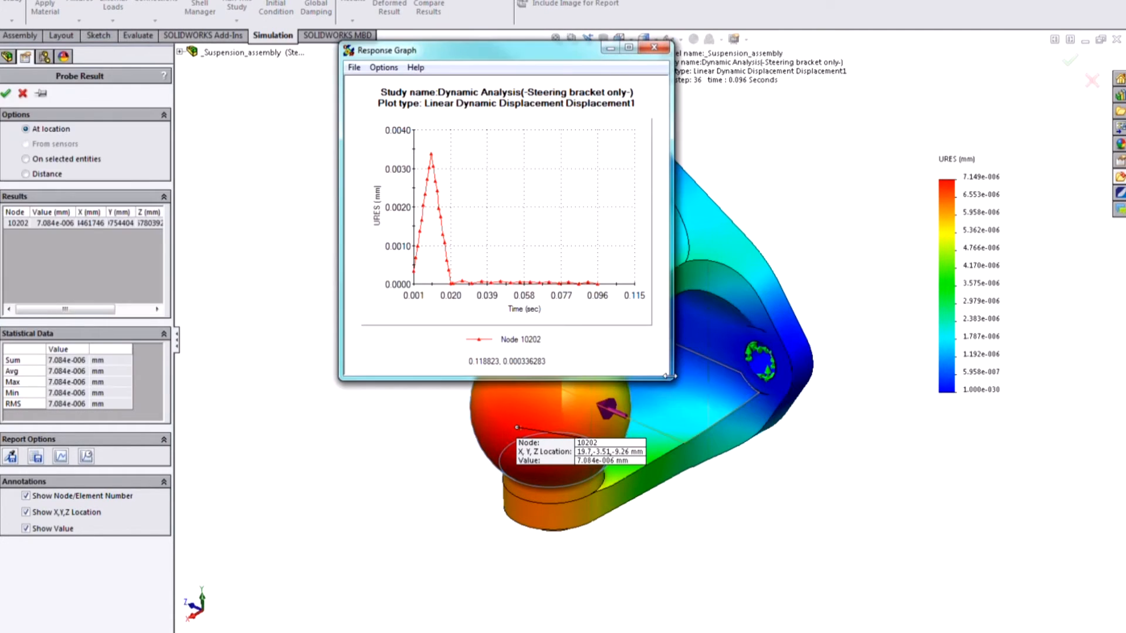
left_click_drag(674, 382, 836, 559)
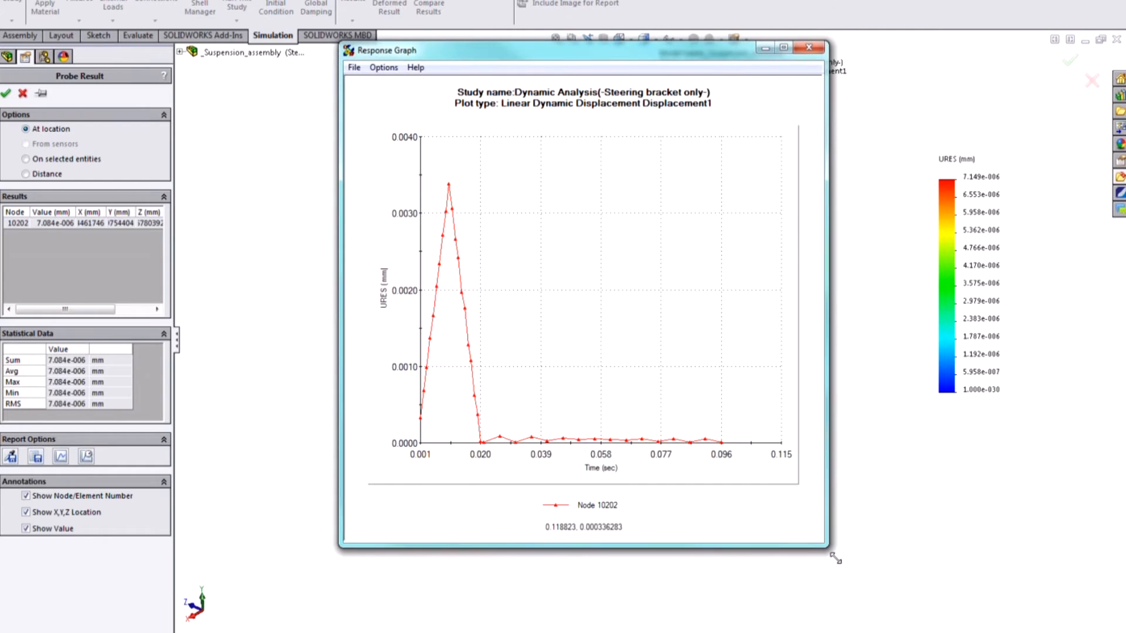
left_click_drag(835, 602, 894, 617)
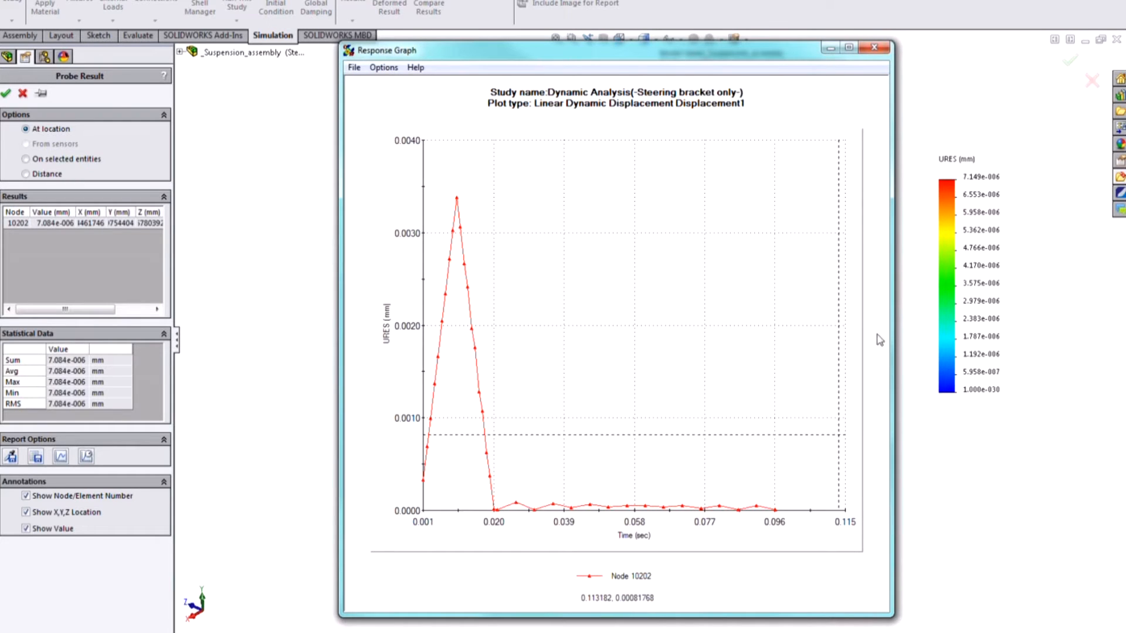
left_click(885, 52)
left_click(22, 93)
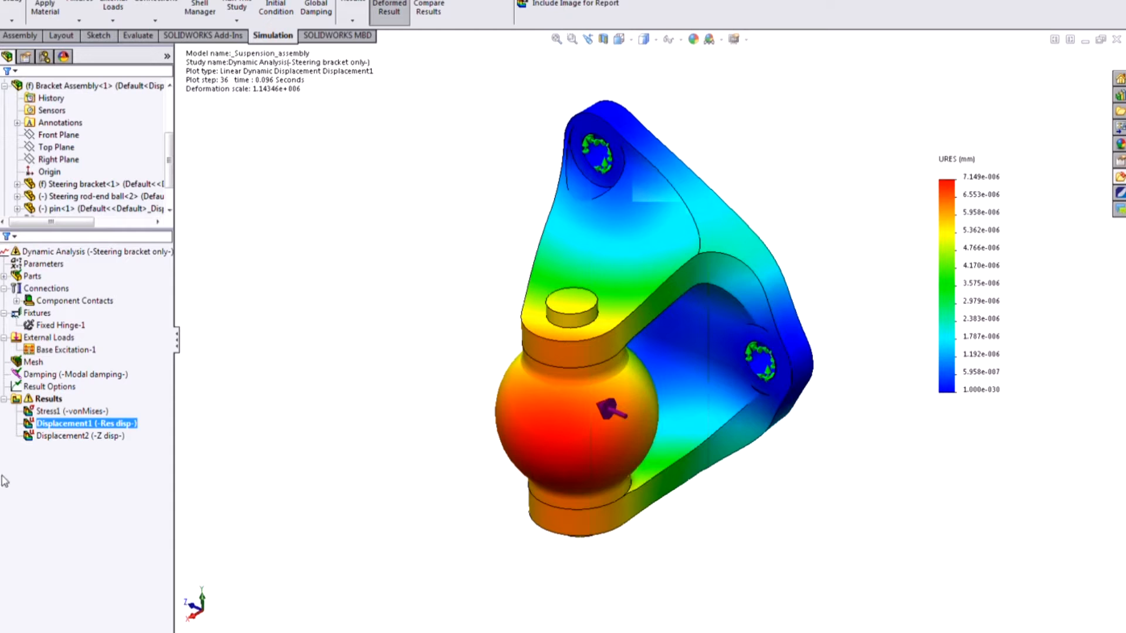
Open the Pen Complete assembly and view its clip flange
left_click(277, 3)
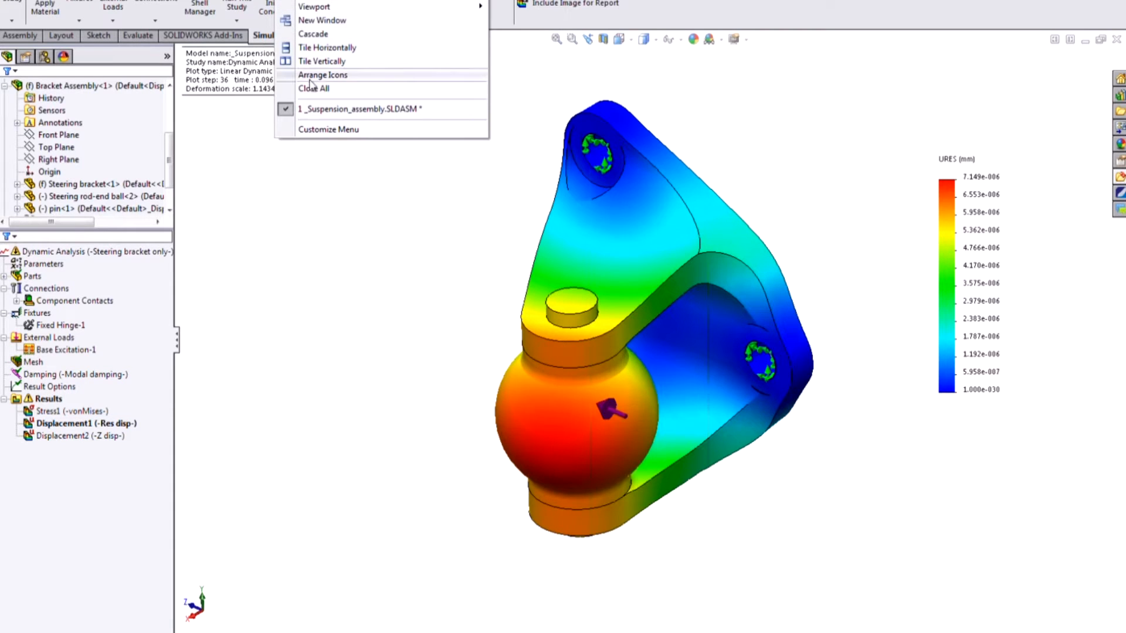
left_click(308, 2)
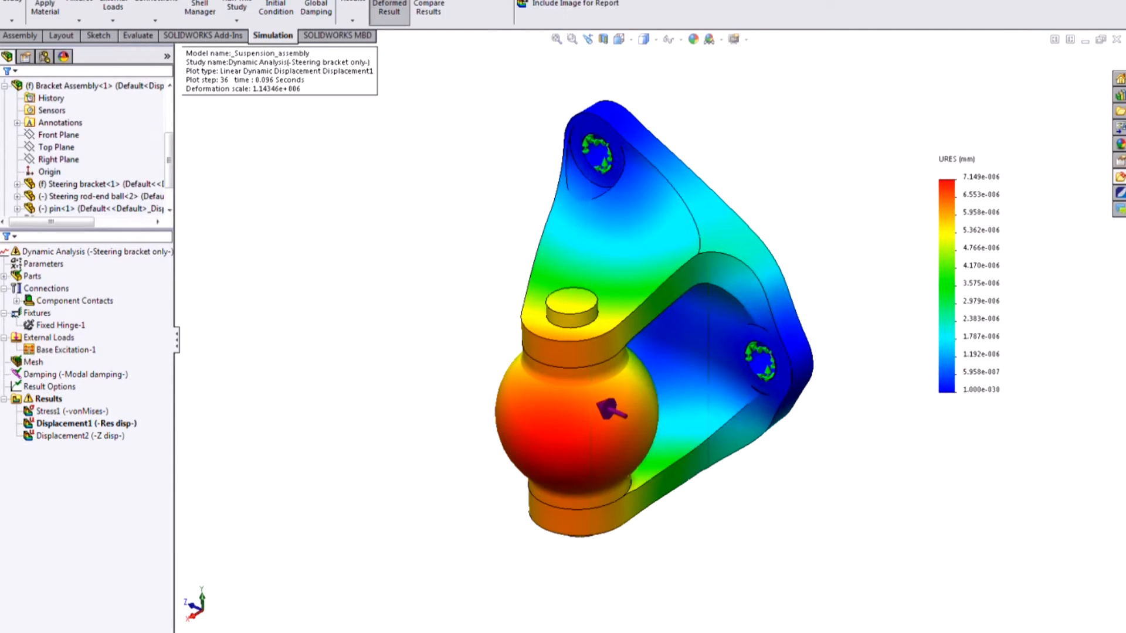
left_click(105, 2)
left_click(146, 337)
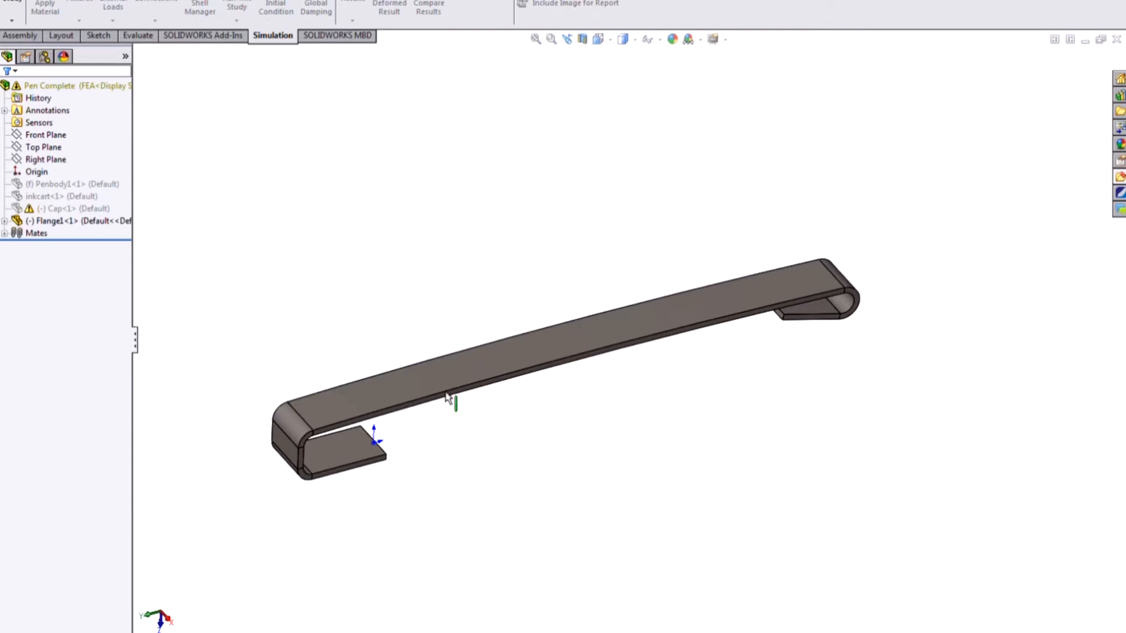
middle_click_drag(780, 393, 779, 424)
Run the Linear Static study of the pen clip, choosing to solve it with small displacement
right_click(77, 249)
left_click(108, 269)
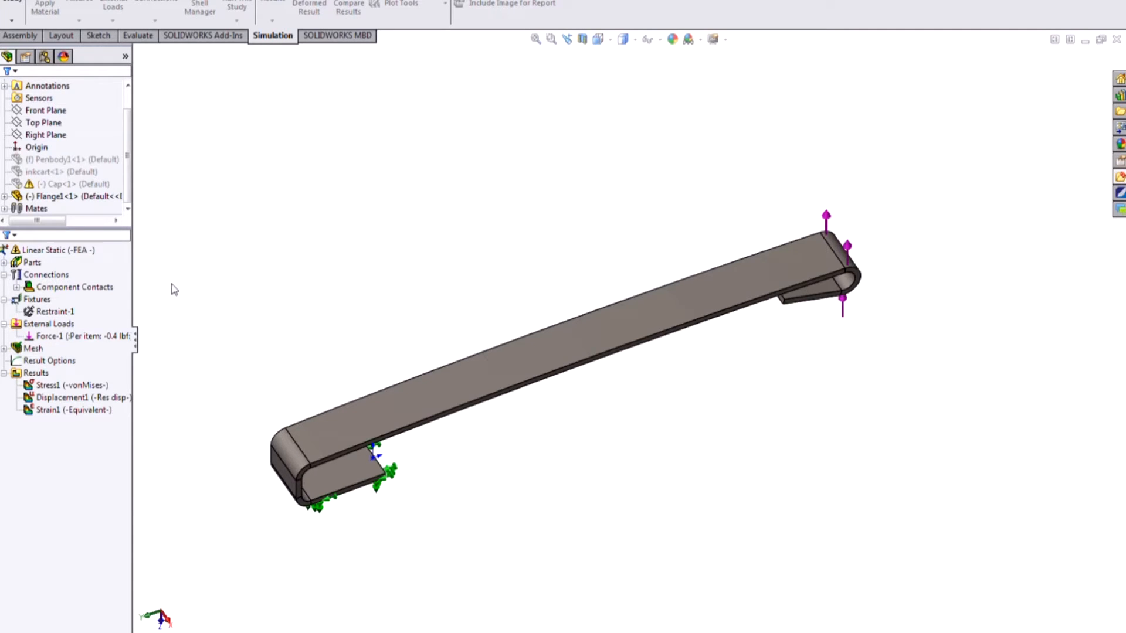
left_click(564, 351)
left_click(71, 251)
right_click(70, 251)
left_click(656, 252)
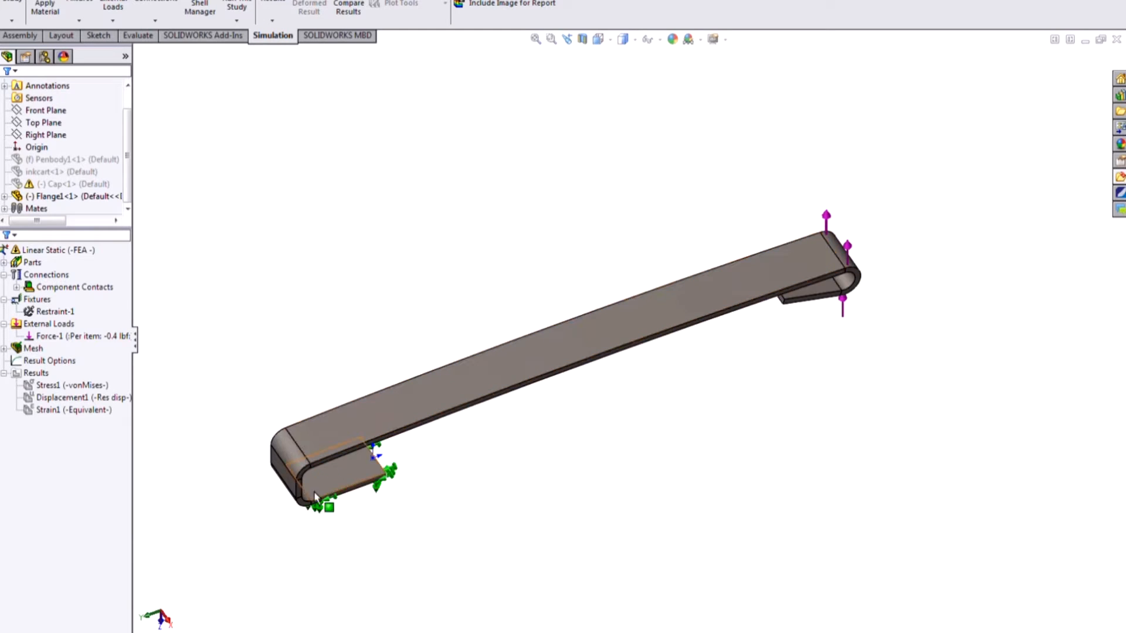
right_click(80, 248)
left_click(110, 266)
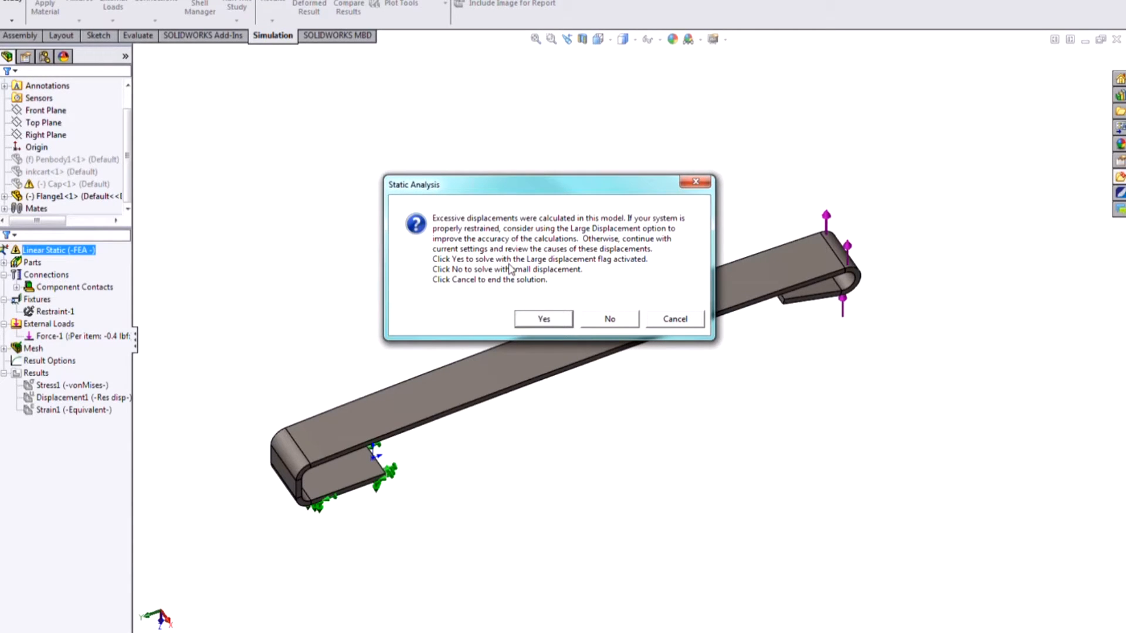
left_click(613, 319)
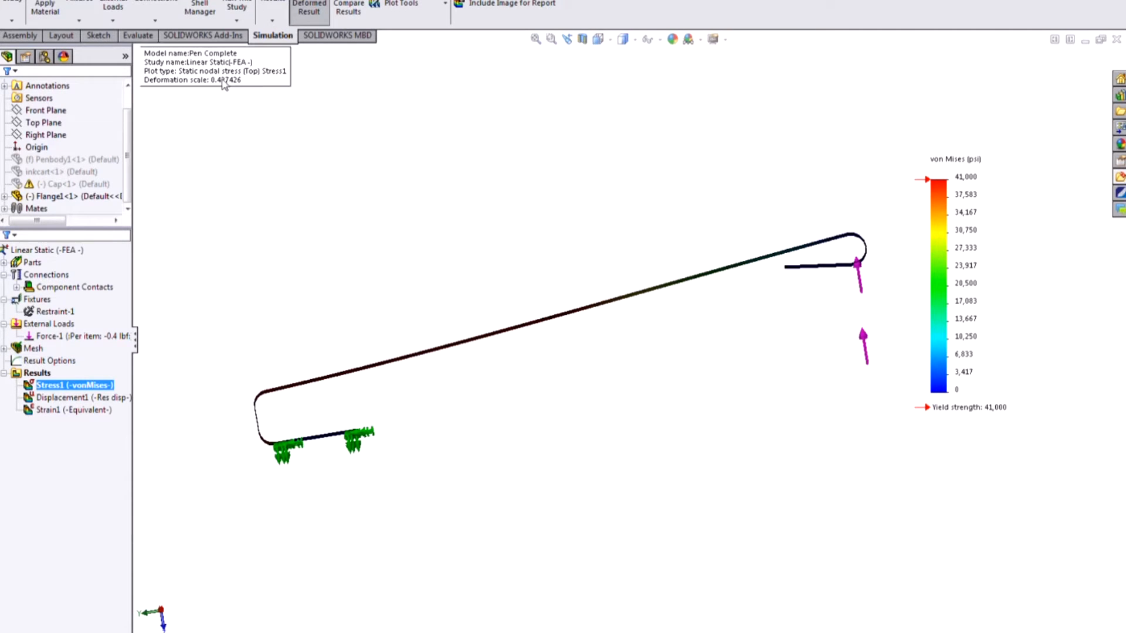
Set the Linear Static stress plot to true deformation scale and examine the bent clip from several angles
double_click(221, 78)
left_click(27, 315)
left_click(6, 94)
middle_click_drag(506, 404, 729, 458)
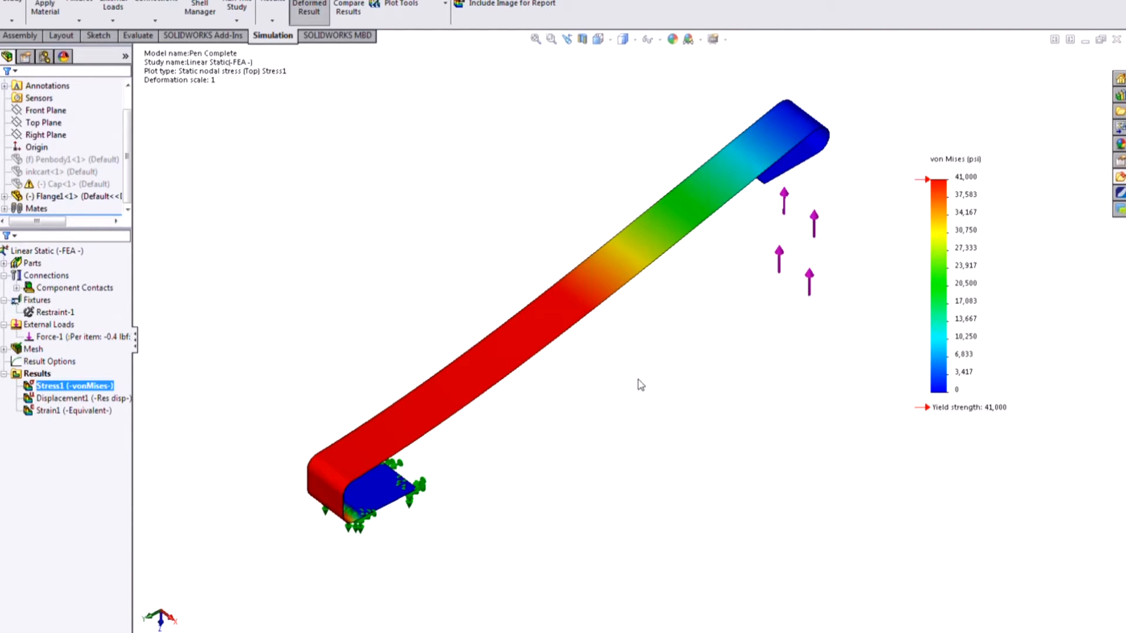
middle_click_drag(792, 581, 744, 581)
Switch to the Linear Material study, run it and examine the clip's von Mises stress as the load builds
left_click(58, 249)
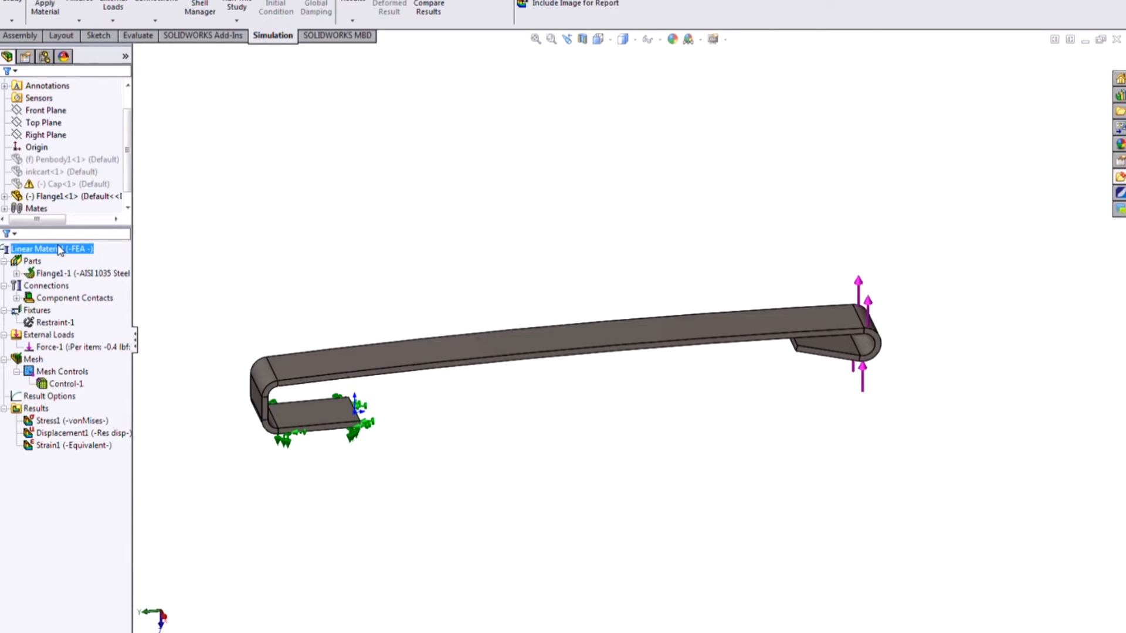
right_click(58, 248)
left_click(94, 251)
middle_click_drag(551, 451, 797, 420)
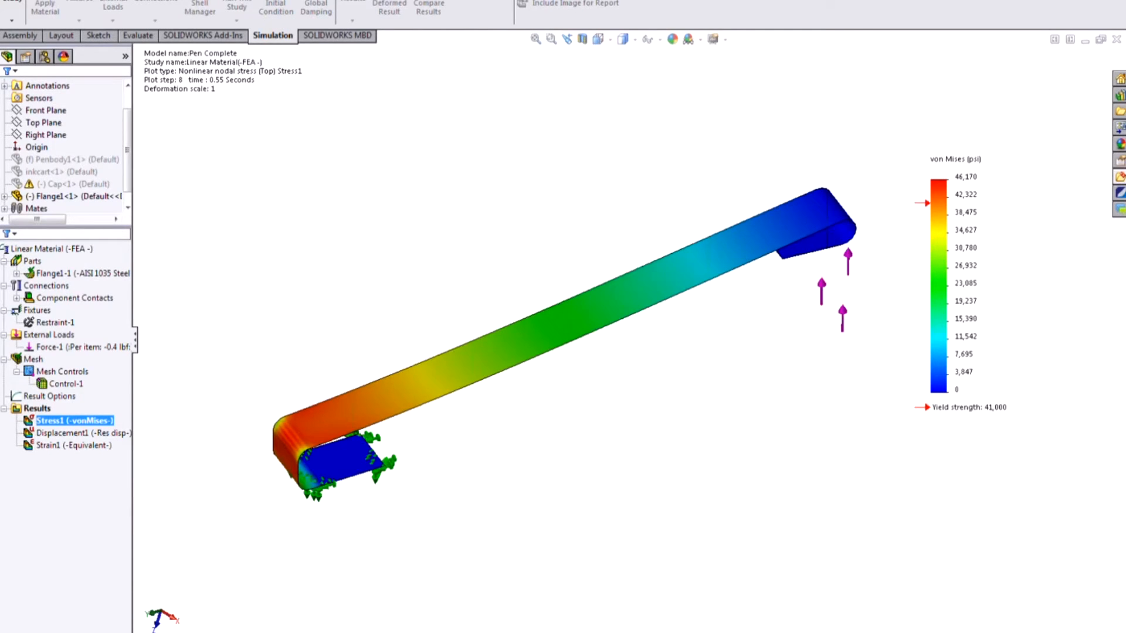
left_click_drag(614, 288, 656, 452)
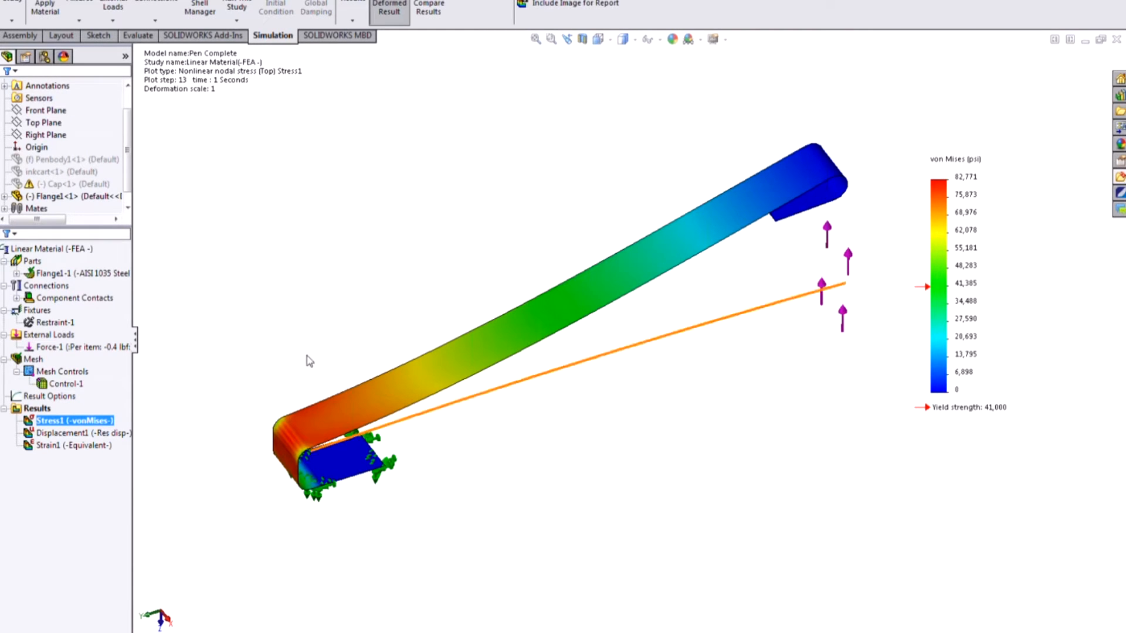
Animate the Linear Material study's Stress1 plot, examine the deforming clip from several angles and close the animation
right_click(83, 425)
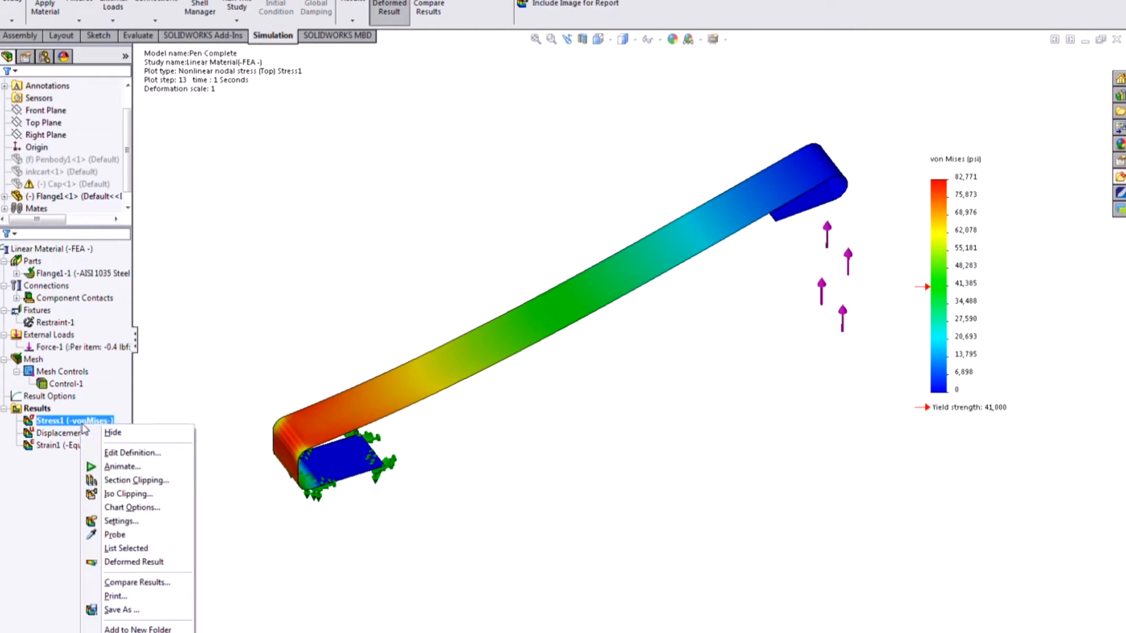
left_click(126, 468)
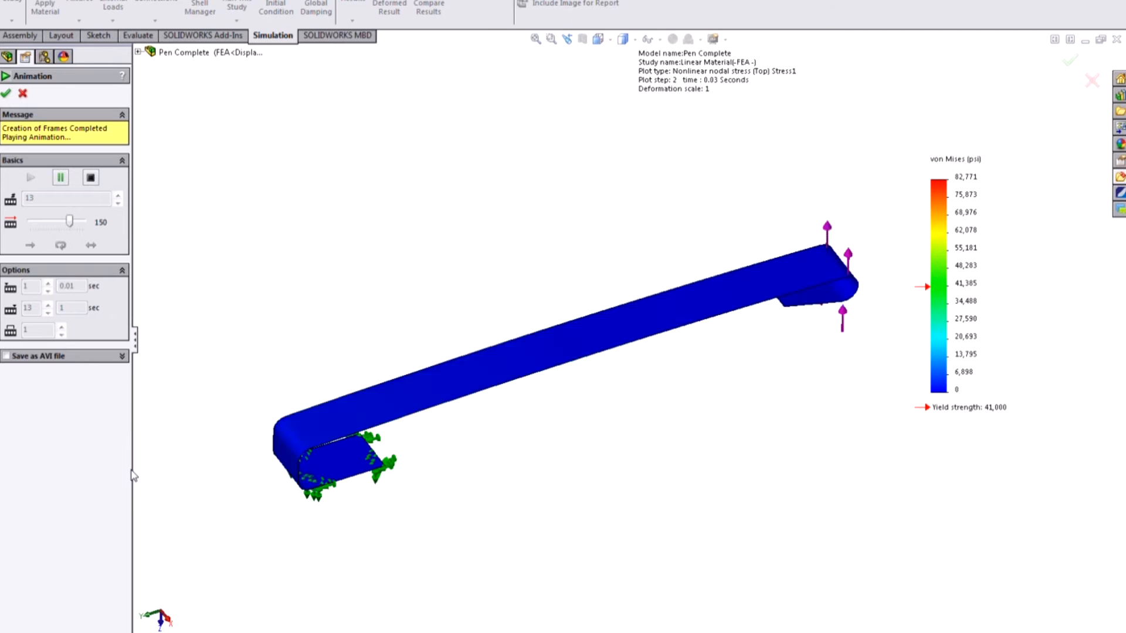
middle_click_drag(767, 492, 716, 383)
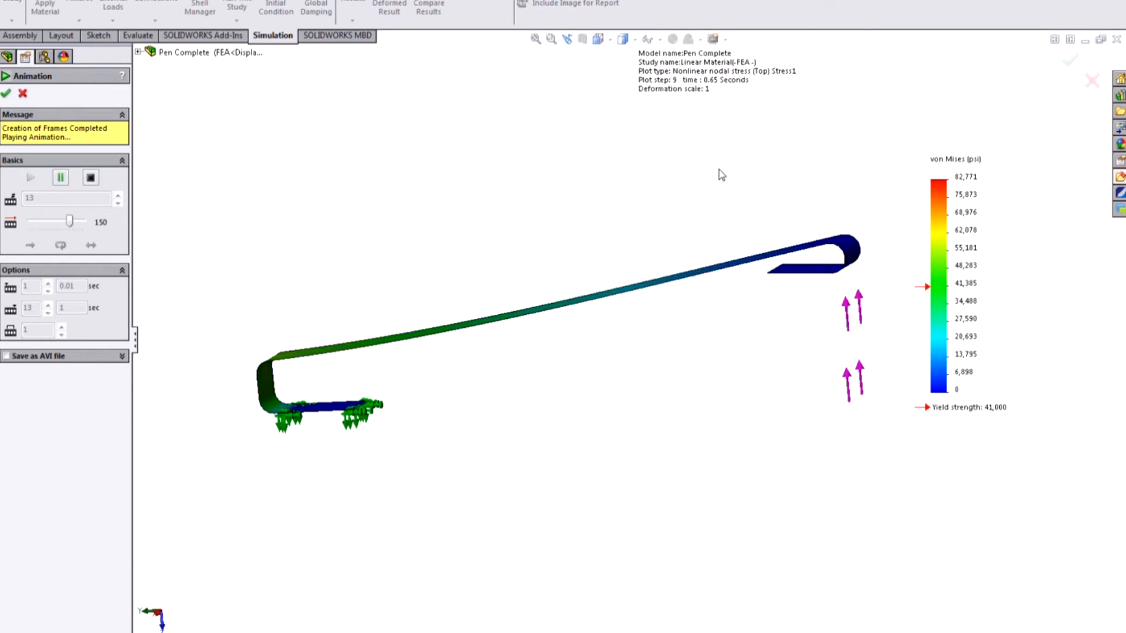
middle_click_drag(600, 304, 552, 359)
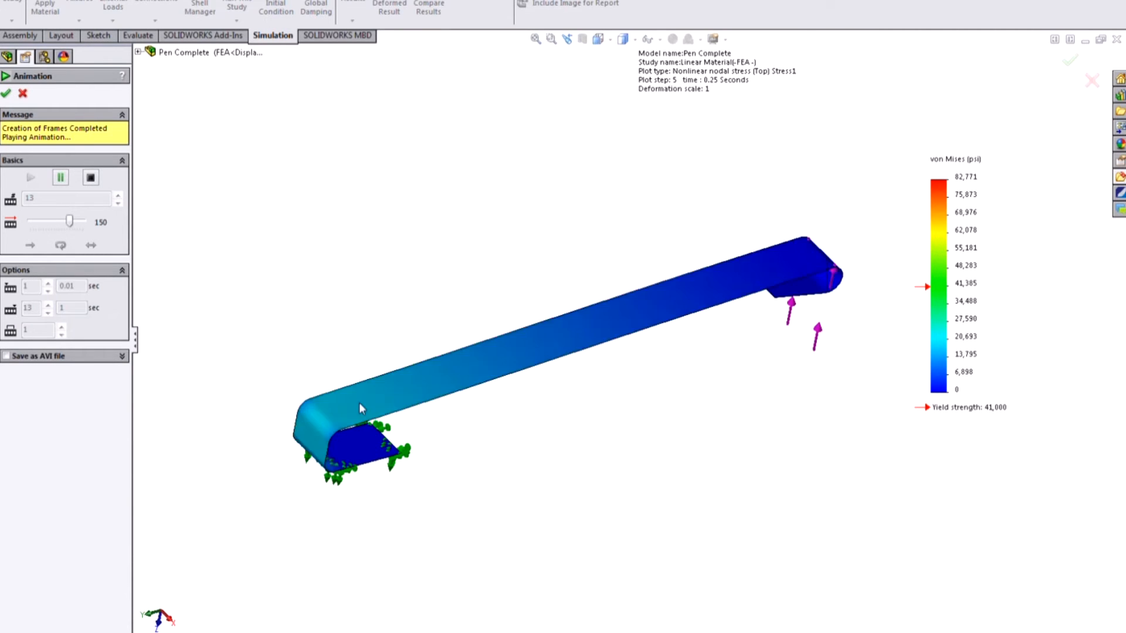
middle_click_drag(784, 449, 732, 493)
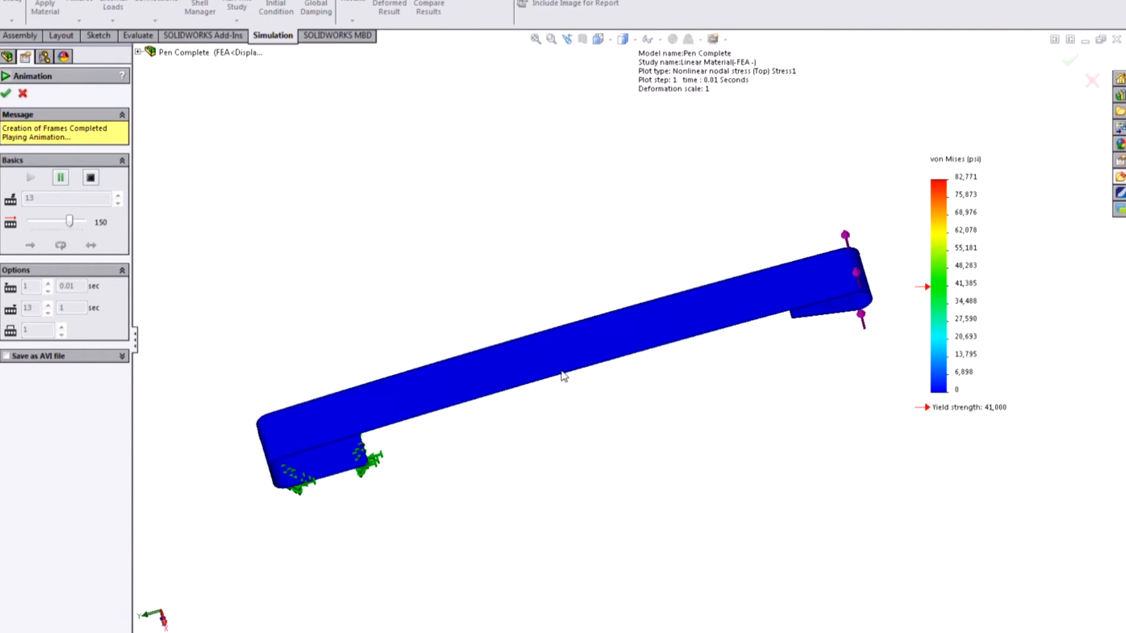
left_click(23, 93)
Review the AISI 1035 Steel (SS) properties of Flange1-1 in the Nonlinear Material study and the available material model types
middle_click_drag(683, 485, 710, 444)
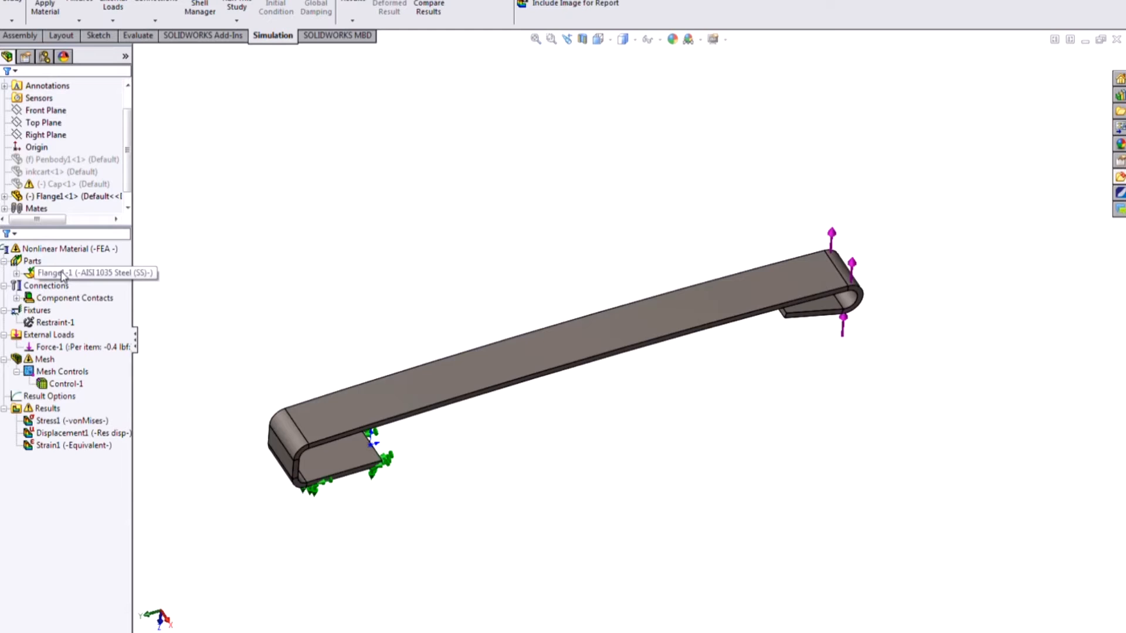
right_click(118, 274)
left_click(147, 280)
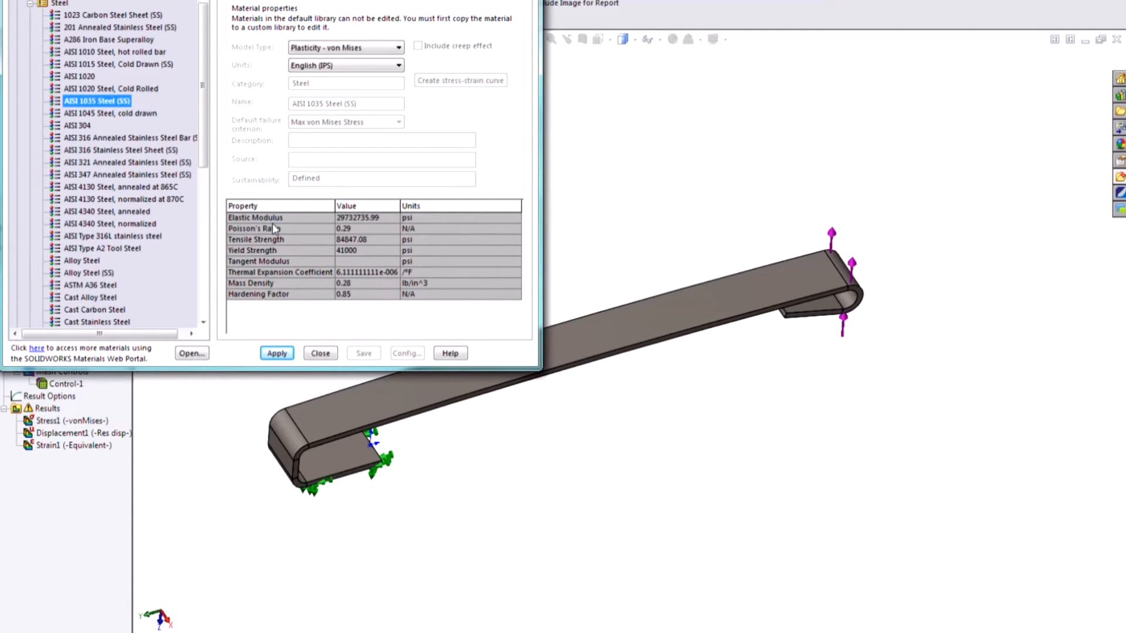
left_click(308, 48)
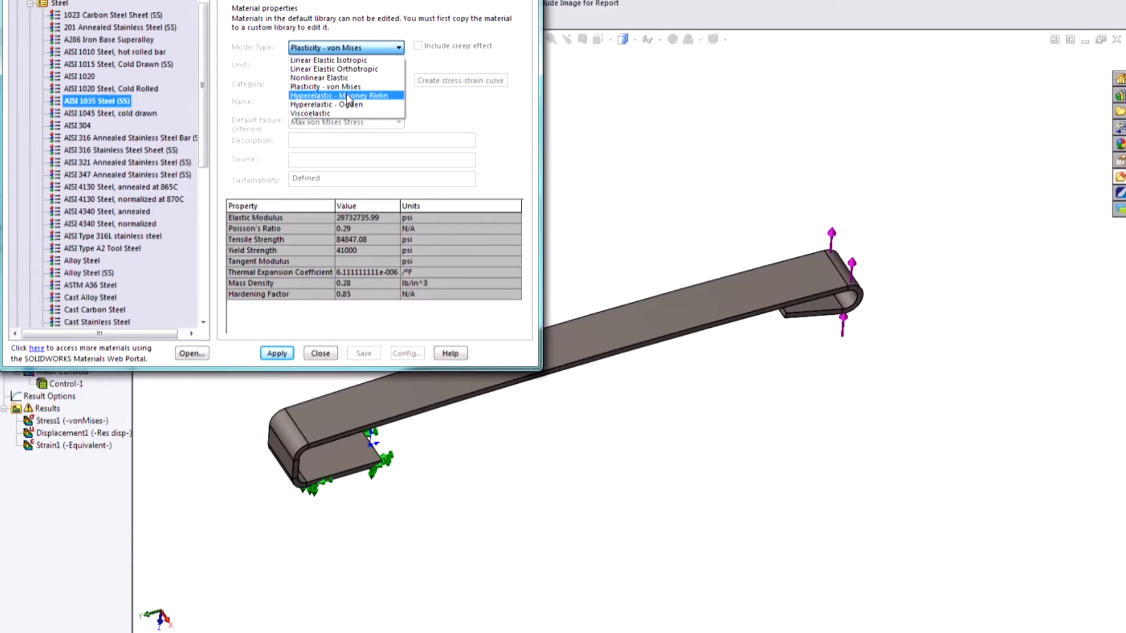
left_click(378, 50)
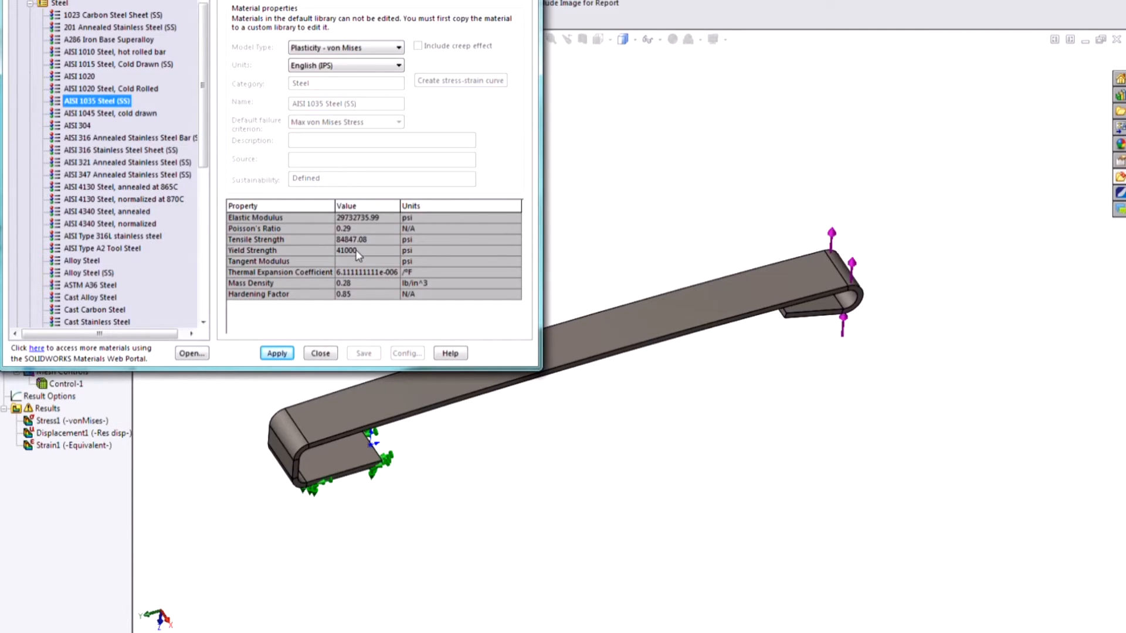
Review the stress-strain curve table of AISI 1035 Steel (SS) in psi and close the material settings
left_click(304, 1)
left_click(328, 30)
left_click(326, 96)
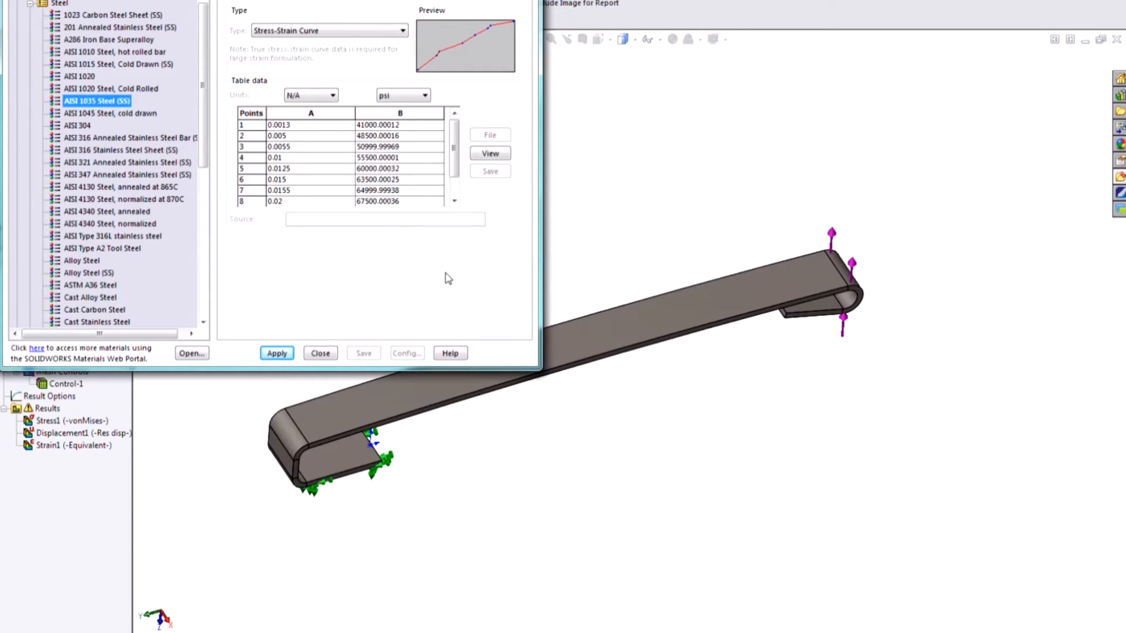
left_click(321, 353)
Show the Nonlinear Material study's Stress1 plot, animate the clip's von Mises stress and stop the playback
left_click(88, 422)
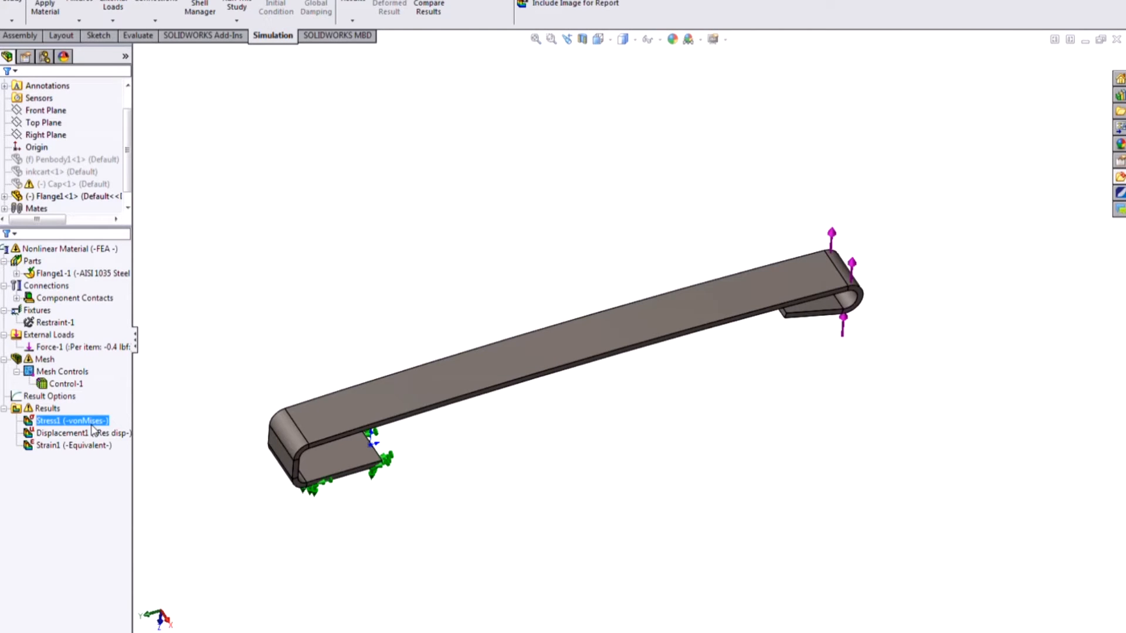
left_click(84, 251)
left_click(317, 246)
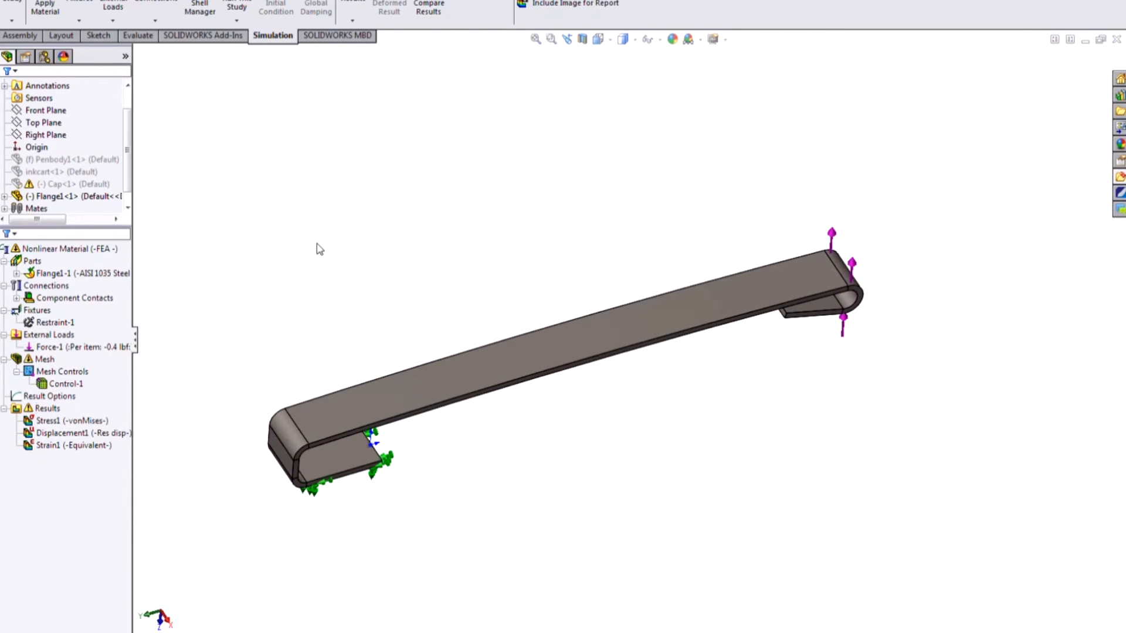
left_click(80, 423)
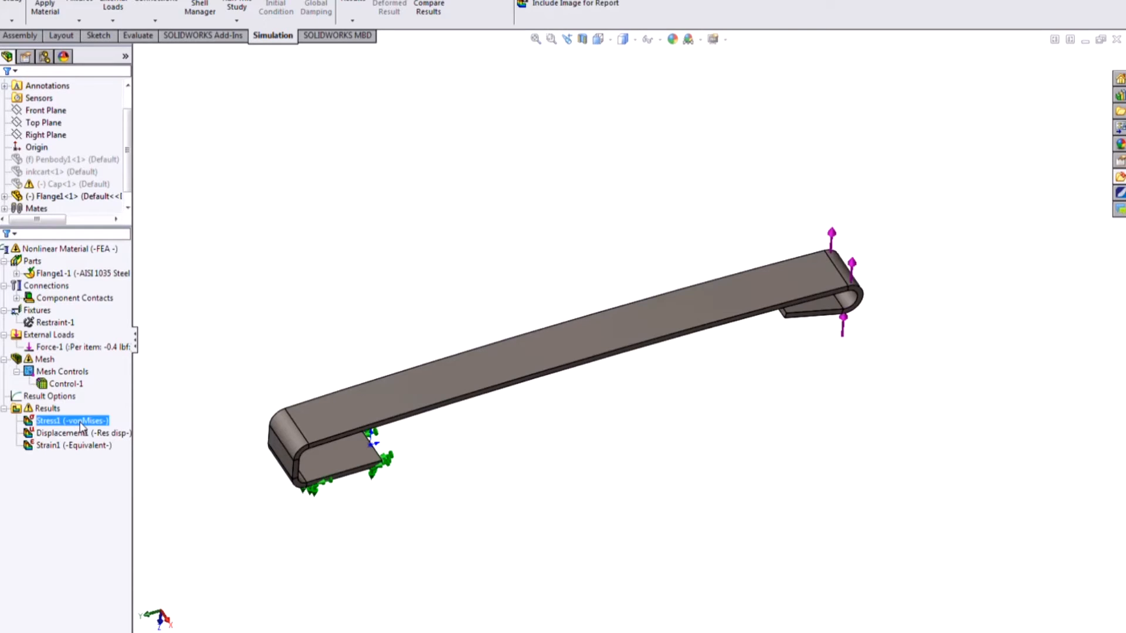
right_click(81, 423)
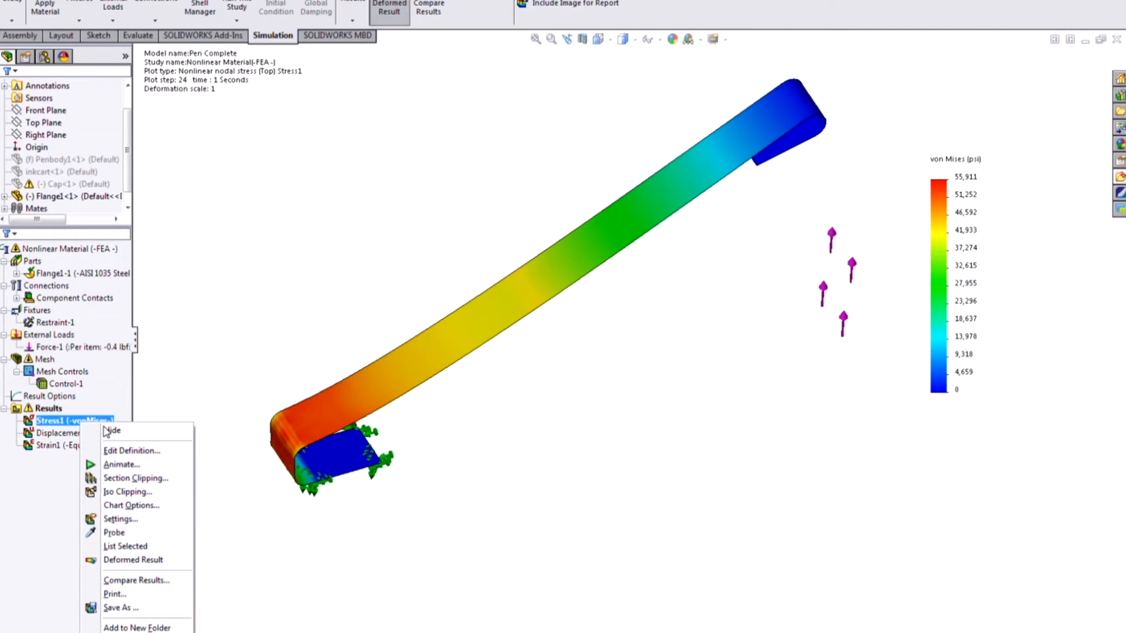
left_click(120, 464)
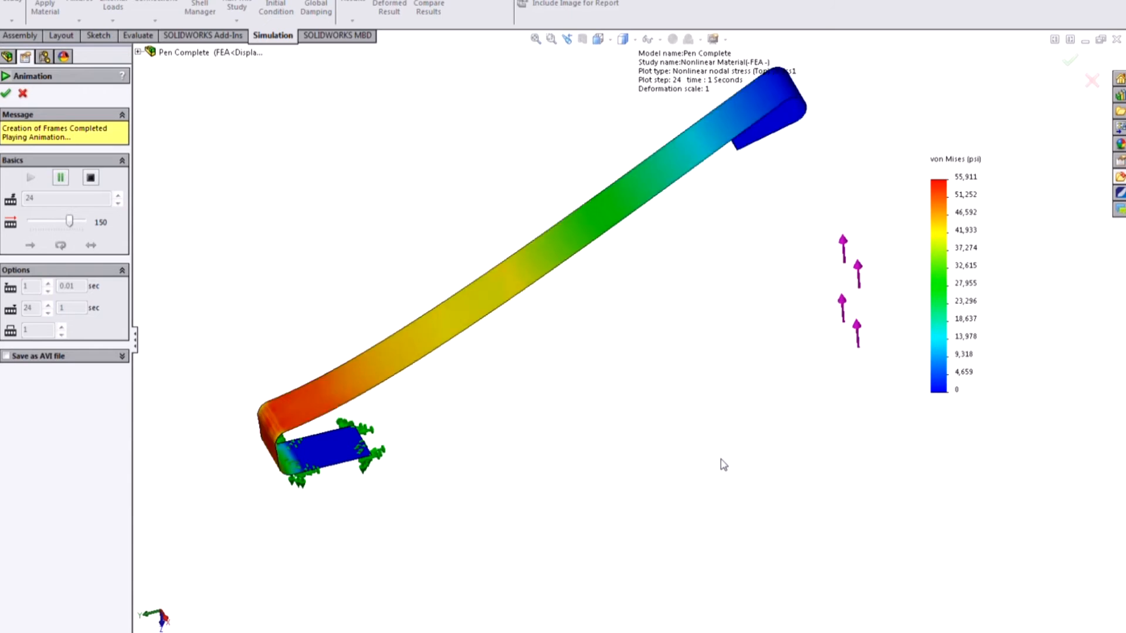
left_click(91, 177)
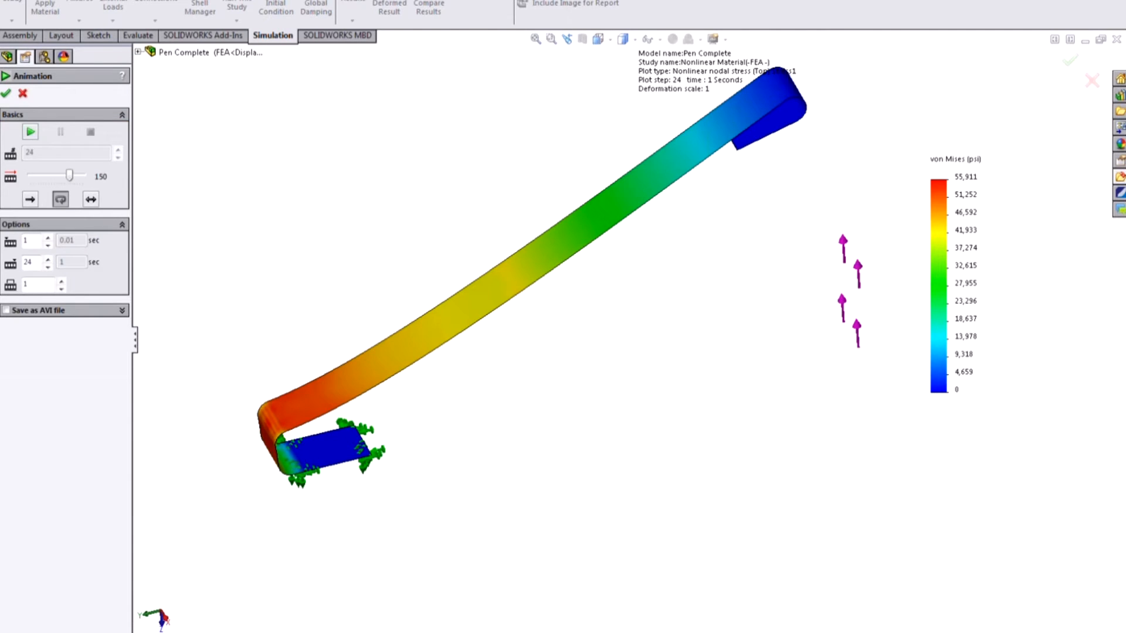
Show the Repeated Loading study's Stress1 plot, animate the clip's von Mises stress and close the animation
left_click(23, 94)
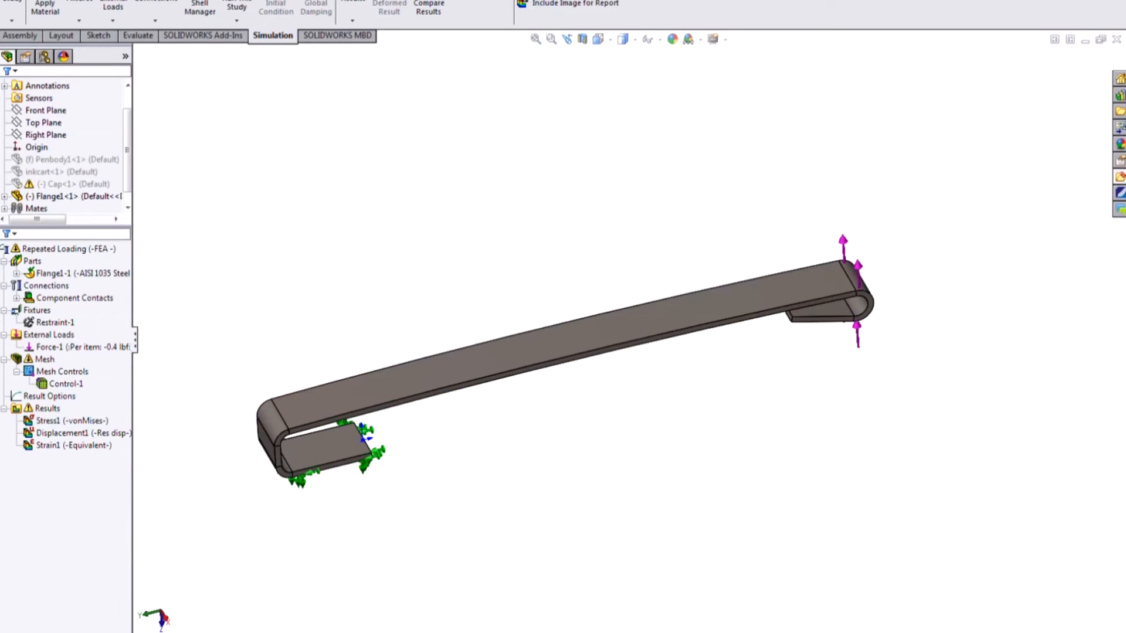
left_click(63, 422)
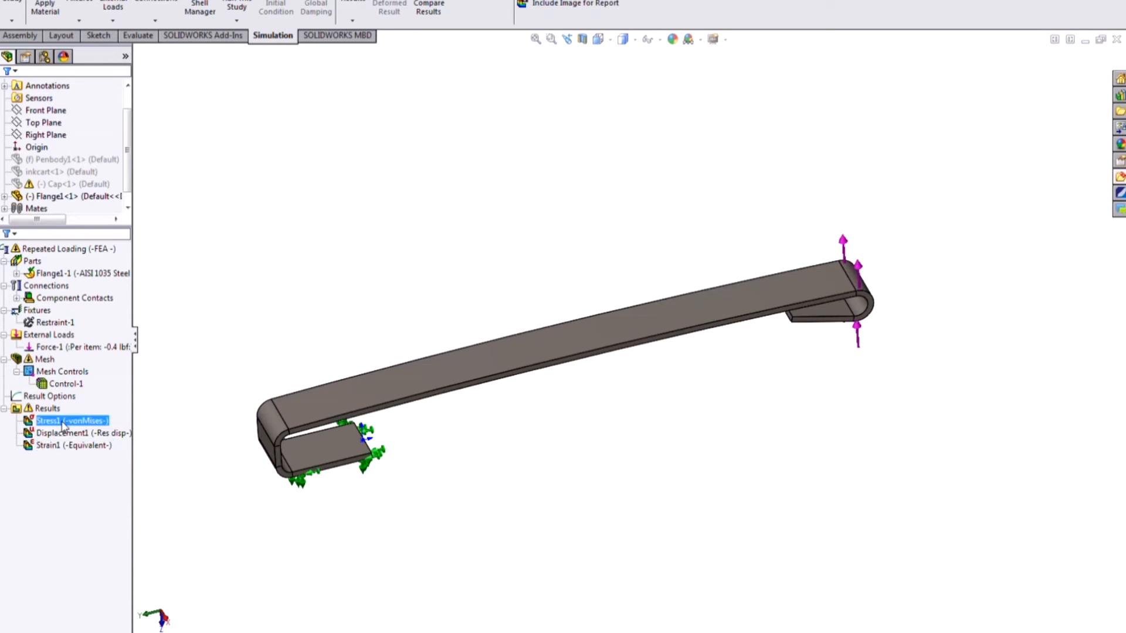
right_click(73, 420)
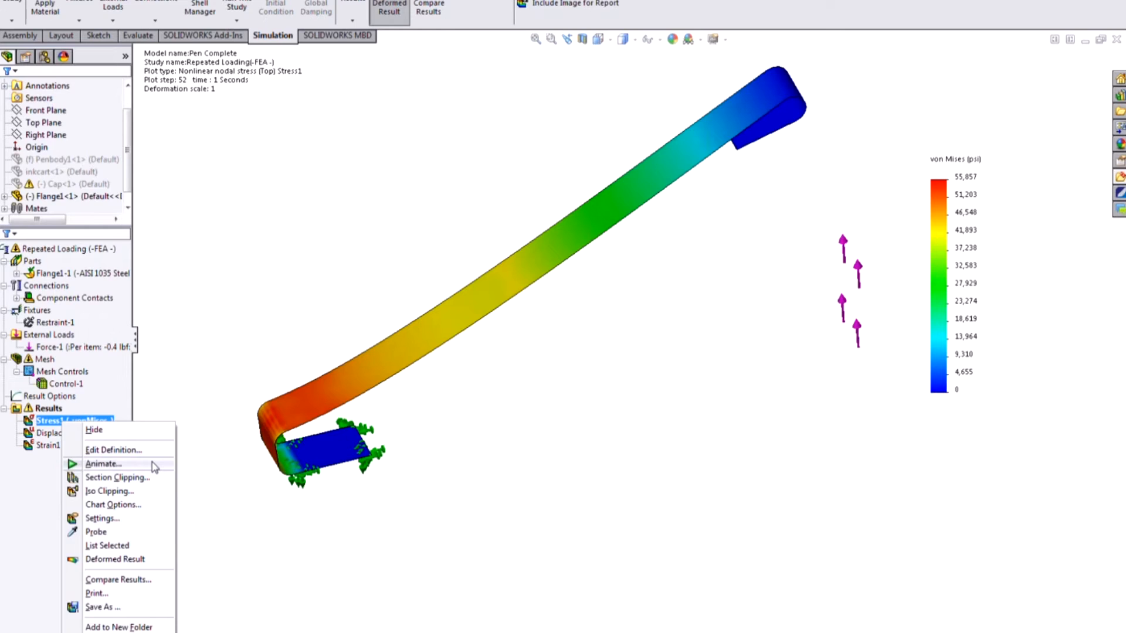
left_click(153, 462)
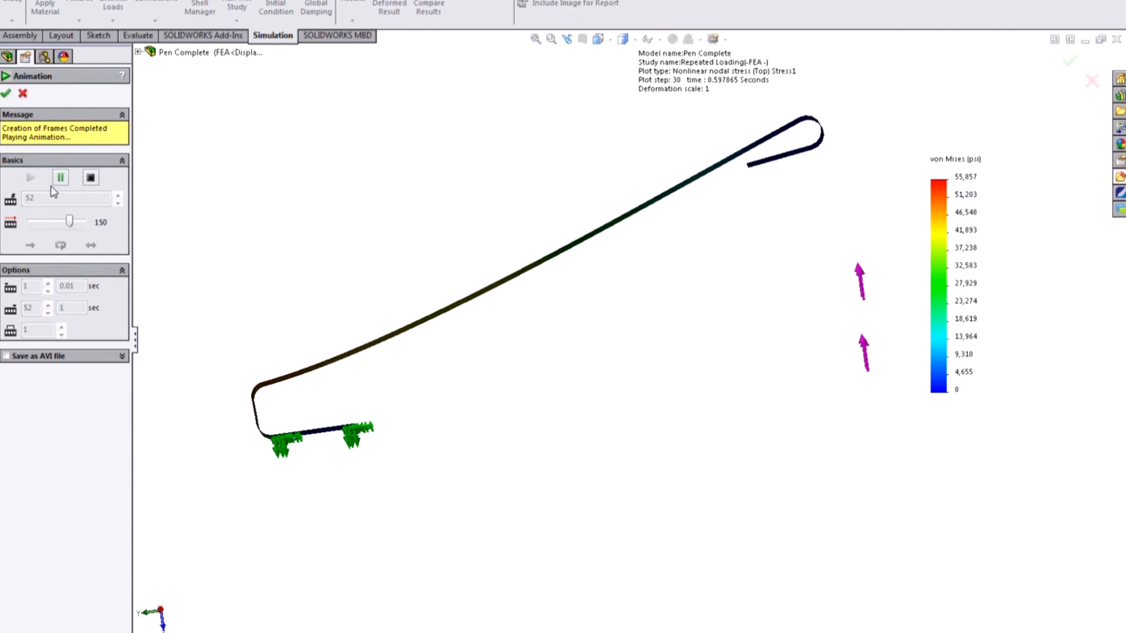
left_click(90, 178)
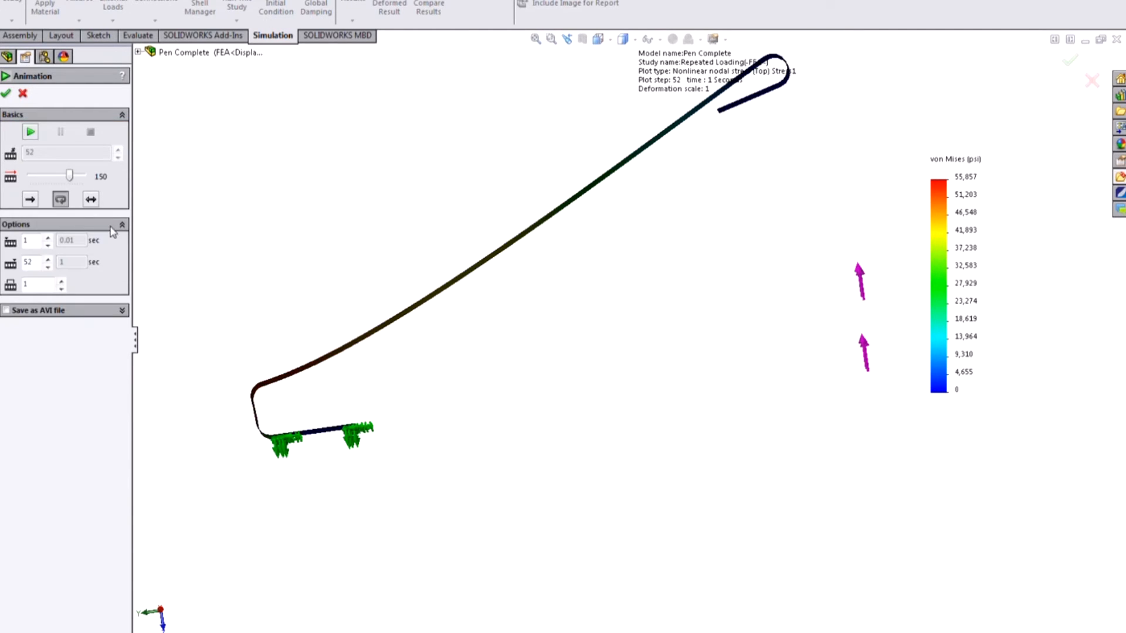
left_click(22, 93)
Review the Force vs. Time curve of Force-1 in the Repeated Loading study and examine the clip's stress plot from another angle
left_click(47, 360)
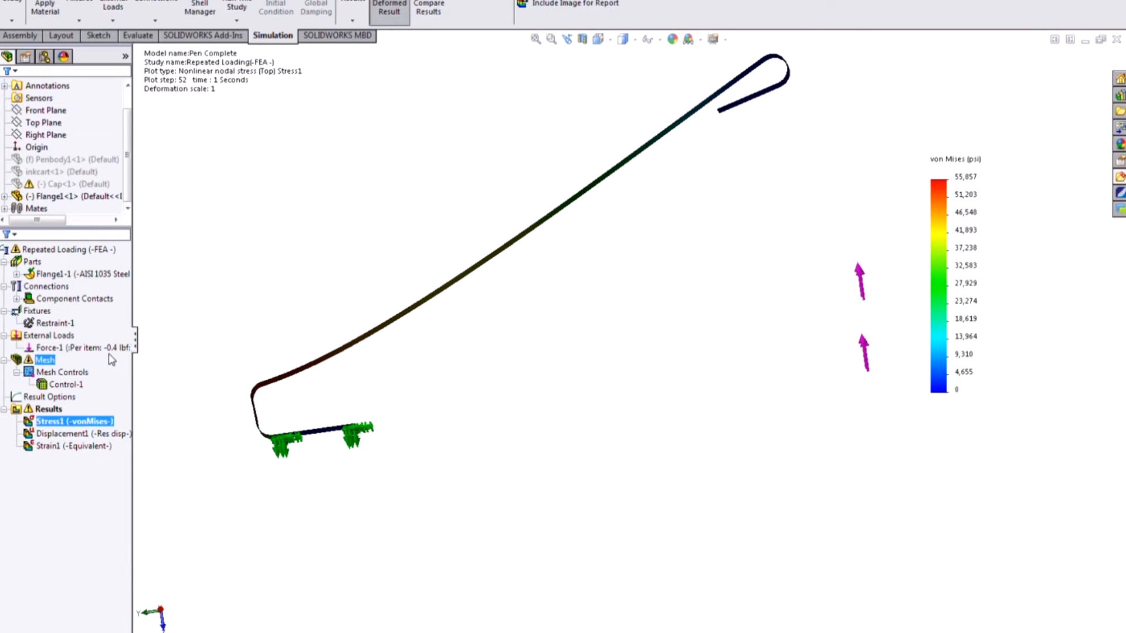
right_click(112, 348)
left_click(212, 391)
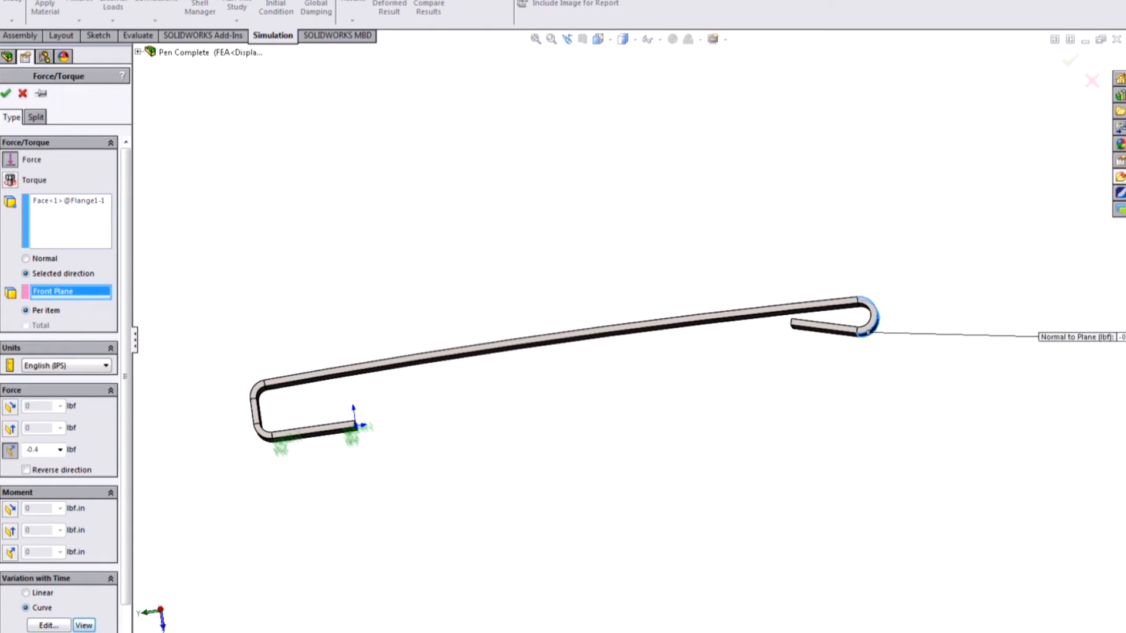
left_click(84, 625)
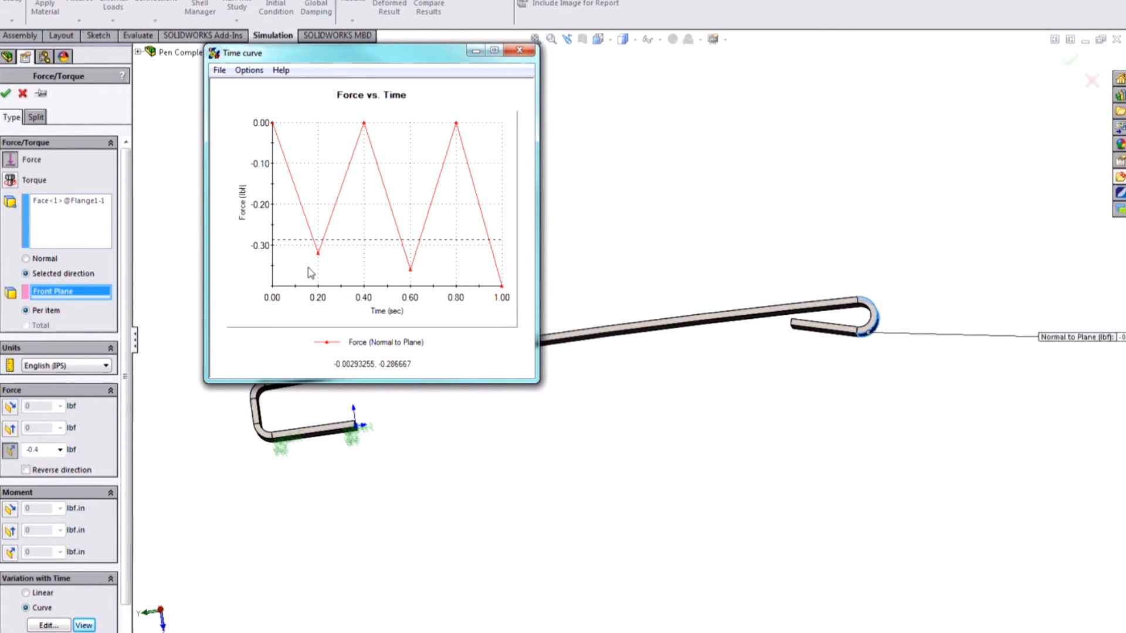
left_click(533, 51)
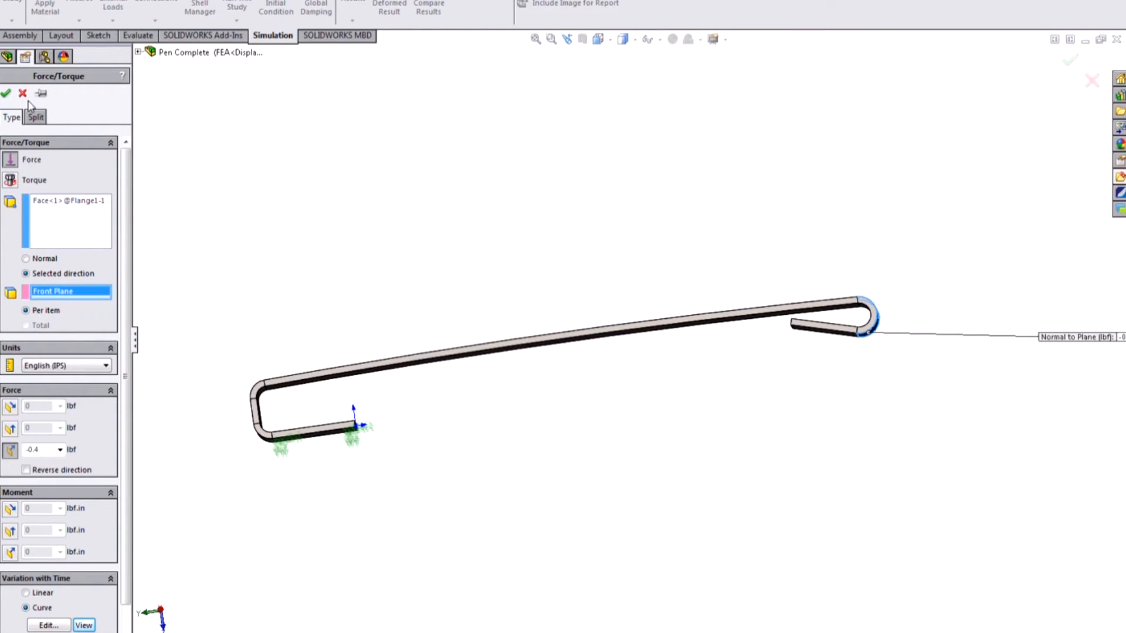
left_click(5, 93)
middle_click_drag(628, 351, 614, 287)
scroll(612, 258, "up", 4)
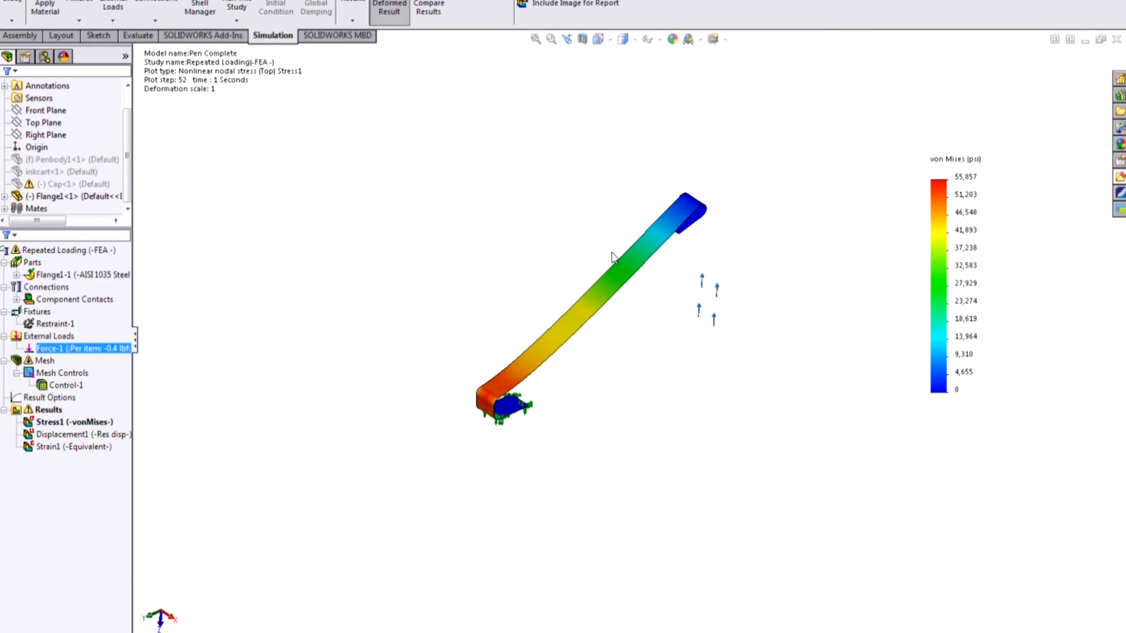
scroll(611, 261, "down", 4)
middle_click_drag(711, 390, 692, 391)
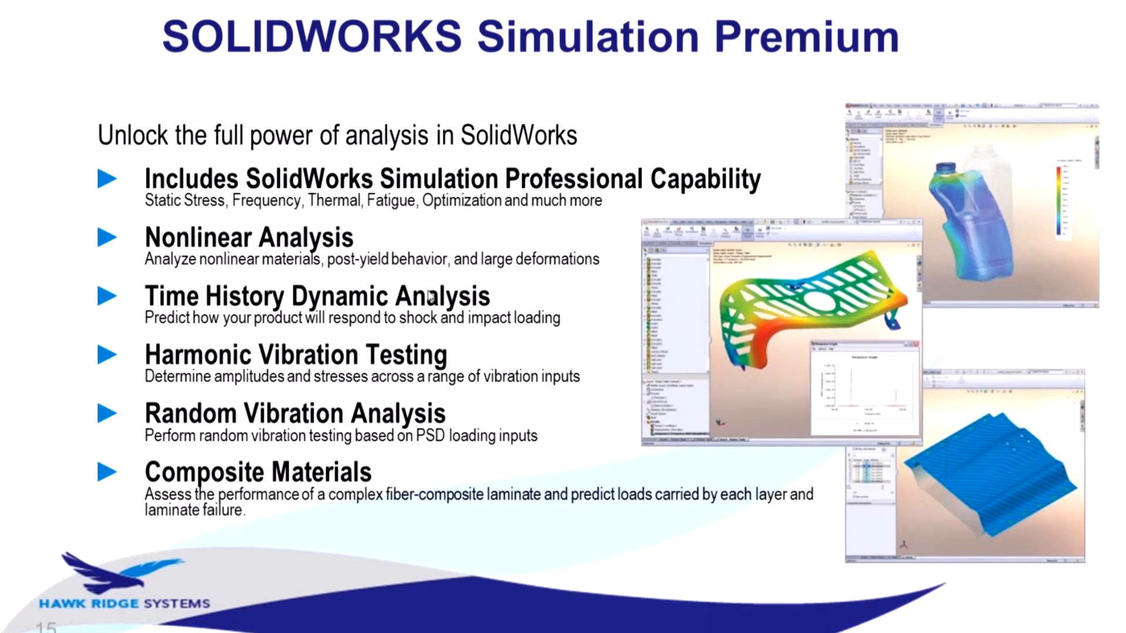
key("Left")
key("Left")
key("Left")
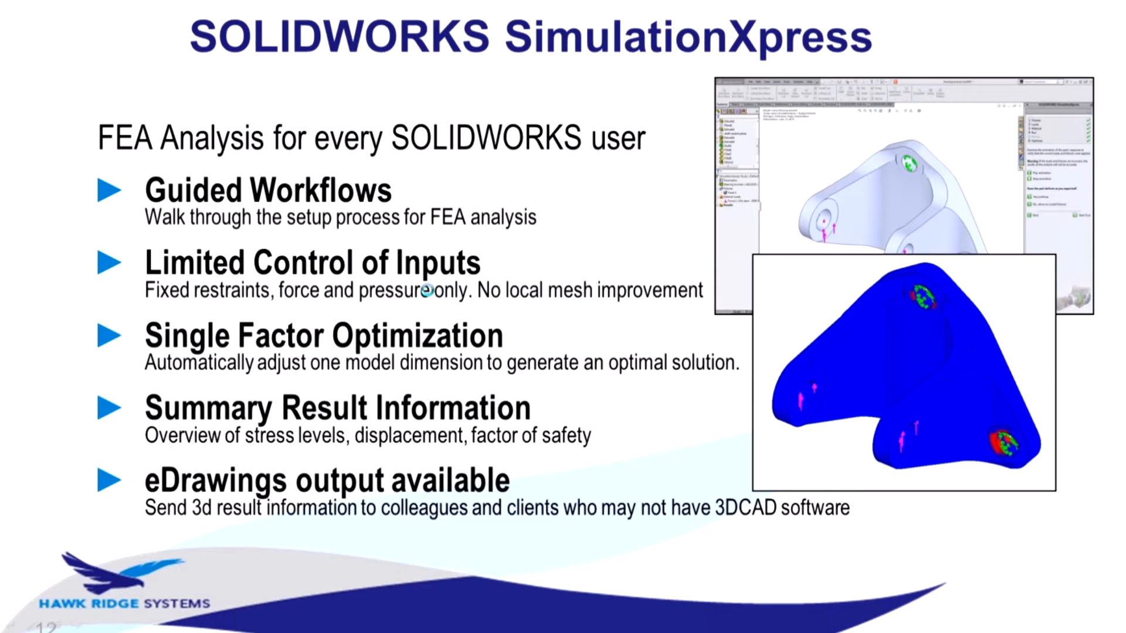
key("Left")
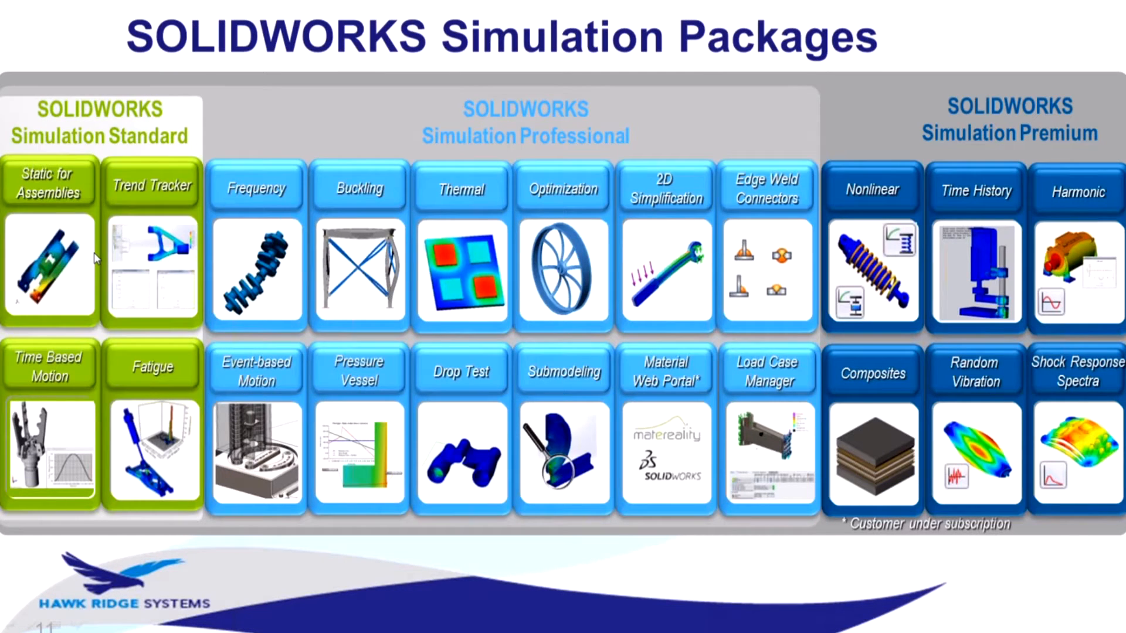
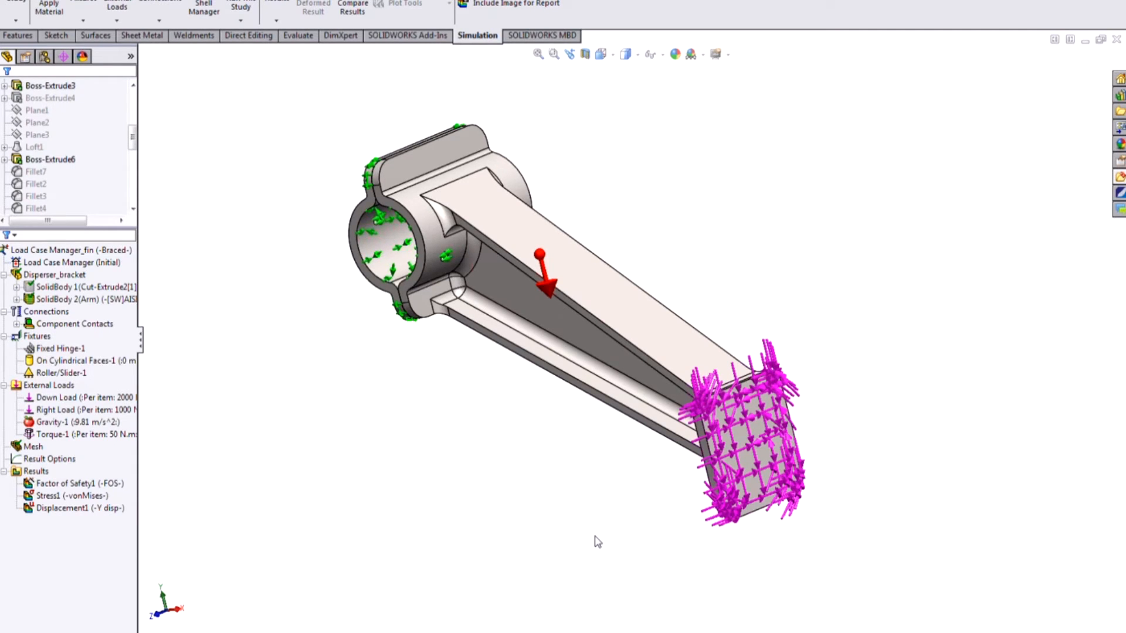
Open the load case table of the disperser bracket's Load Case Manager_fin study
right_click(429, 632)
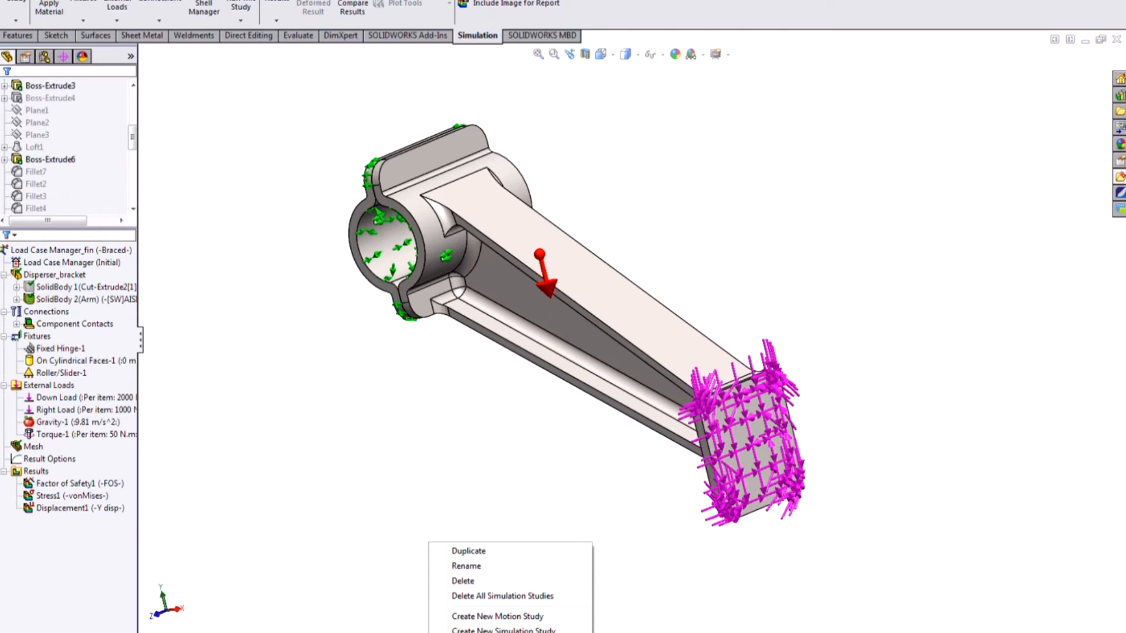
left_click(948, 603)
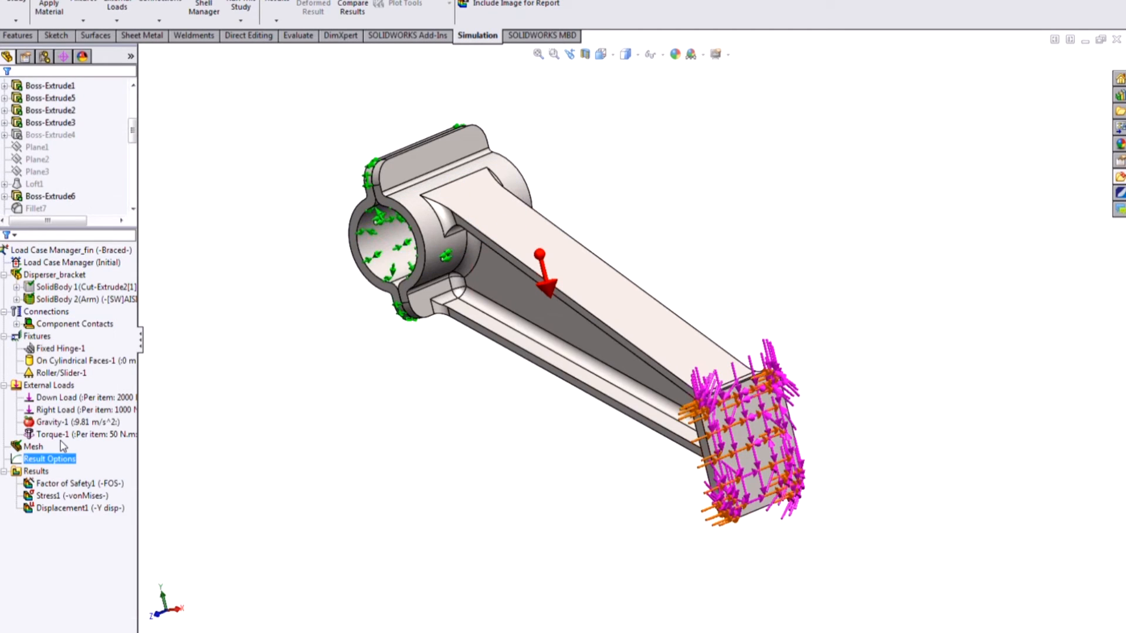
right_click(76, 264)
left_click(144, 272)
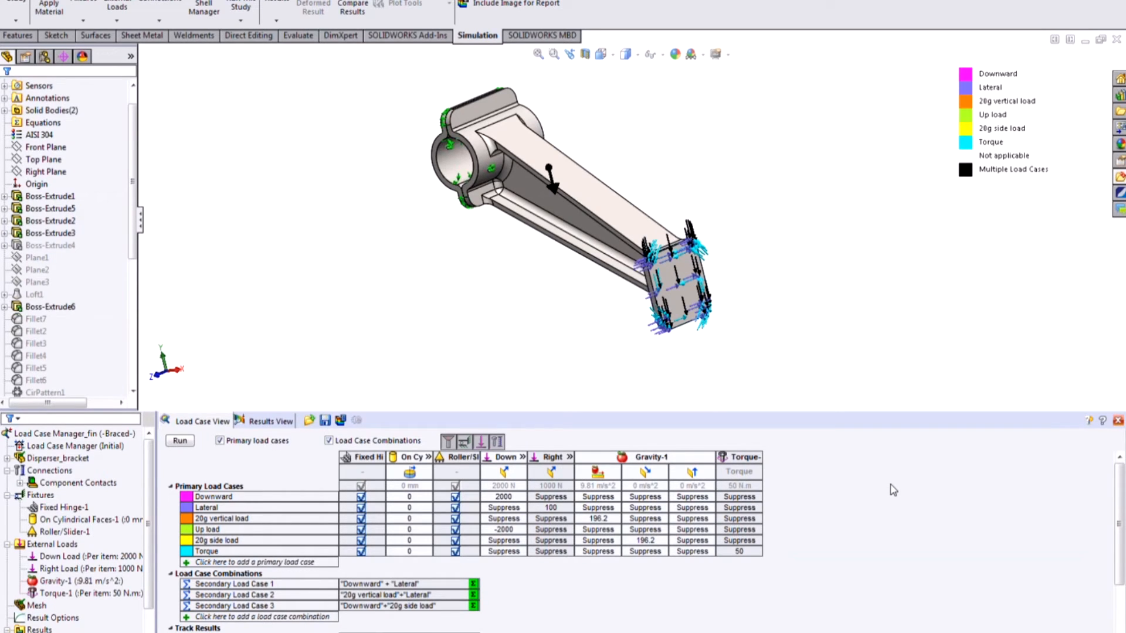
Review the primary load cases from Downward to 20g side load and run all load cases and combinations
left_click(237, 496)
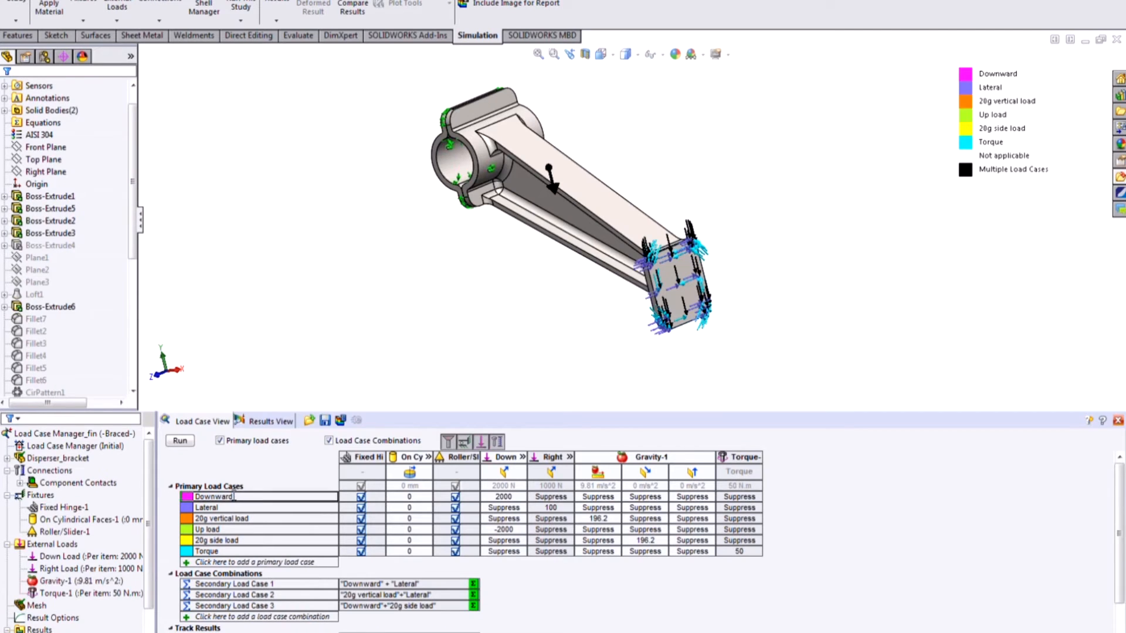
left_click(234, 508)
left_click(231, 520)
left_click(253, 530)
left_click(328, 540)
left_click(180, 440)
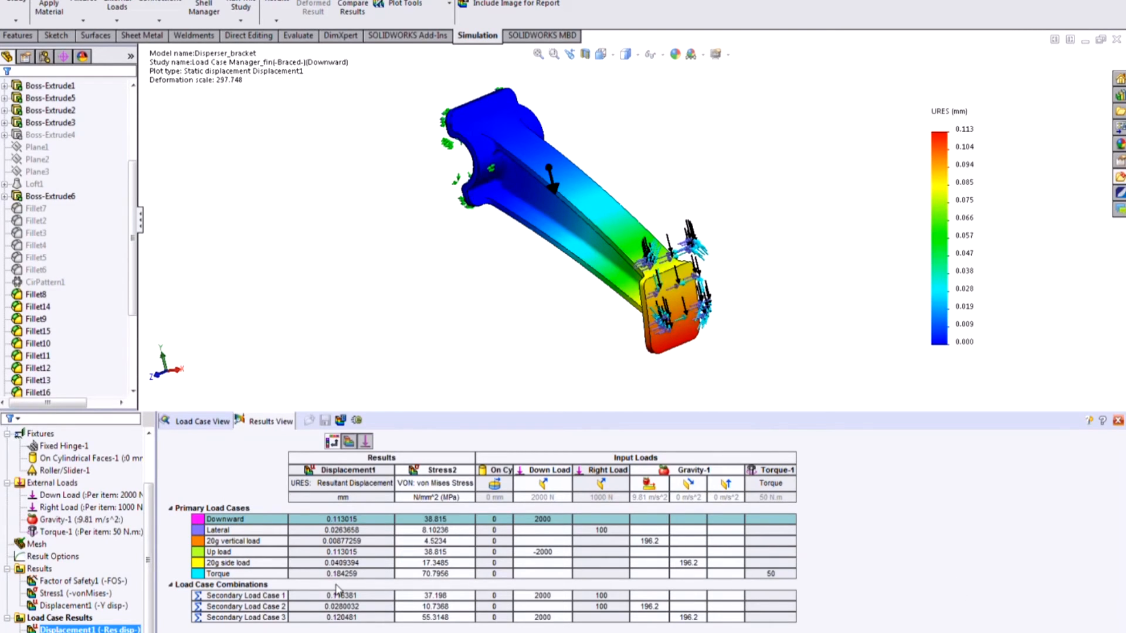
Compare the bracket's resultant displacement plots across the primary load cases and Secondary Load Cases 1 to 3
double_click(225, 531)
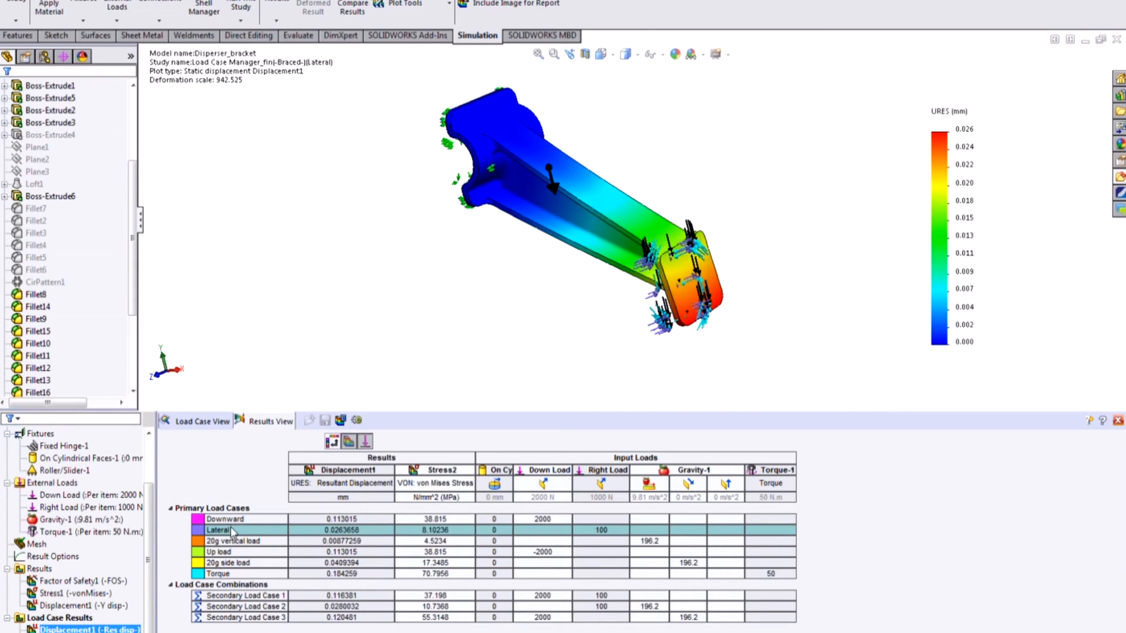
double_click(236, 552)
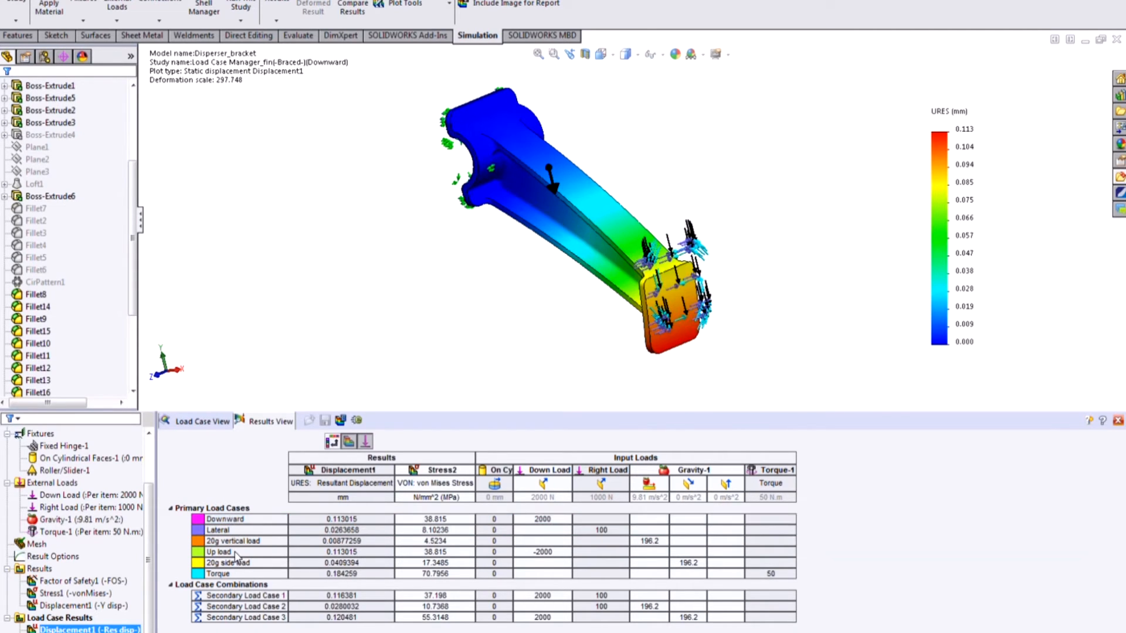
double_click(237, 574)
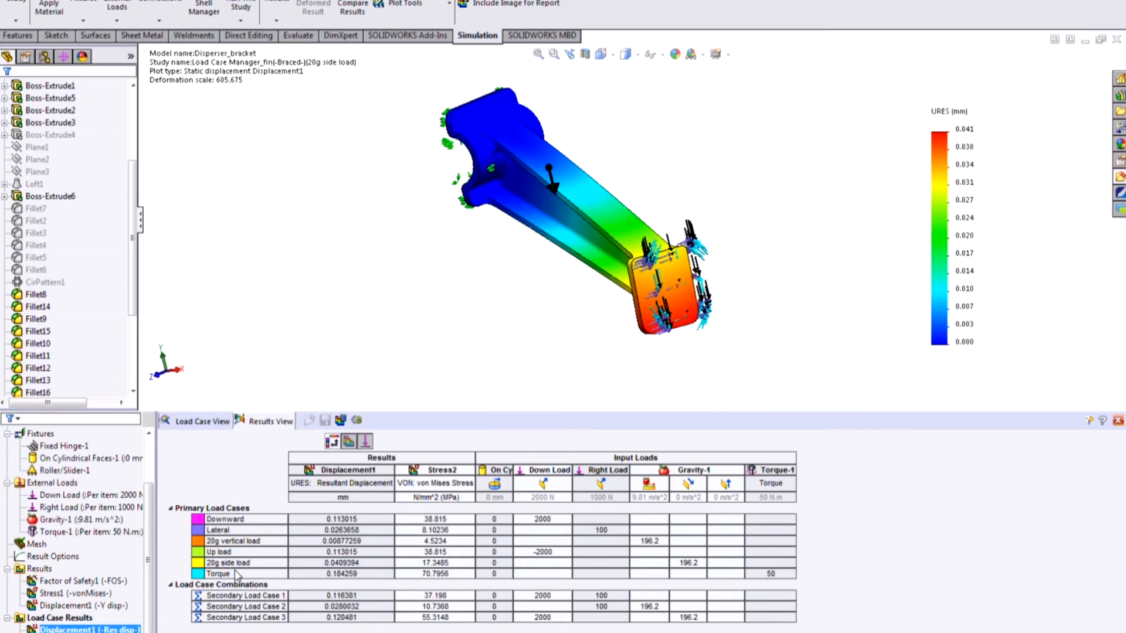
double_click(227, 596)
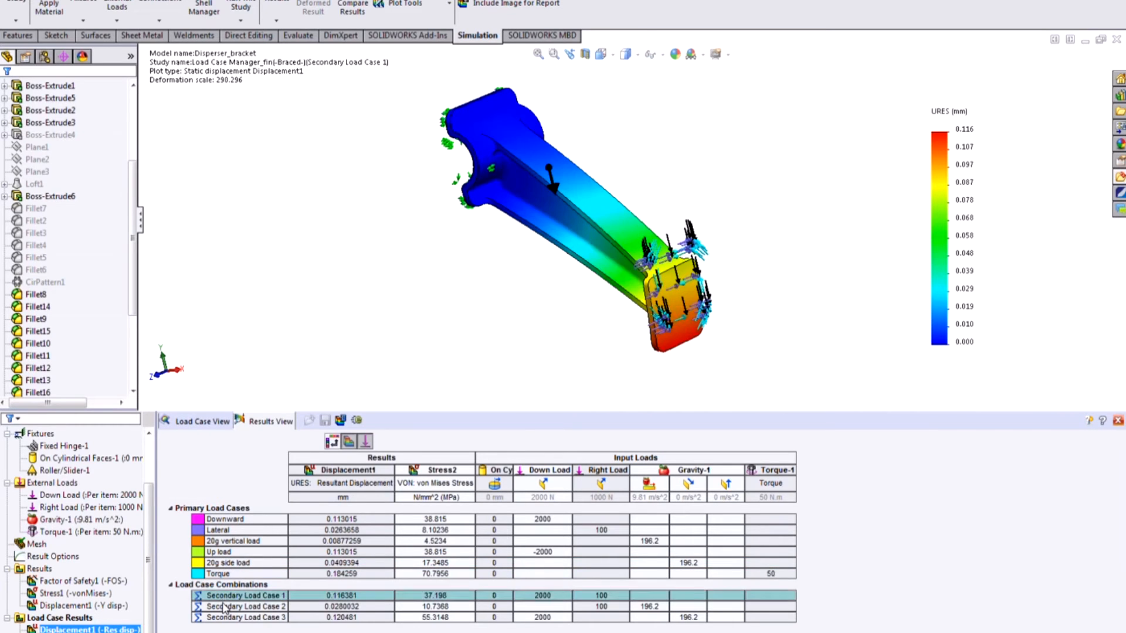
double_click(226, 608)
double_click(226, 618)
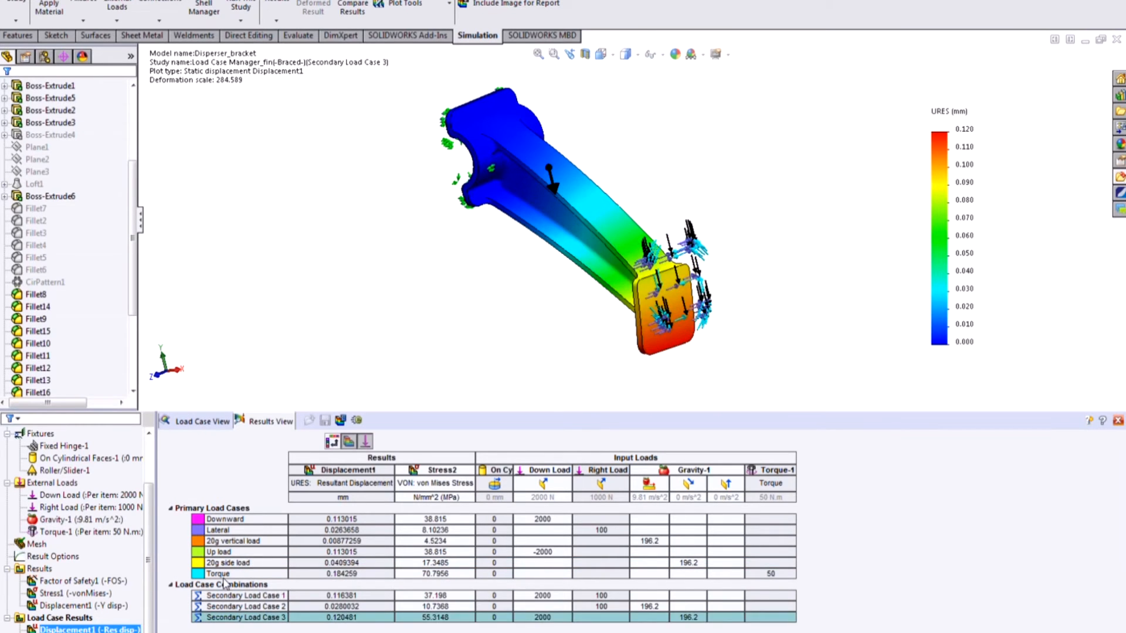
Revisit the displacement plots for the Torque, Lateral and Up load cases, and examine the Up load deformation up close
double_click(226, 575)
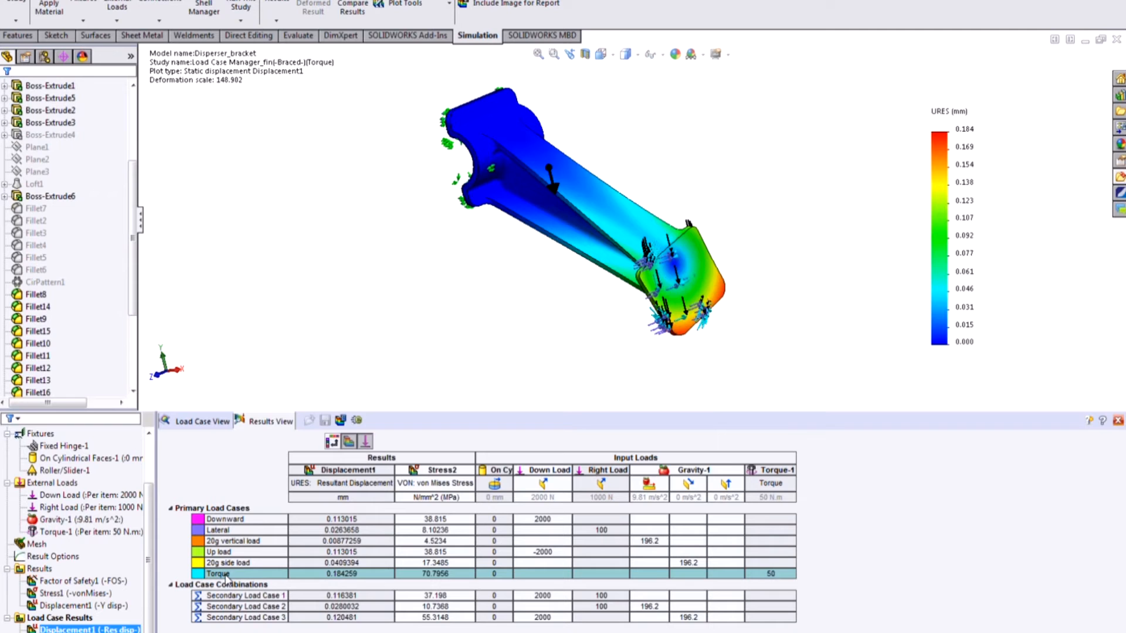
double_click(233, 531)
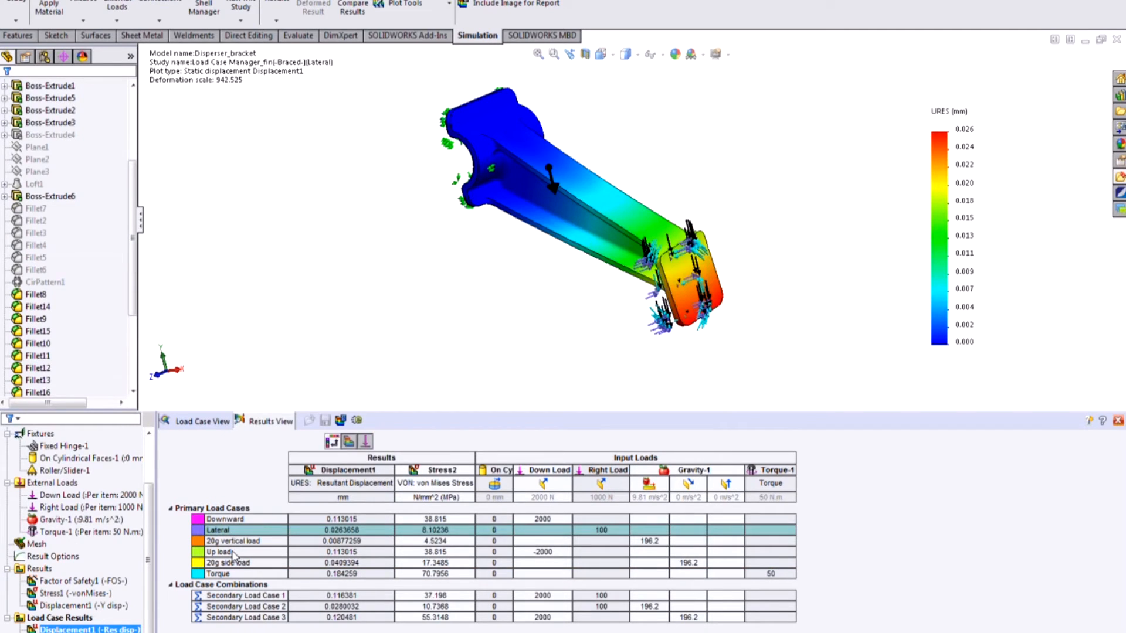
double_click(233, 551)
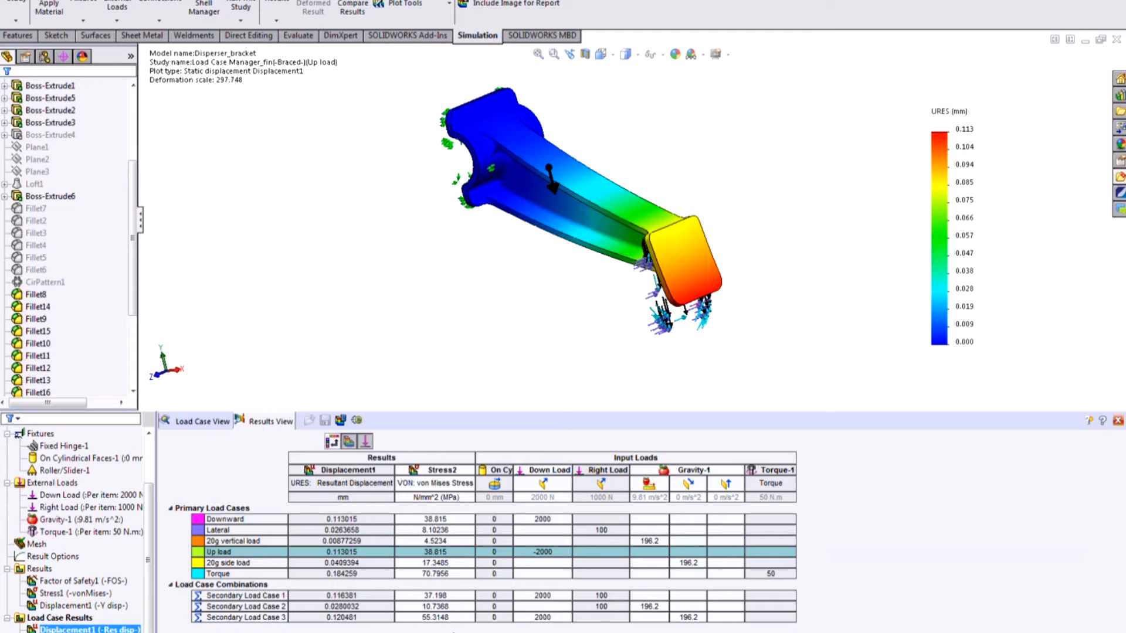
scroll(586, 193, "down", 5)
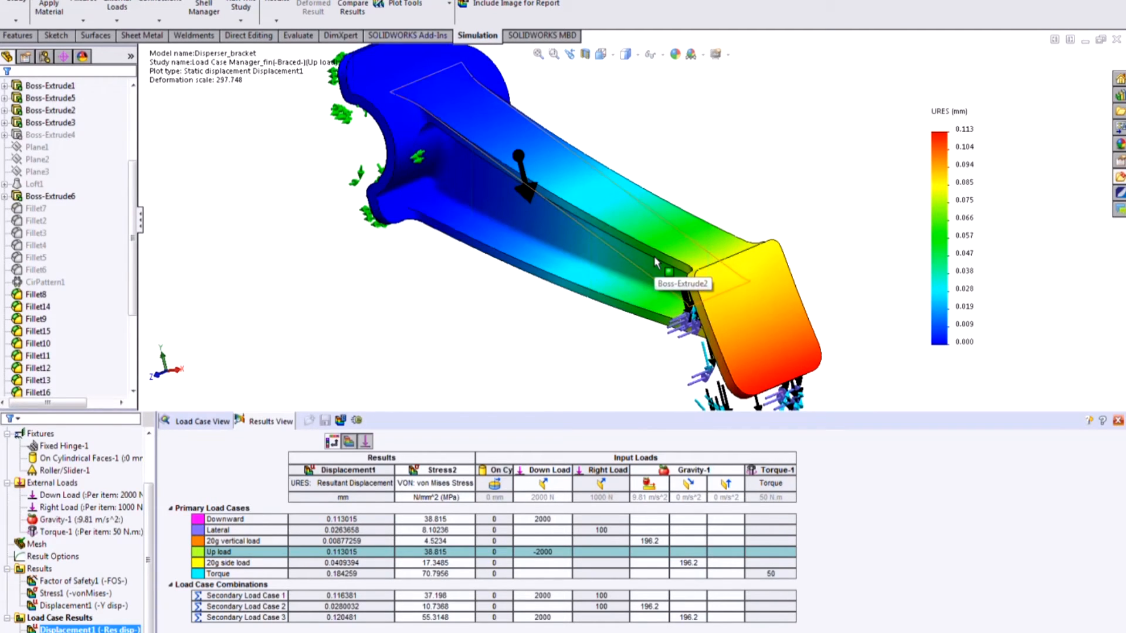
scroll(656, 263, "up", 5)
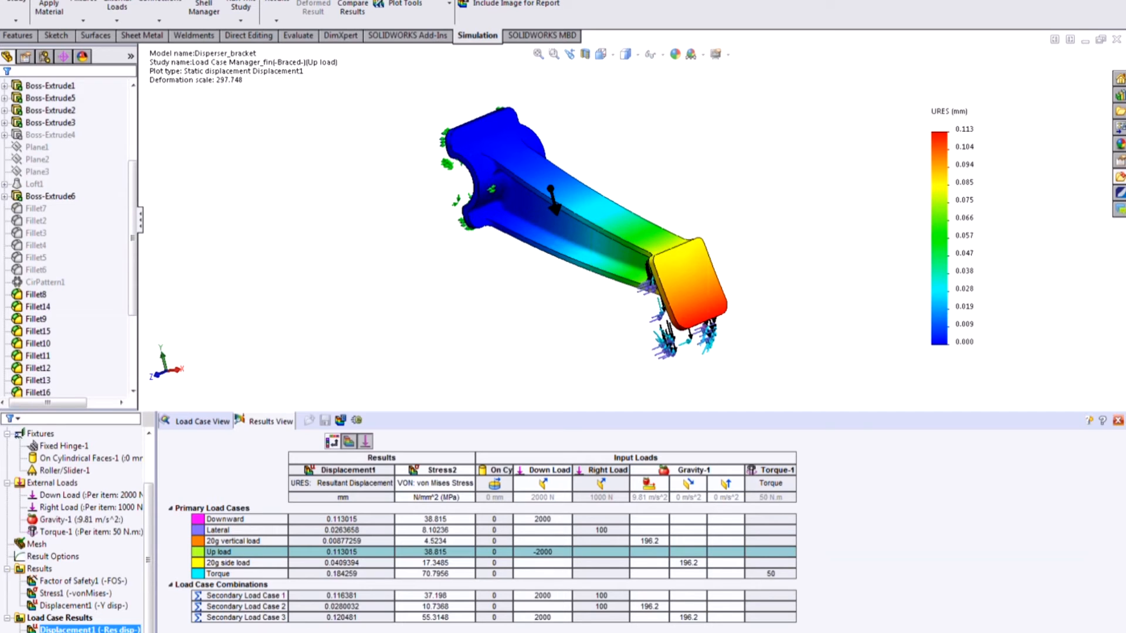
Switch to the Dynamic 3 study and examine the bracket's Stress1 von Mises plot
left_click(304, 632)
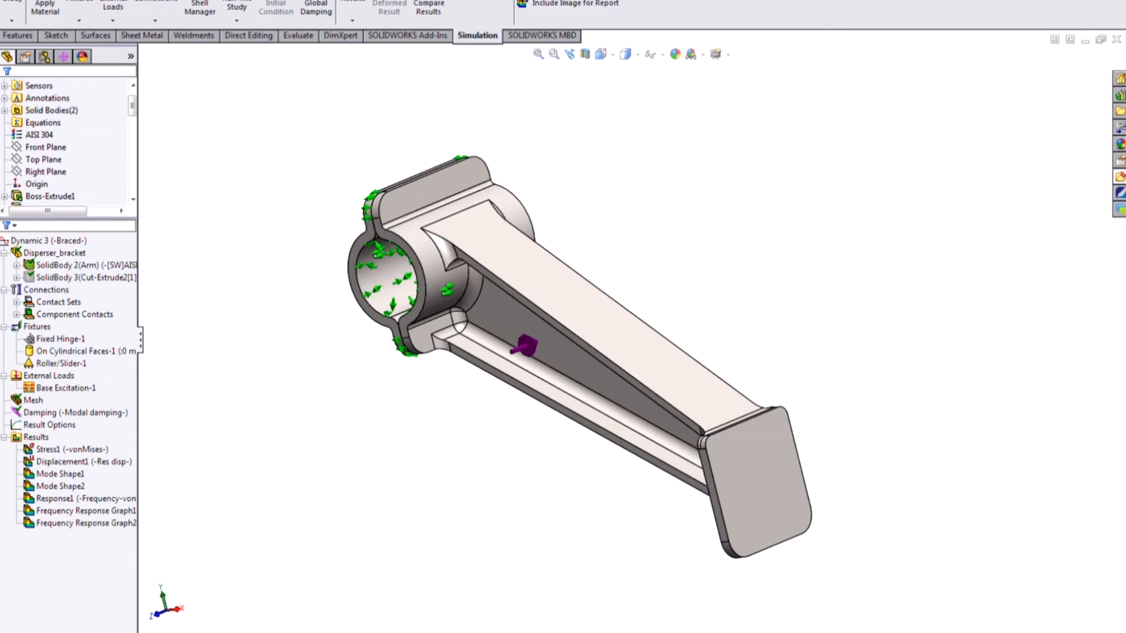
double_click(104, 450)
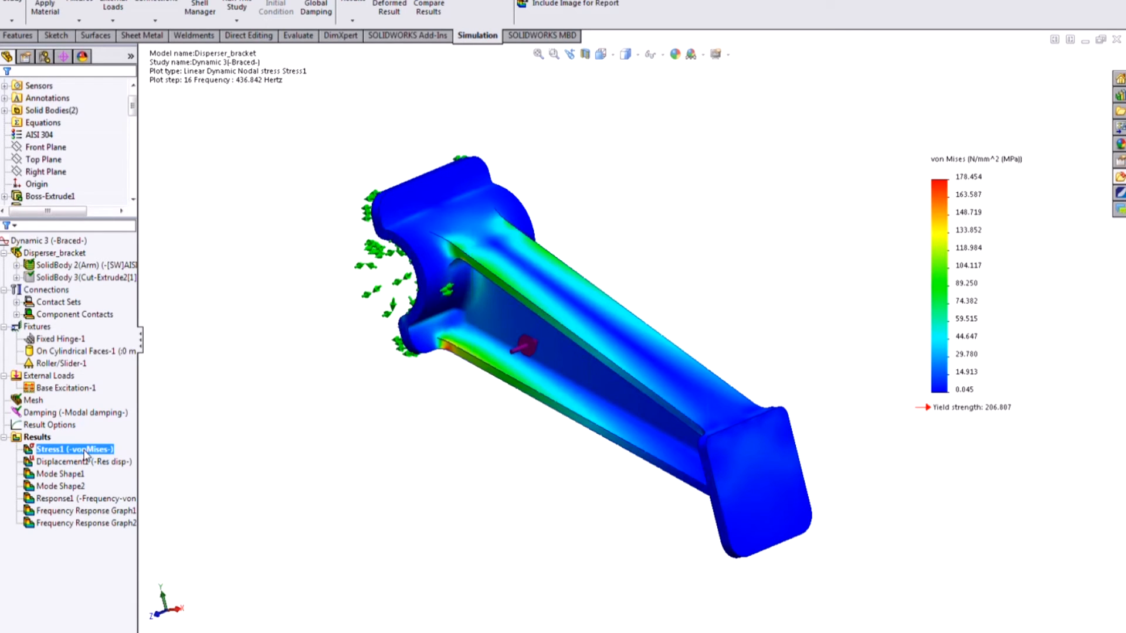
middle_click_drag(329, 480, 344, 530)
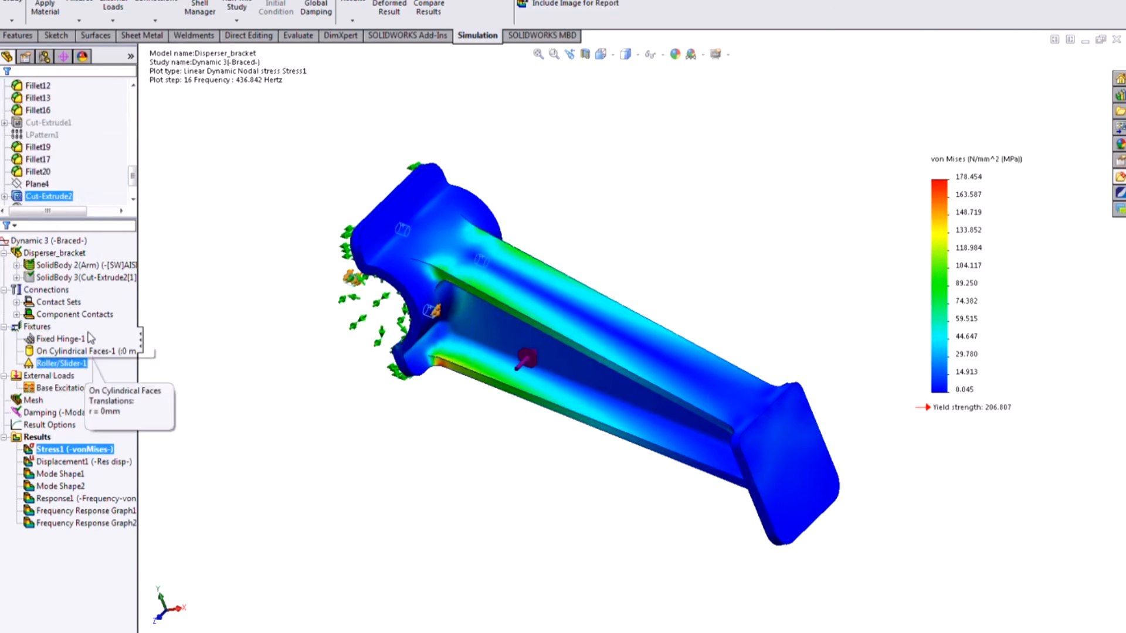
left_click(47, 265)
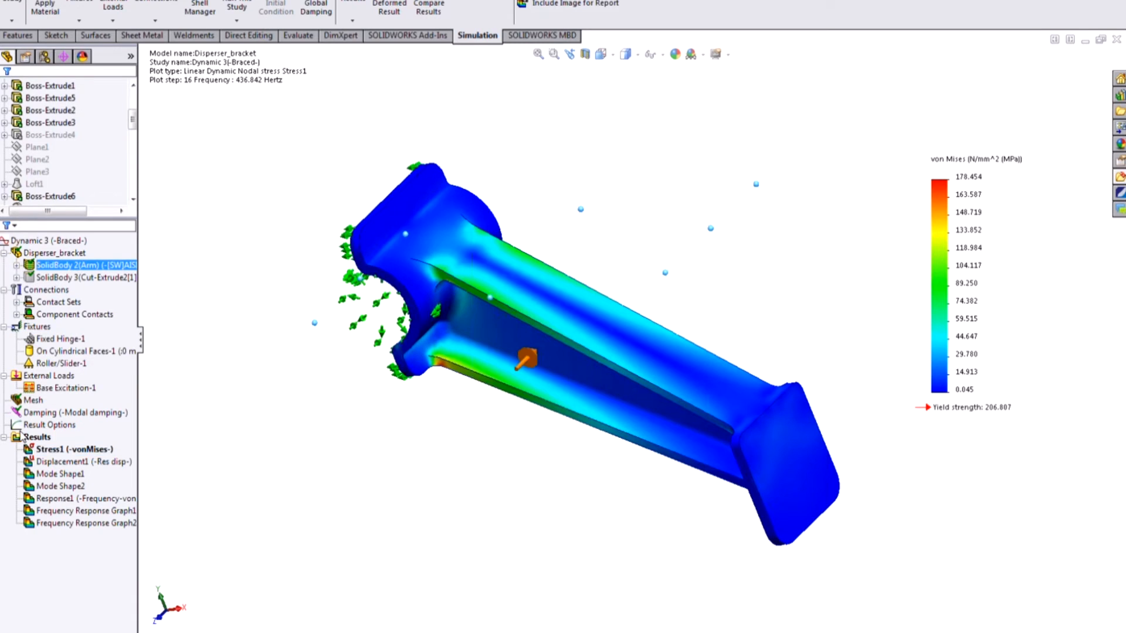
right_click(80, 449)
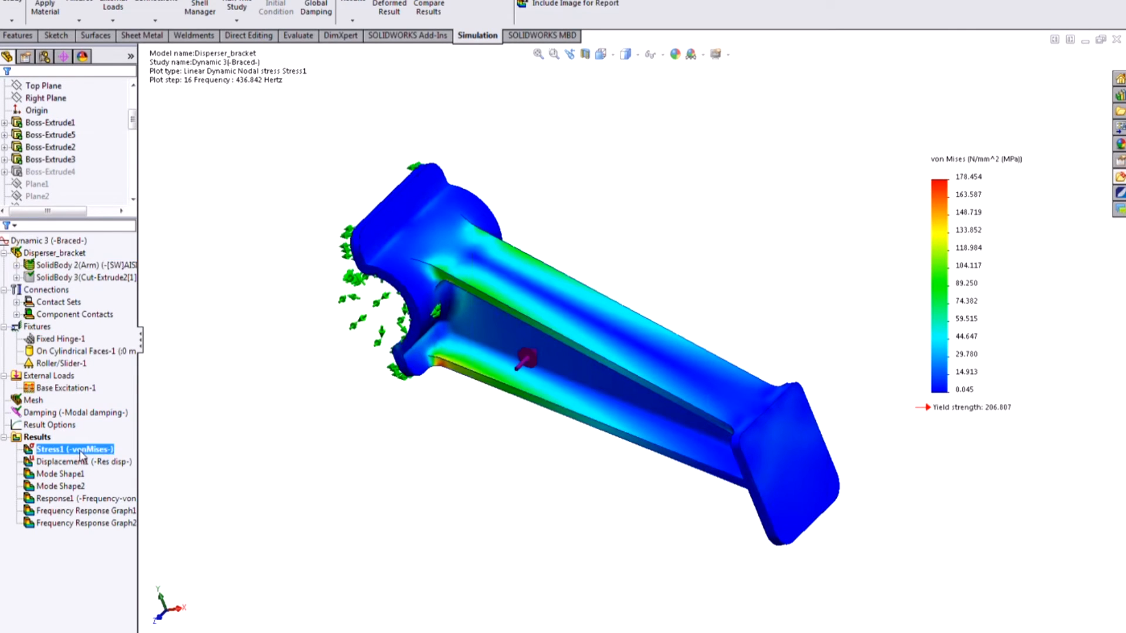
left_click(262, 563)
Switch to the Fatigue 2 study and review the source study, plot step, cycles and scale settings of its harmonic loading event
left_click(446, 632)
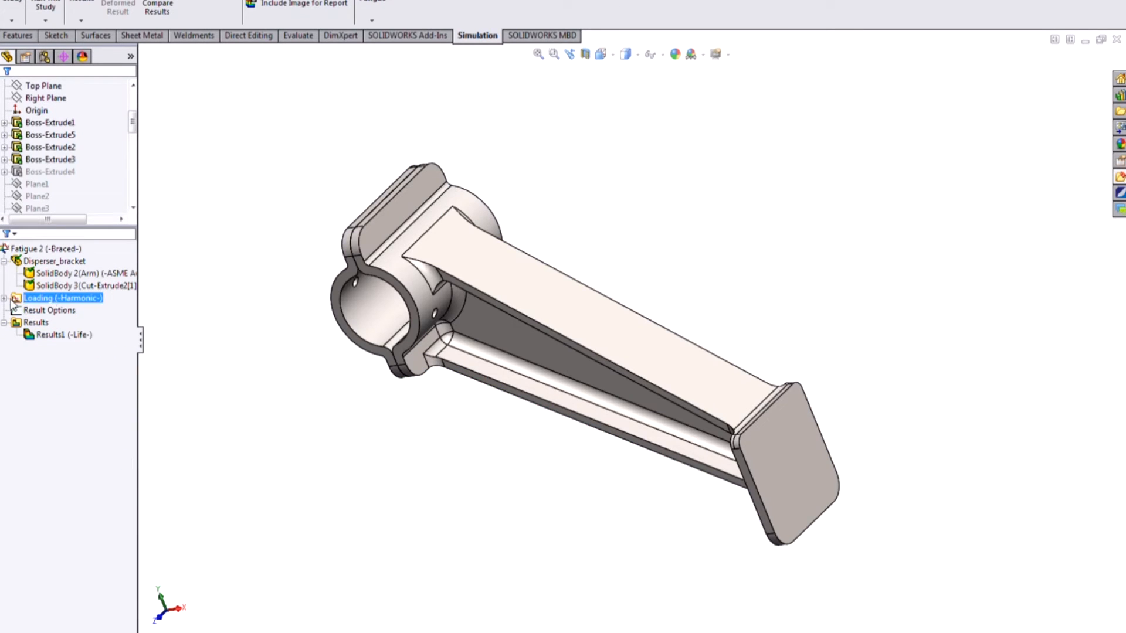
left_click(4, 298)
right_click(50, 310)
left_click(112, 336)
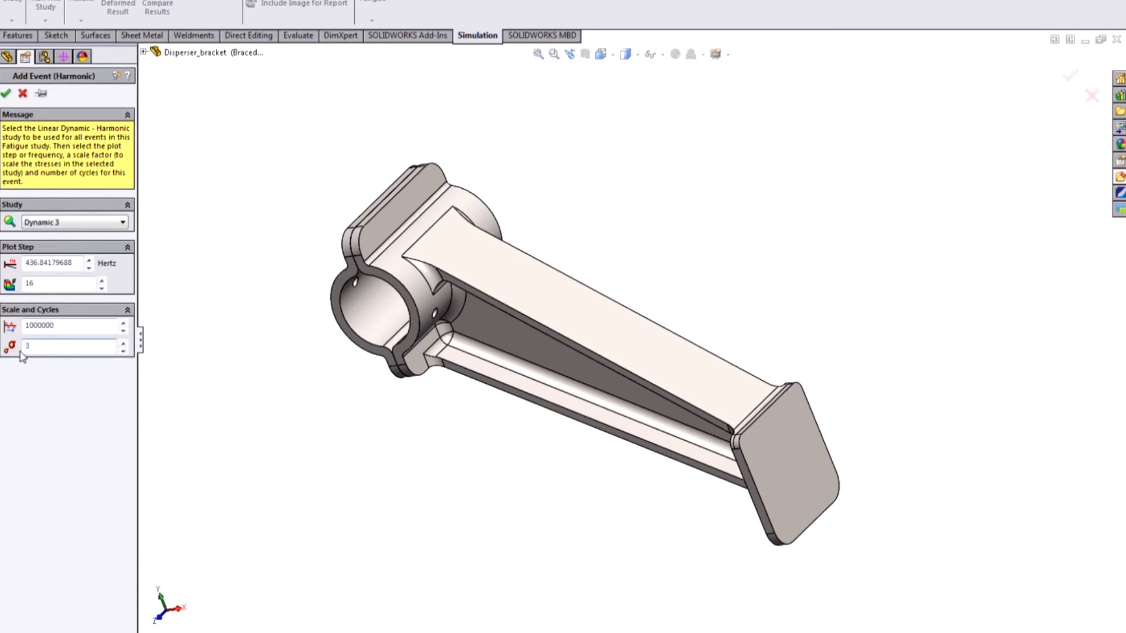
left_click(6, 93)
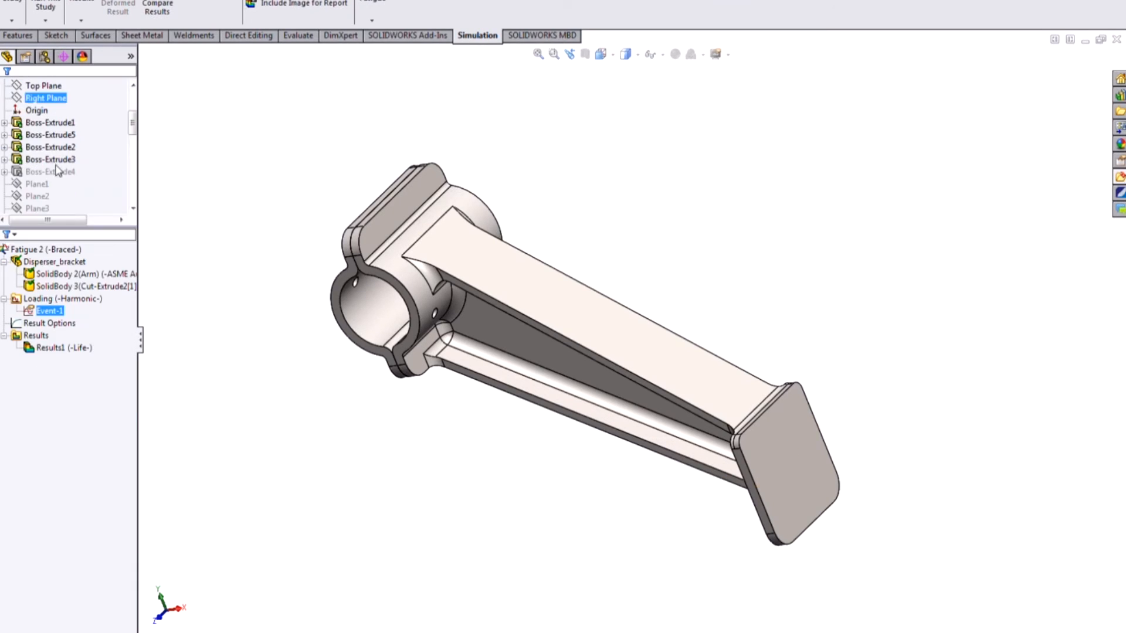
Show the fatigue study's Results1 life plot and examine the total life along the bracket arm's edges up close
double_click(65, 347)
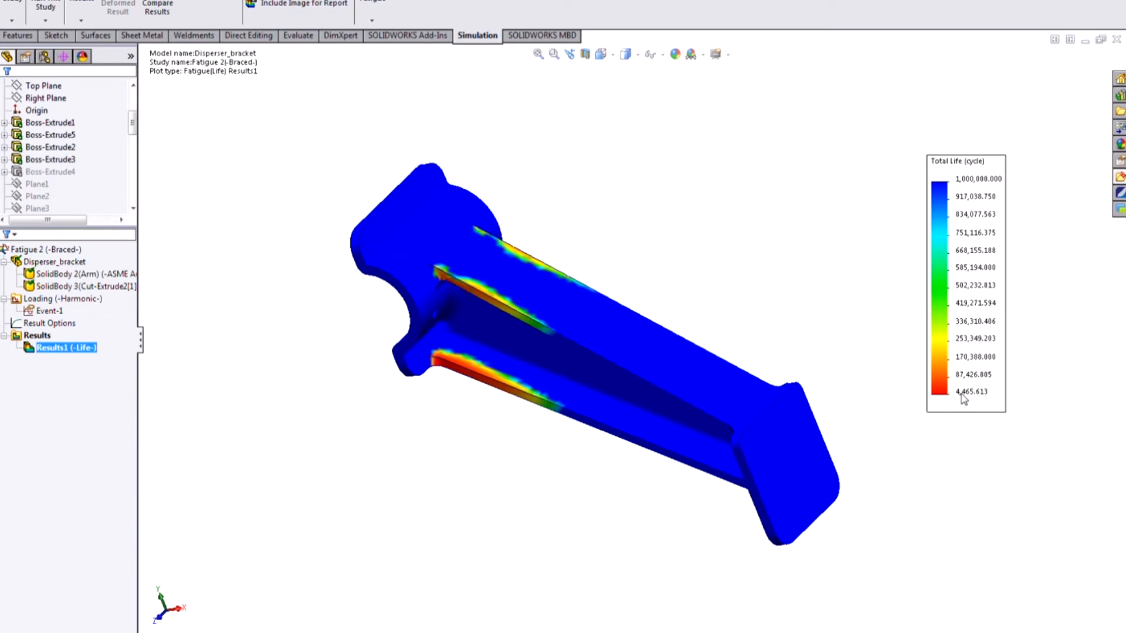
middle_click_drag(769, 319, 720, 311)
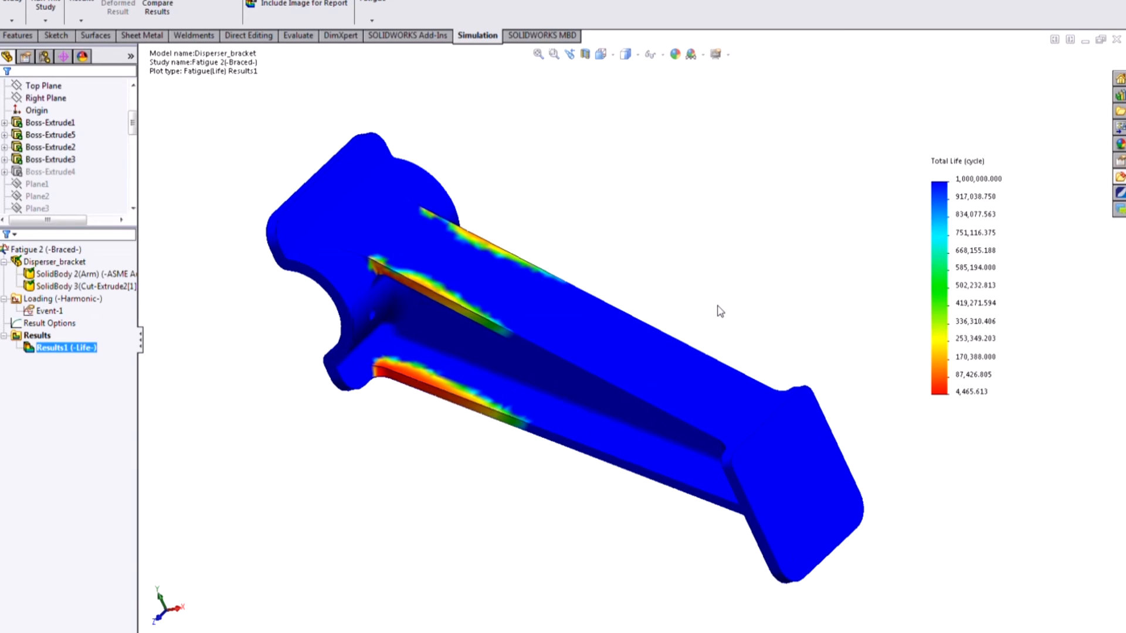
scroll(720, 311, "down", 2)
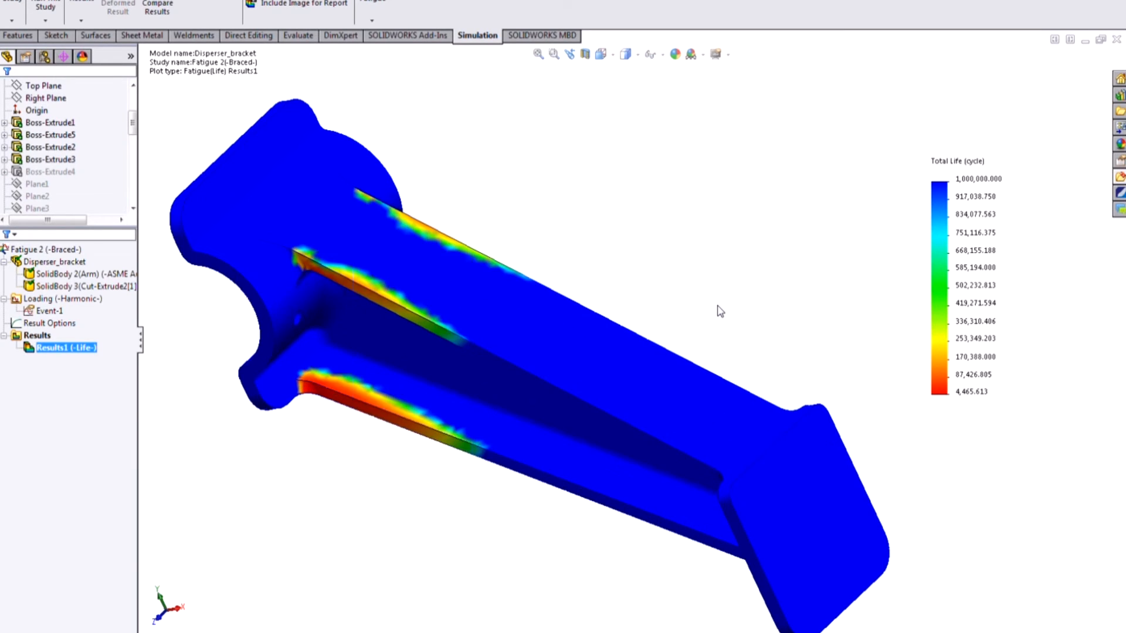
mouse_move(720, 311)
middle_mouse_down()
mouse_move(729, 322)
mouse_move(729, 291)
mouse_move(737, 317)
middle_mouse_up()
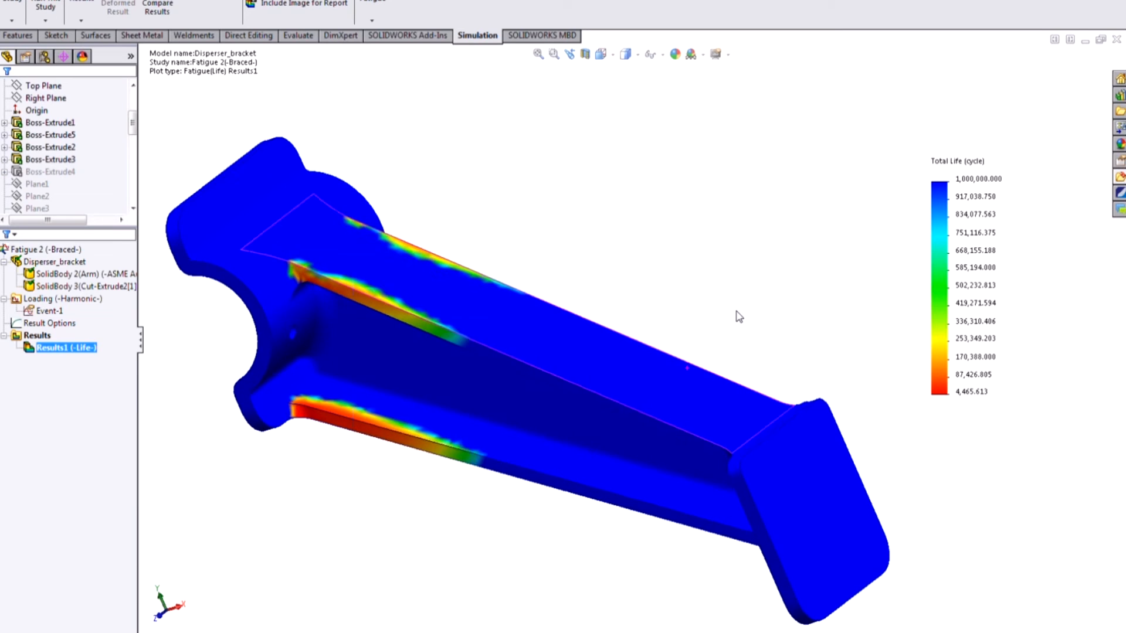